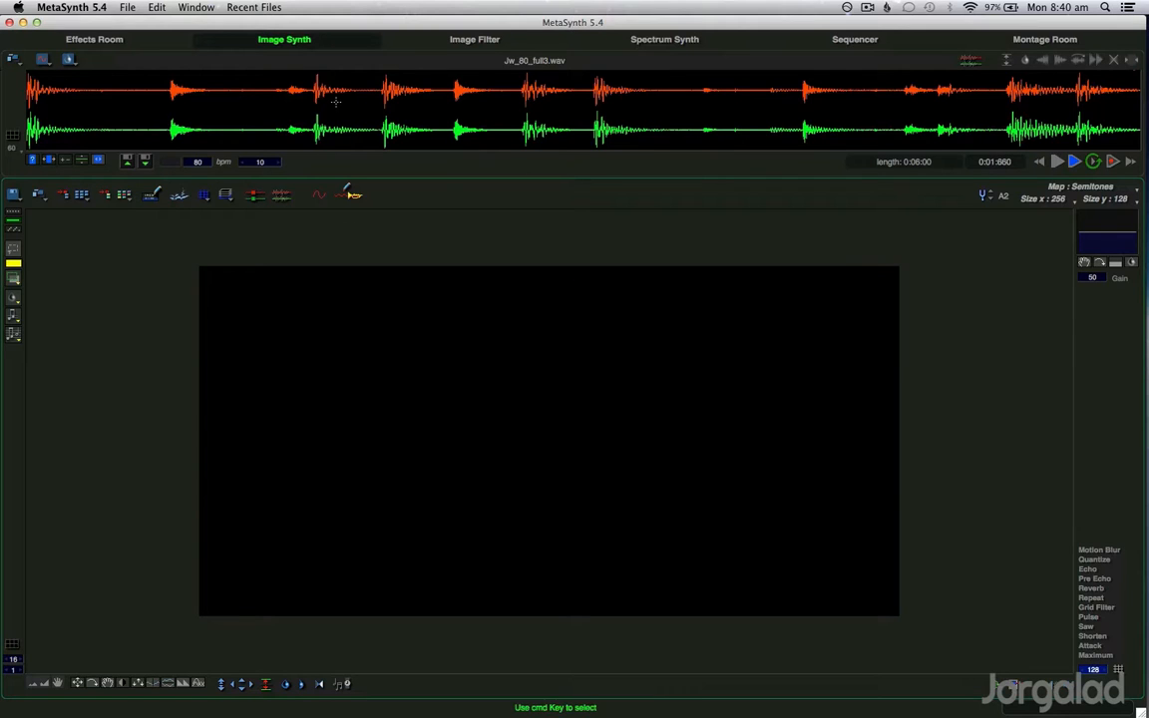
# Open the drum loop Jw_110_fullfill2.wav from the 110 Bpm folder
pyautogui.click(128, 8)
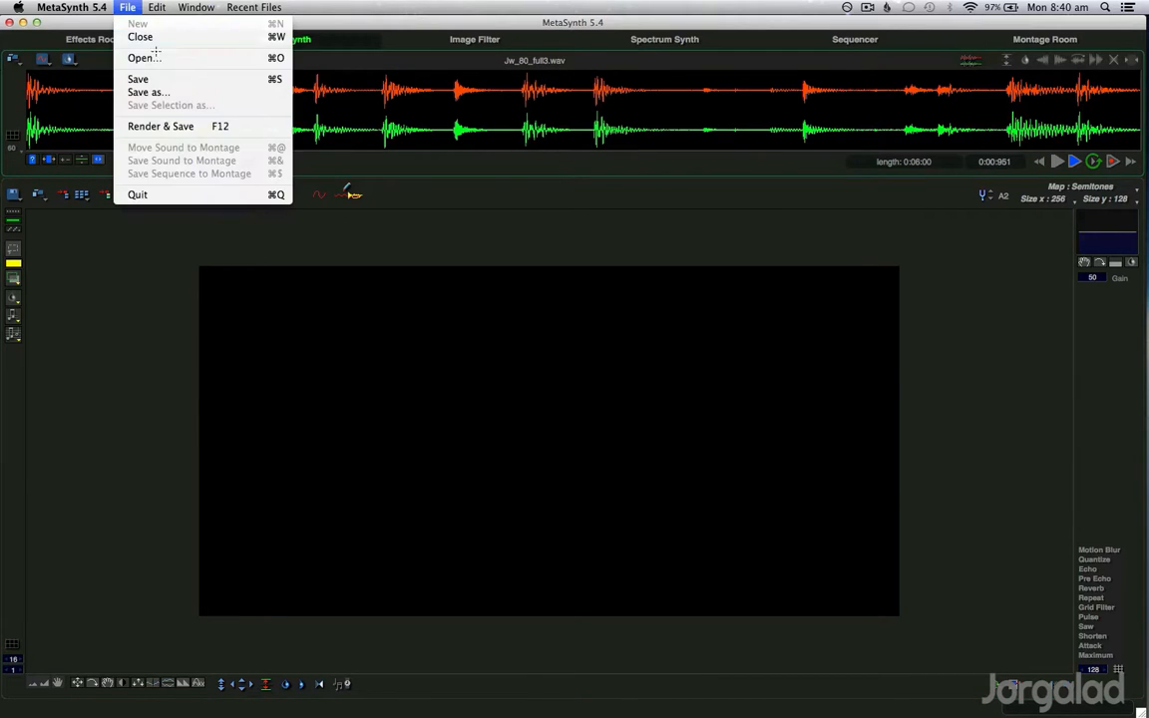
pyautogui.click(143, 52)
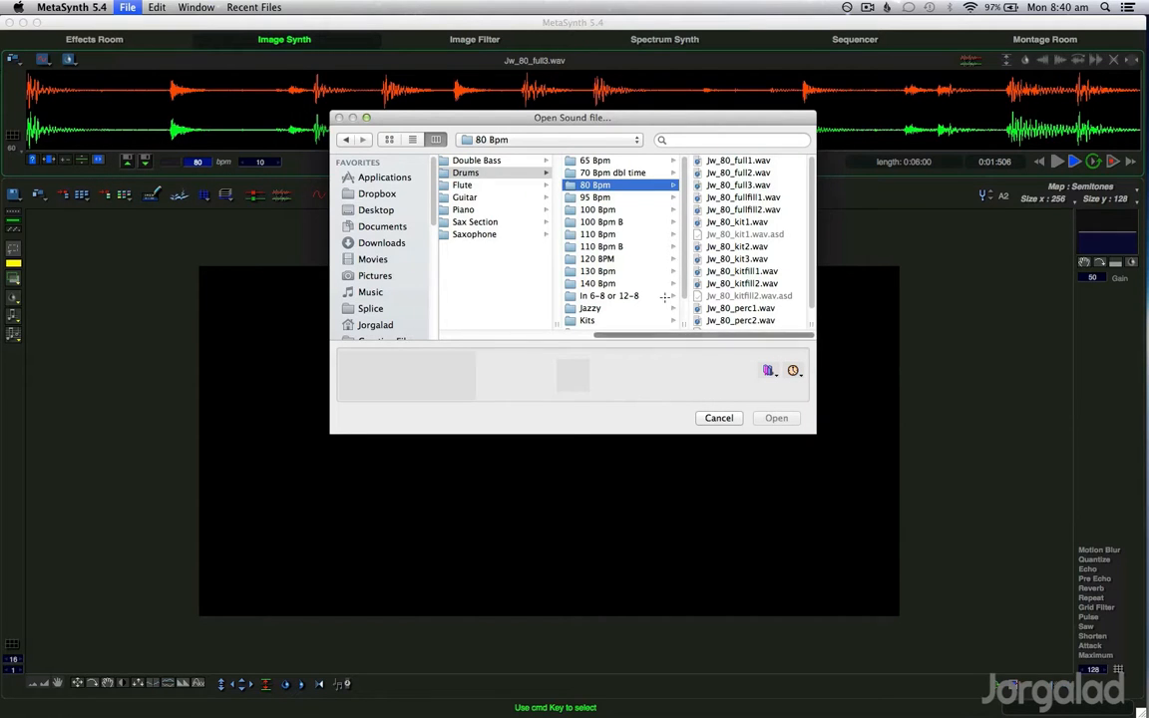
pyautogui.click(598, 233)
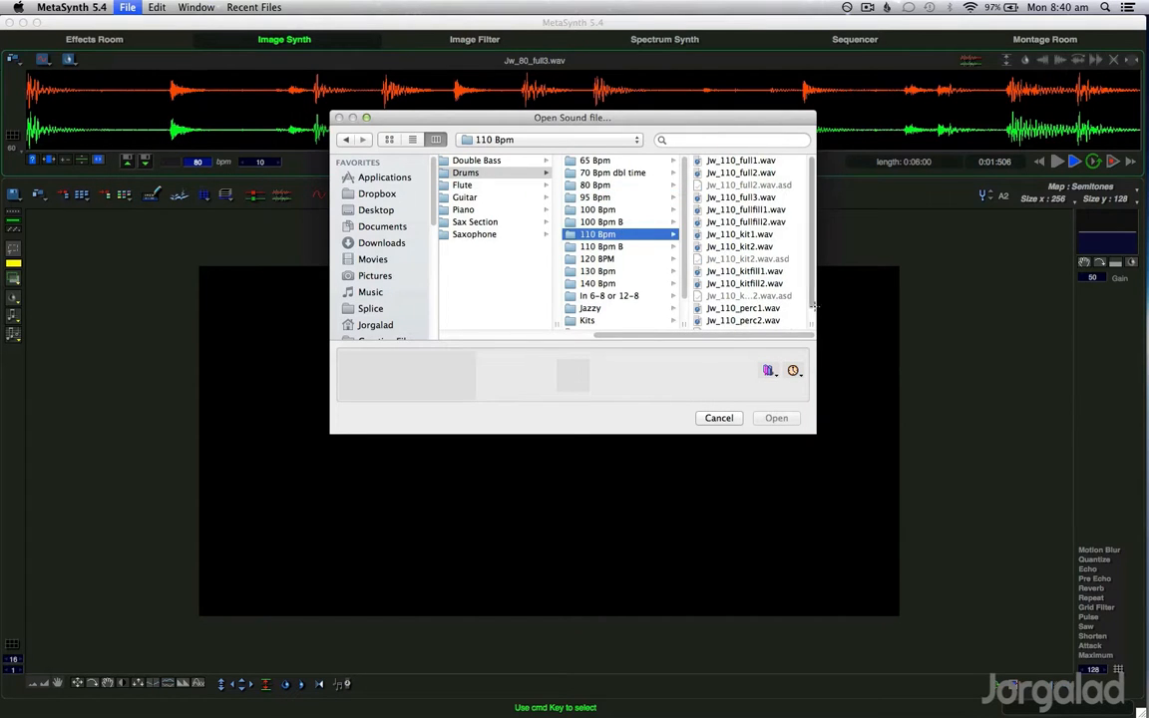
pyautogui.moveTo(816, 290); pyautogui.dragTo(894, 288)
pyautogui.click(758, 235)
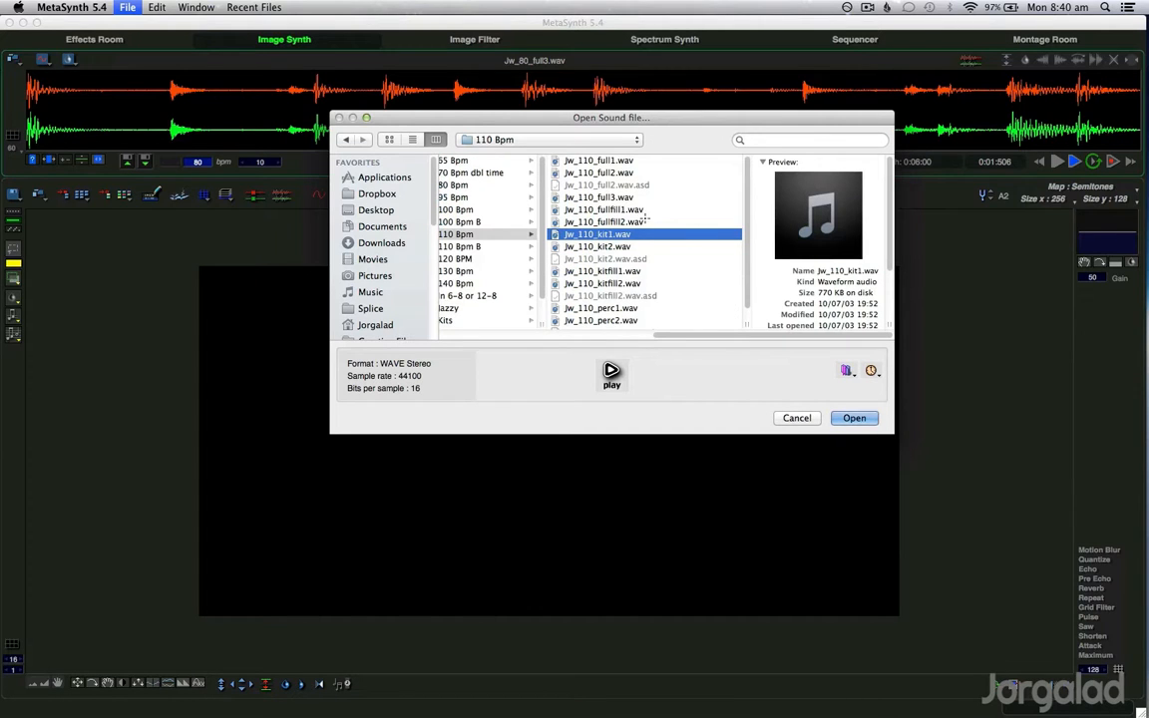
pyautogui.click(610, 221)
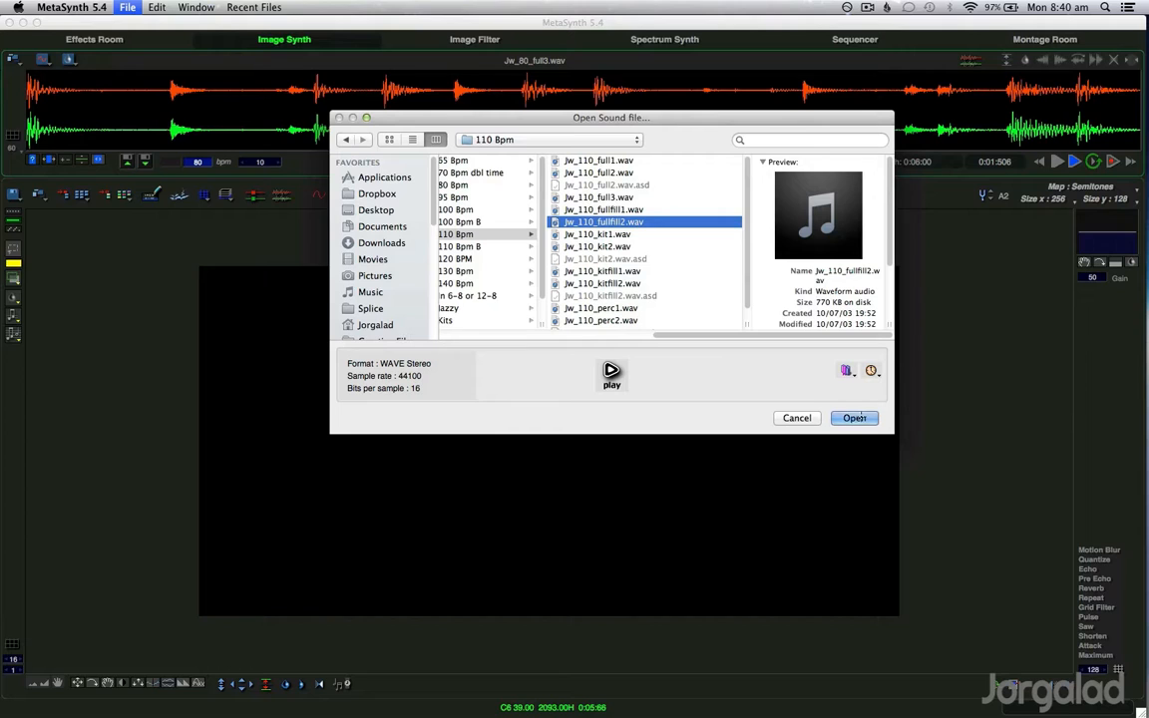
pyautogui.click(855, 418)
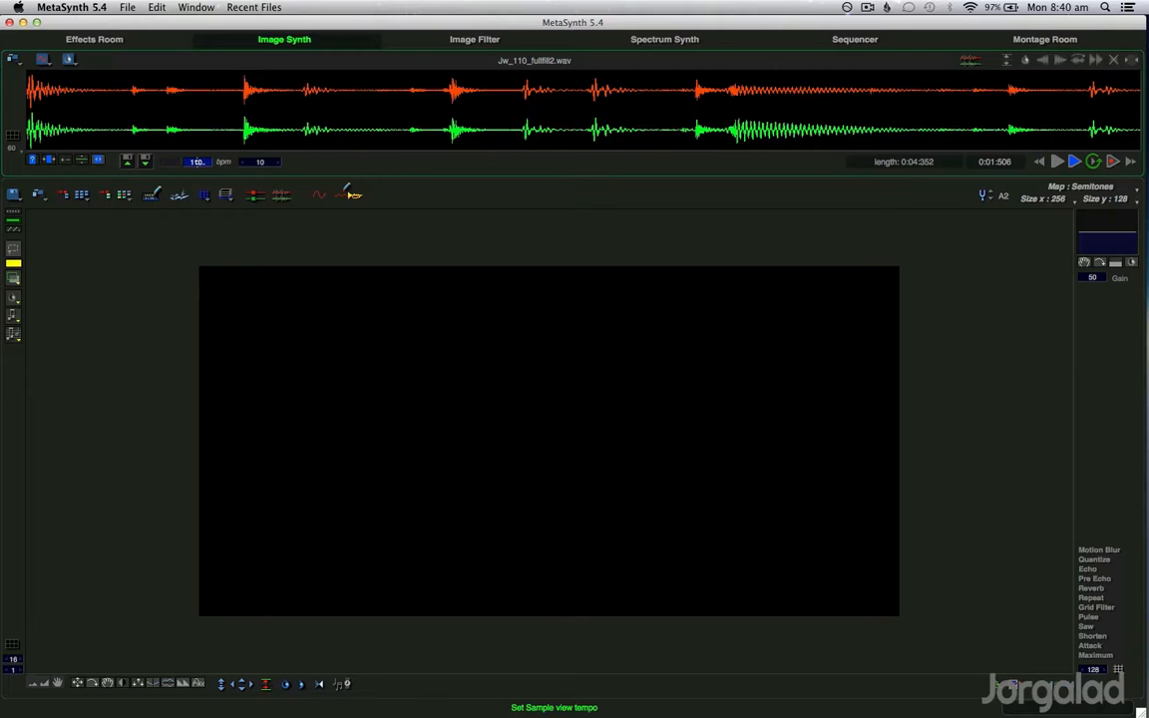
# Set the sample view tempo to 110 bpm and play the loaded loop at a higher volume
pyautogui.press('Tab')
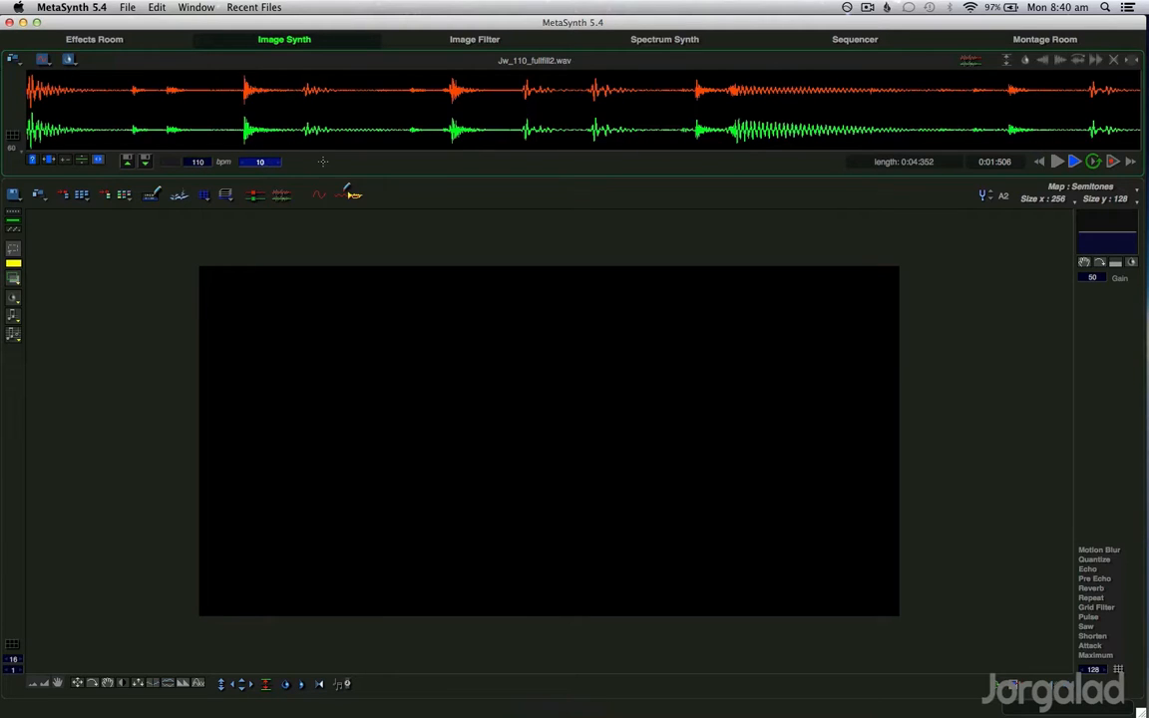
pyautogui.press('XF86AudioRaiseVolume')
pyautogui.press('space')
pyautogui.press('XF86AudioRaiseVolume')
# Switch to the Grid Layer of the image canvas and analyze the drum loop's spectrum into it
pyautogui.click(225, 195)
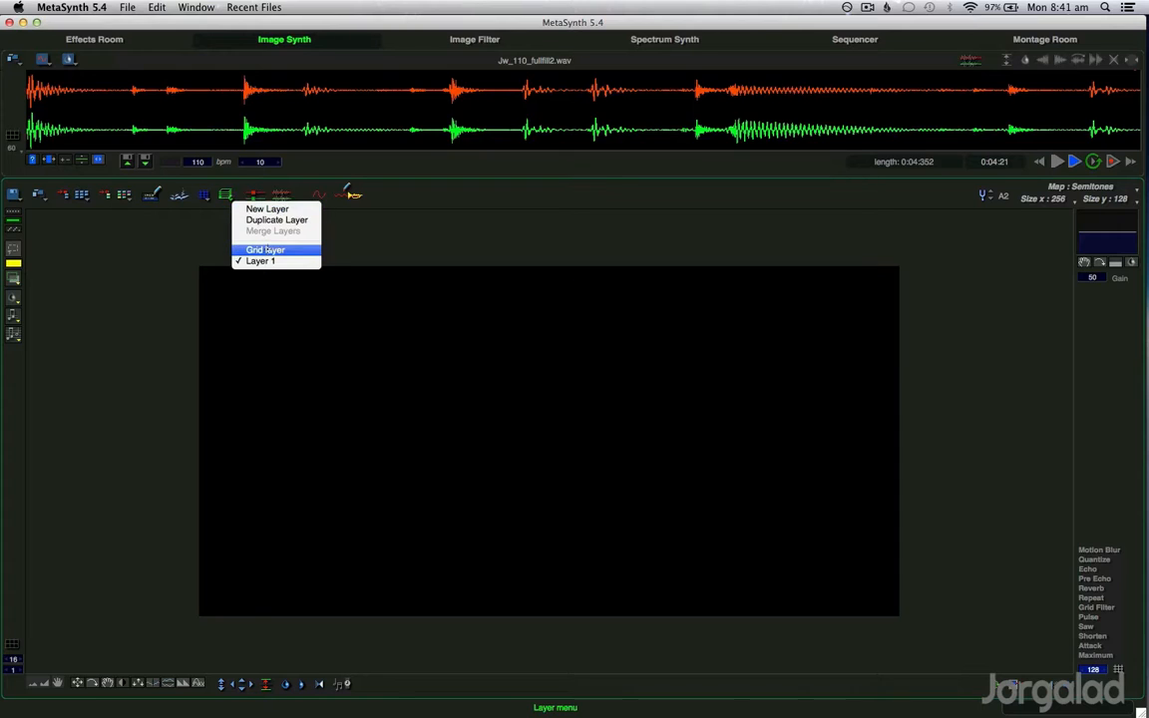
pyautogui.click(268, 249)
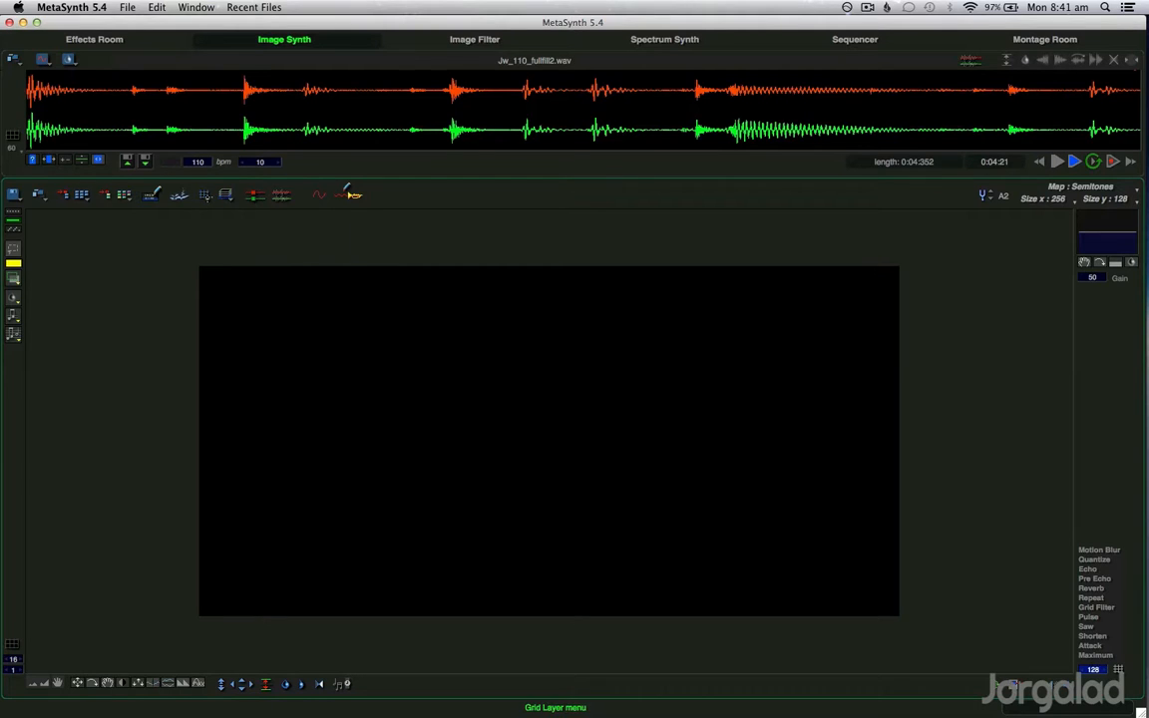
pyautogui.click(204, 195)
pyautogui.click(257, 211)
pyautogui.click(178, 194)
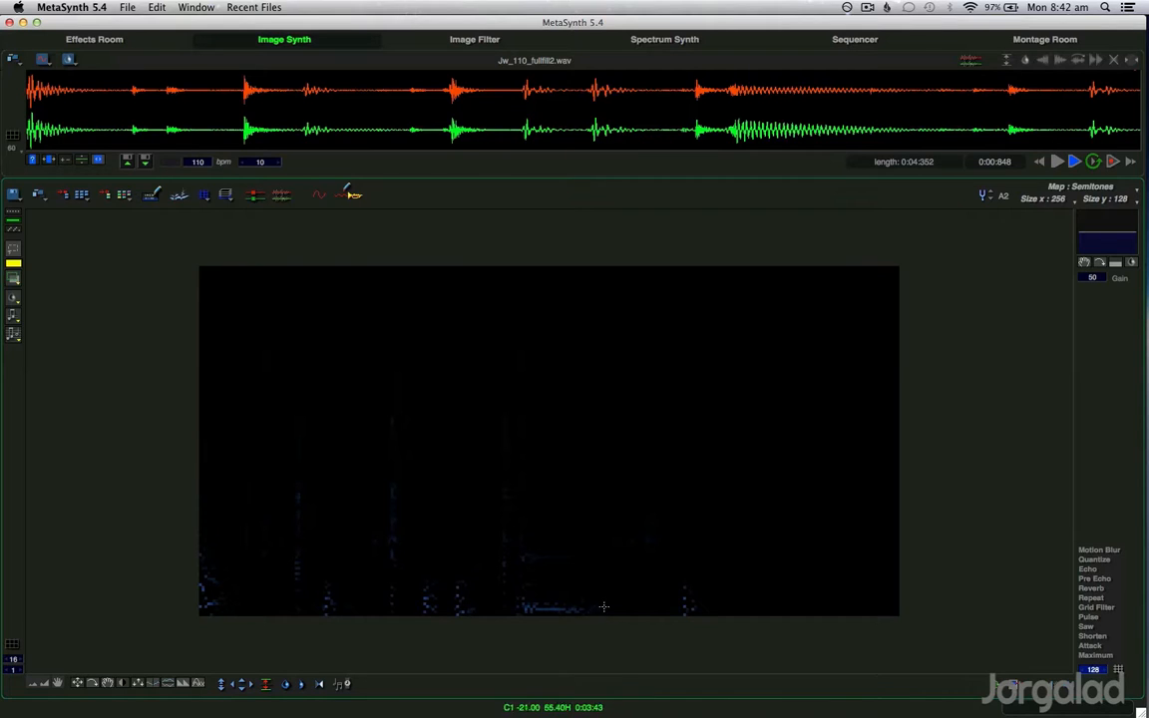
# Analyze the loop's spectrum onto Layer 1, and make the resulting image twice as fast
pyautogui.click(225, 195)
pyautogui.click(259, 263)
pyautogui.click(347, 189)
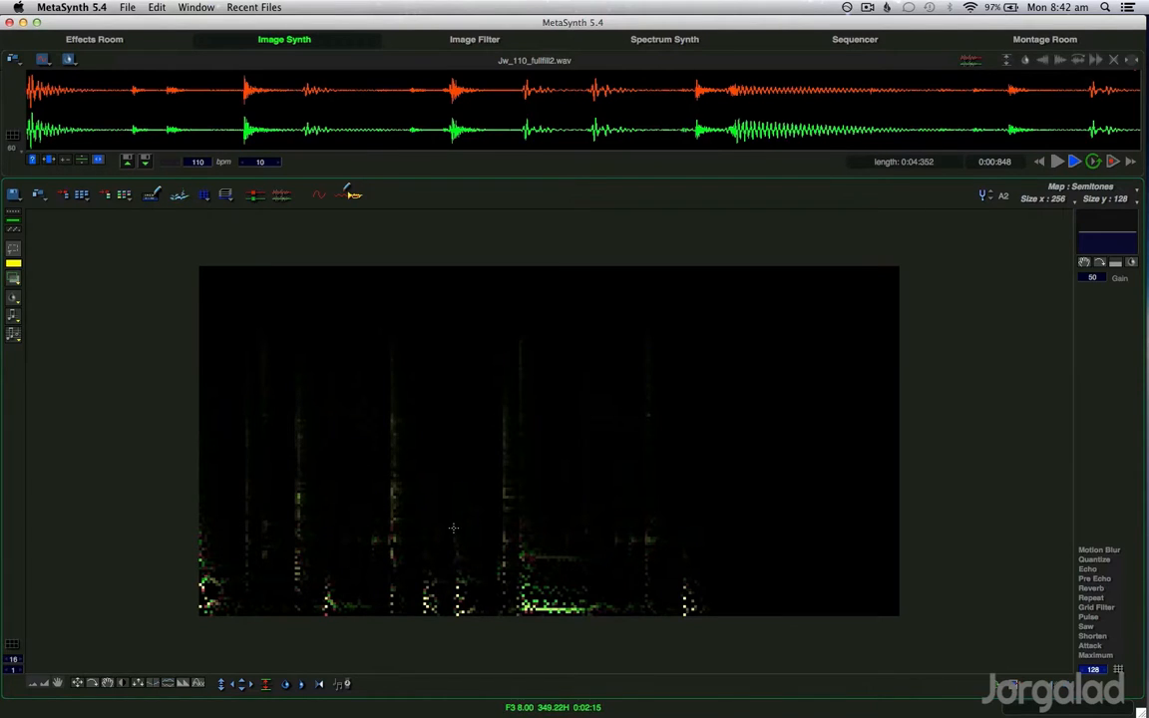
pyautogui.press('XF86AudioRaiseVolume')
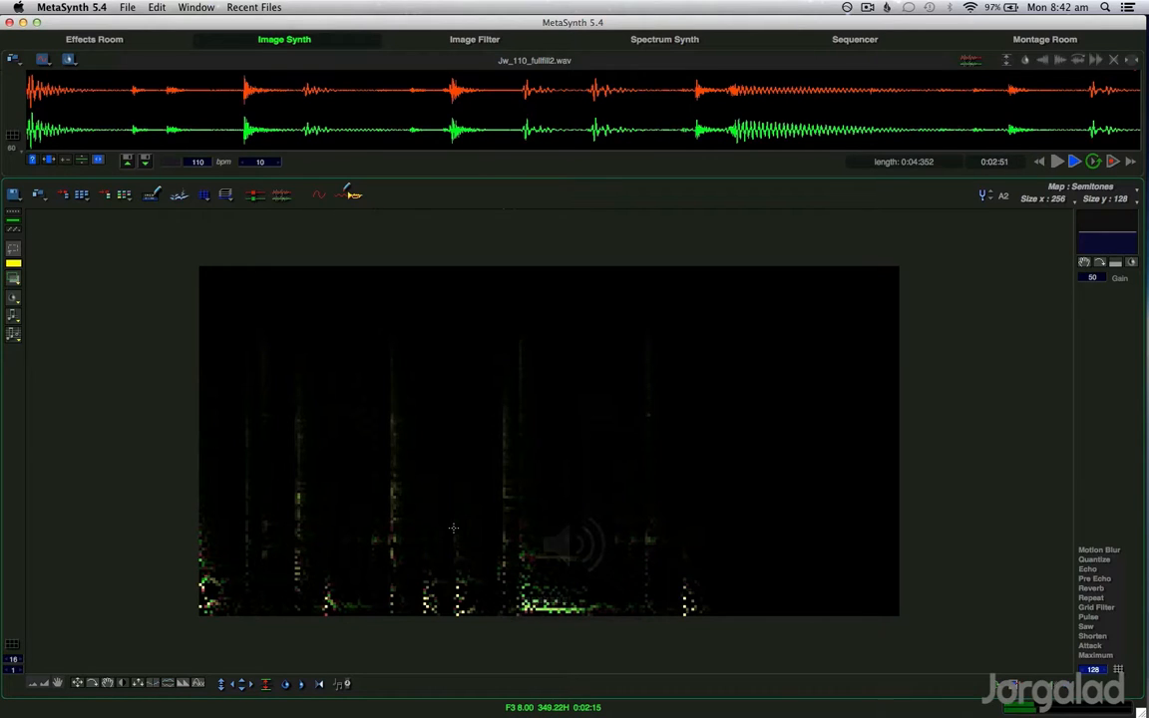
pyautogui.press('XF86AudioRaiseVolume')
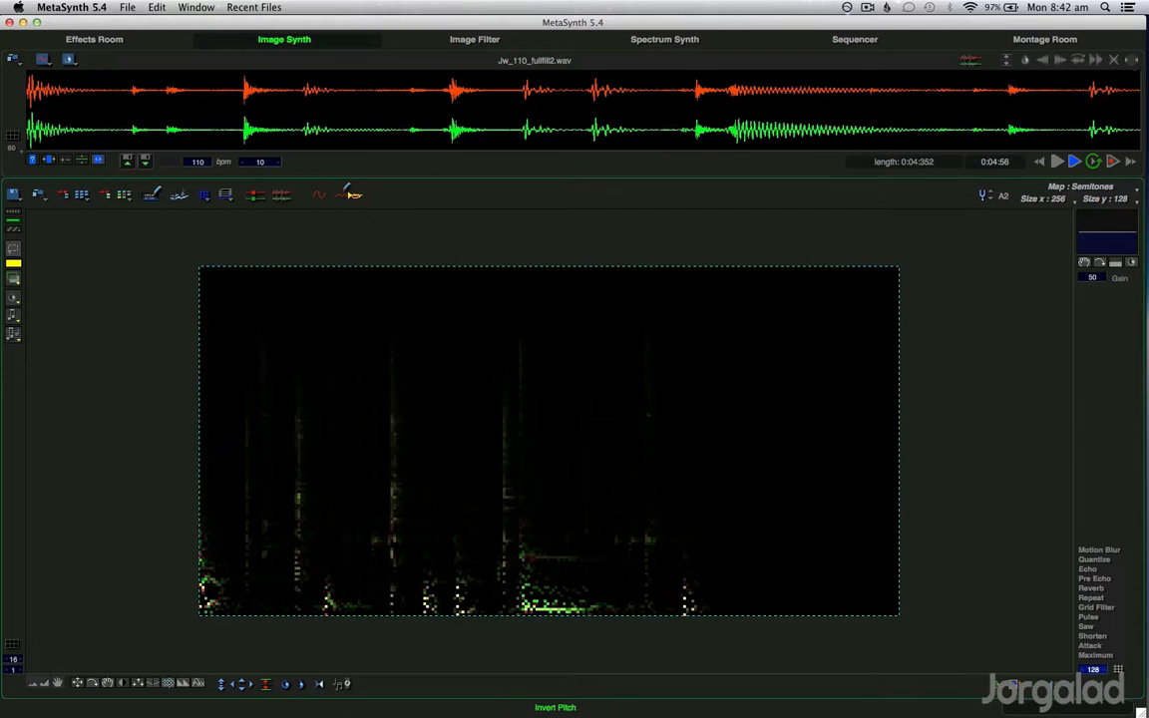
pyautogui.click(180, 683)
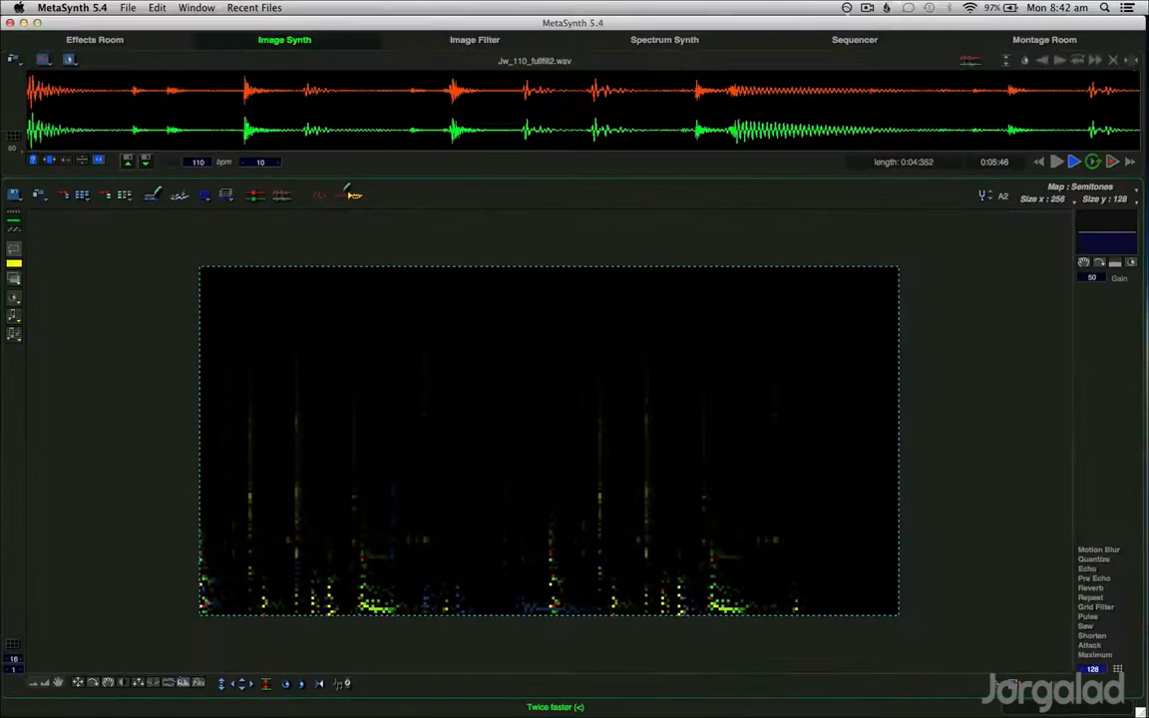
# Clear the images on Layer 1 and the Grid Layer, finishing with Layer 1 active
pyautogui.press('Delete')
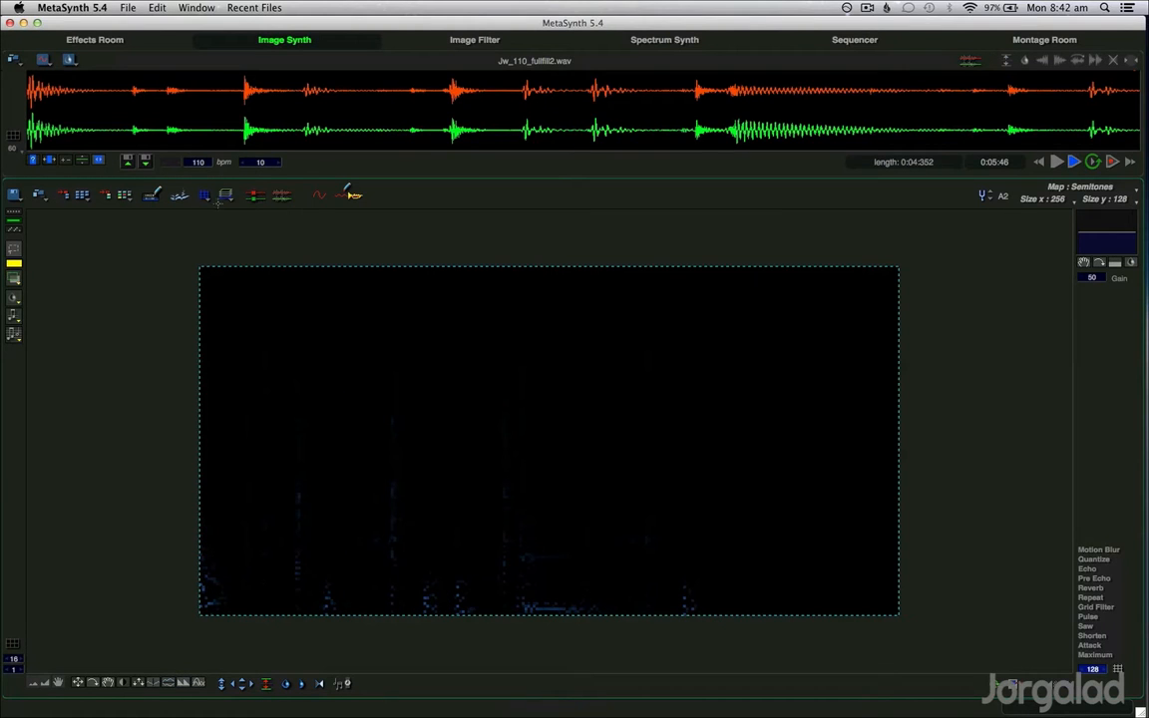
pyautogui.click(227, 198)
pyautogui.click(250, 256)
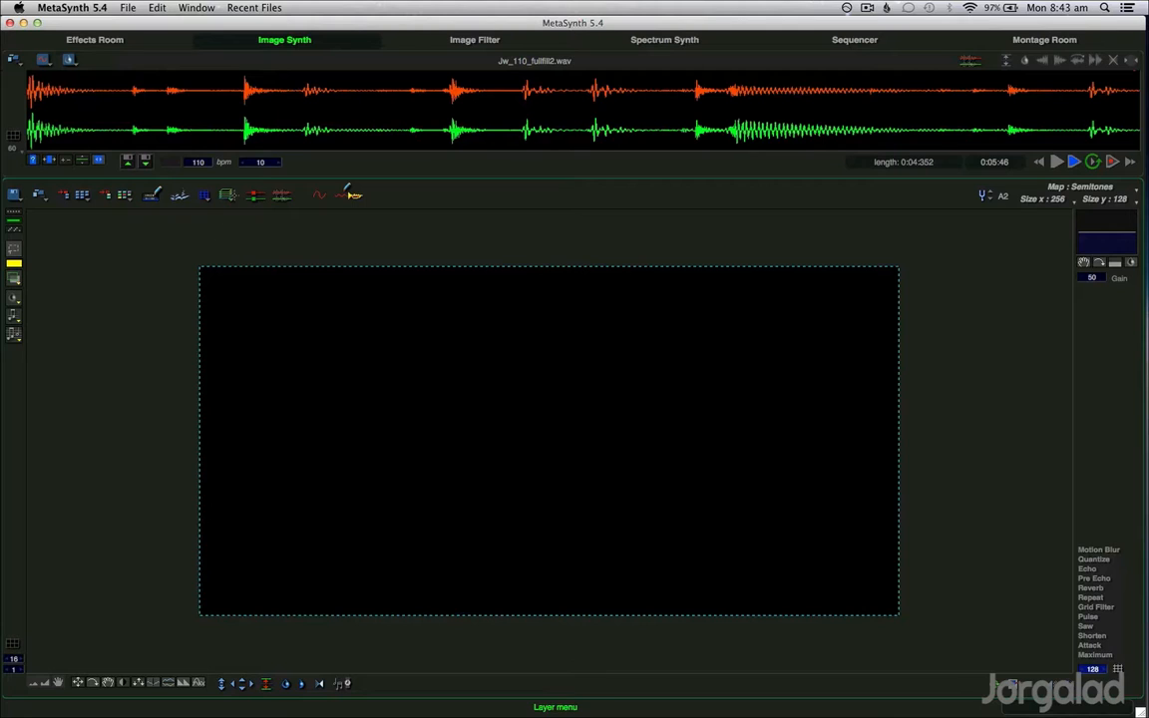
pyautogui.click(226, 197)
pyautogui.click(250, 266)
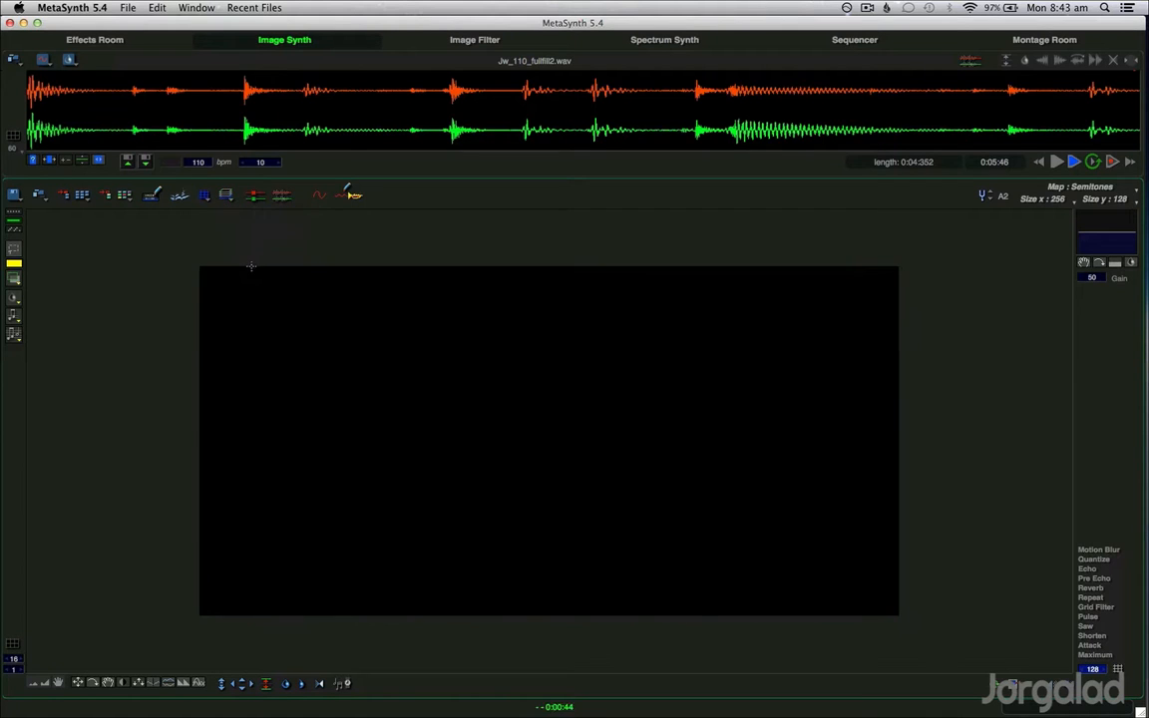
# Select the entire sample, analyze its spectrum onto Layer 1 and preview the resulting image
pyautogui.click(202, 135)
pyautogui.press('super+a')
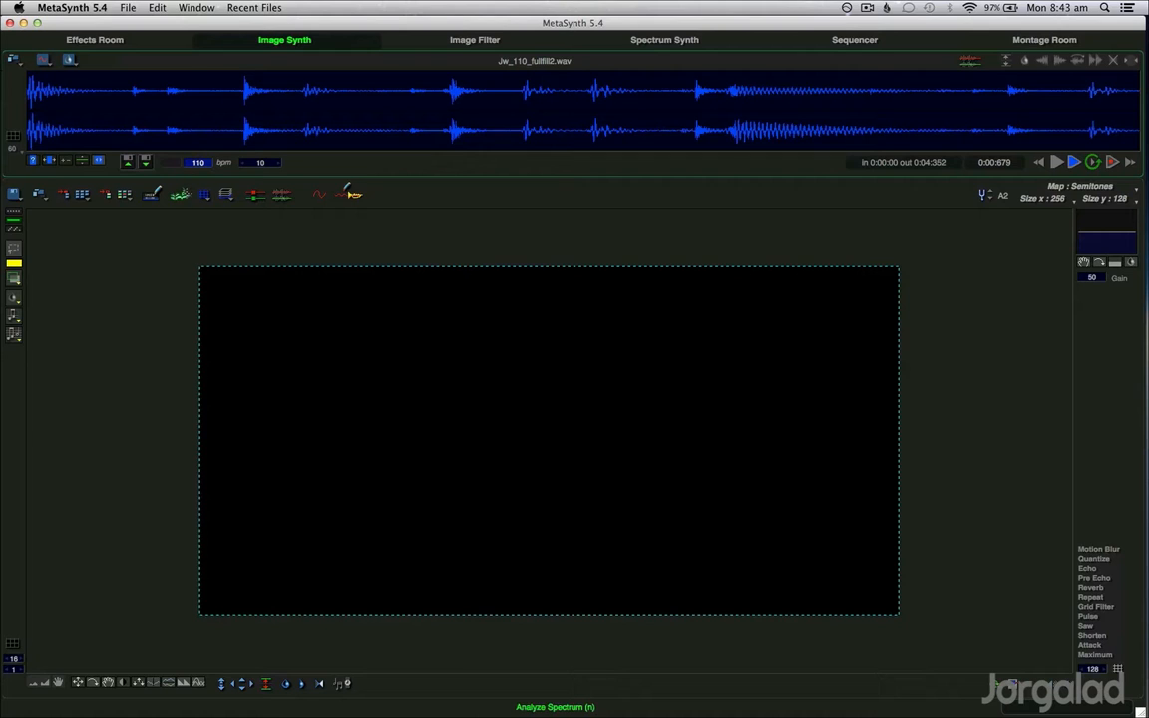
pyautogui.click(180, 195)
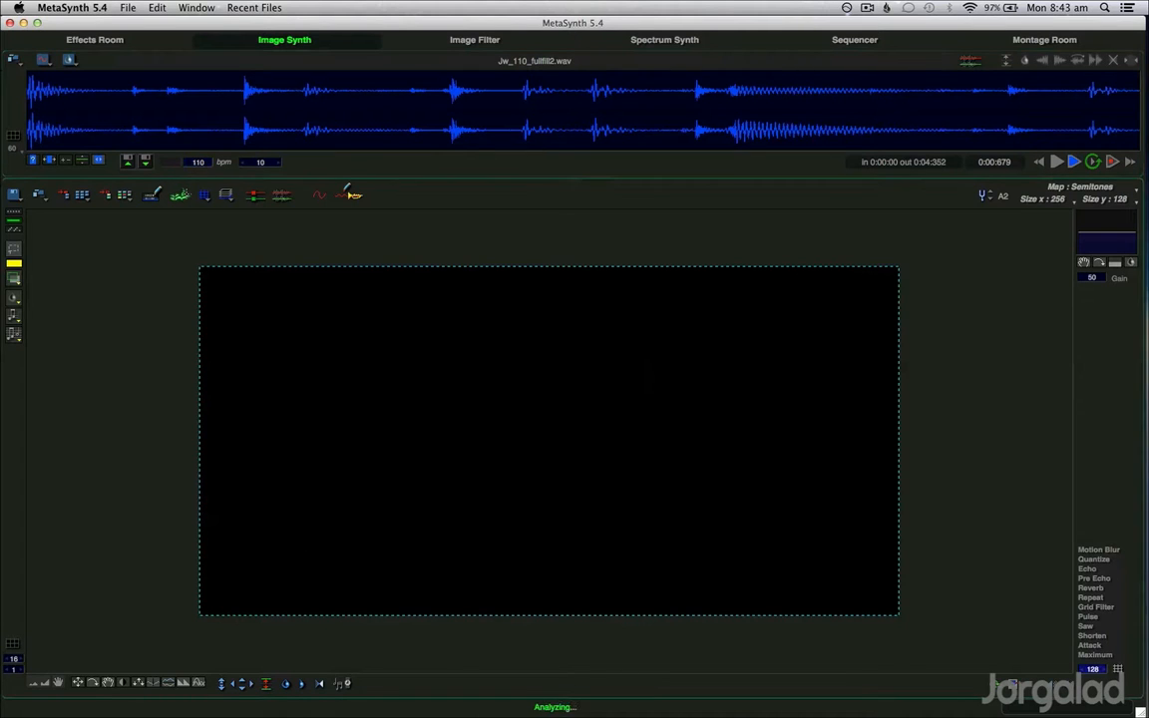
pyautogui.click(48, 478)
pyautogui.press('XF86AudioRaiseVolume')
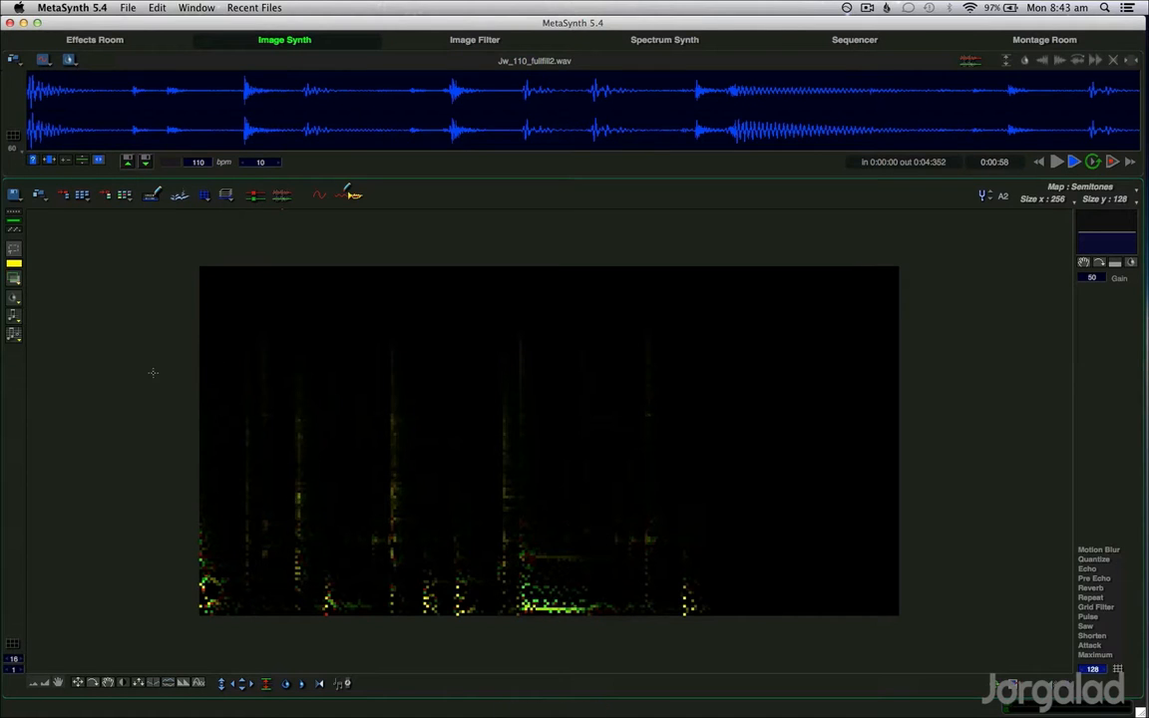
# Fit the spectrum image to the Minor Natural 2122212 scale and make it twice as fast
pyautogui.click(15, 335)
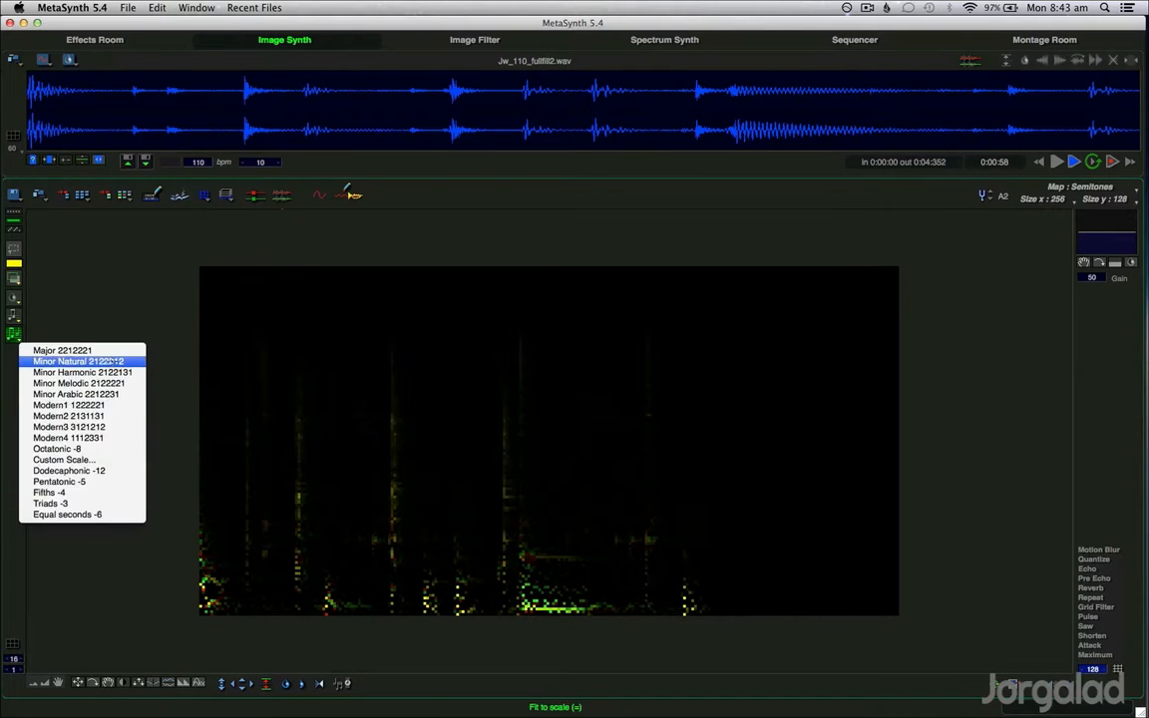
pyautogui.click(183, 392)
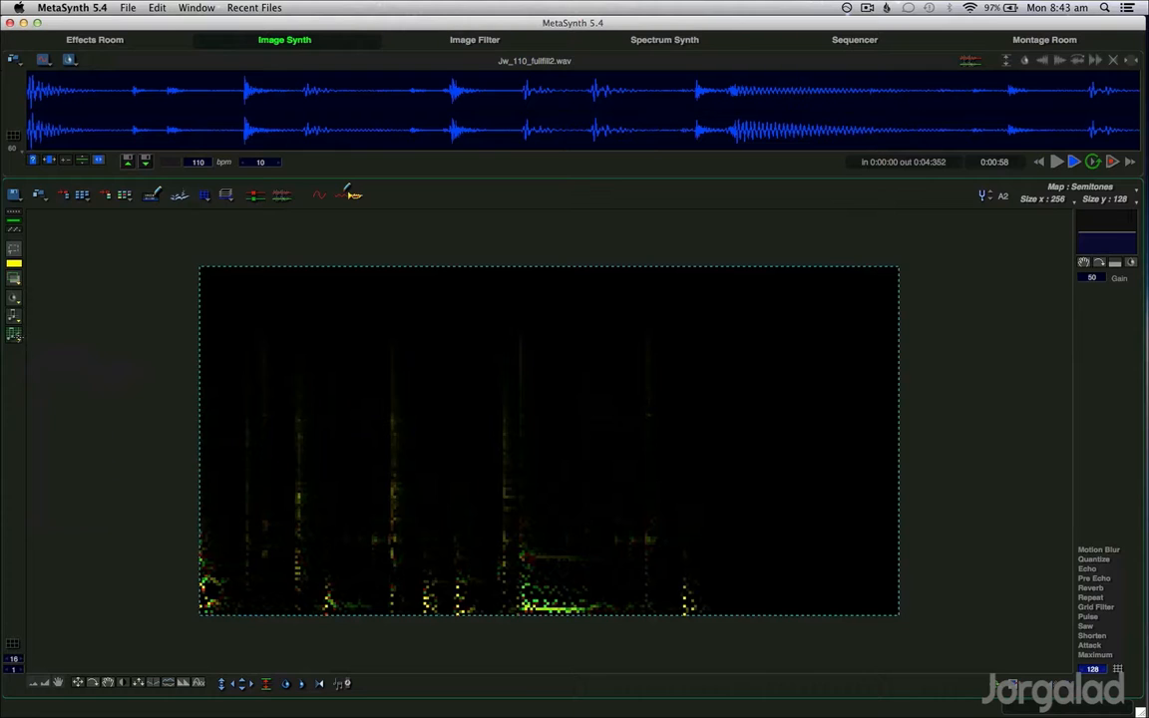
pyautogui.click(15, 334)
pyautogui.click(66, 361)
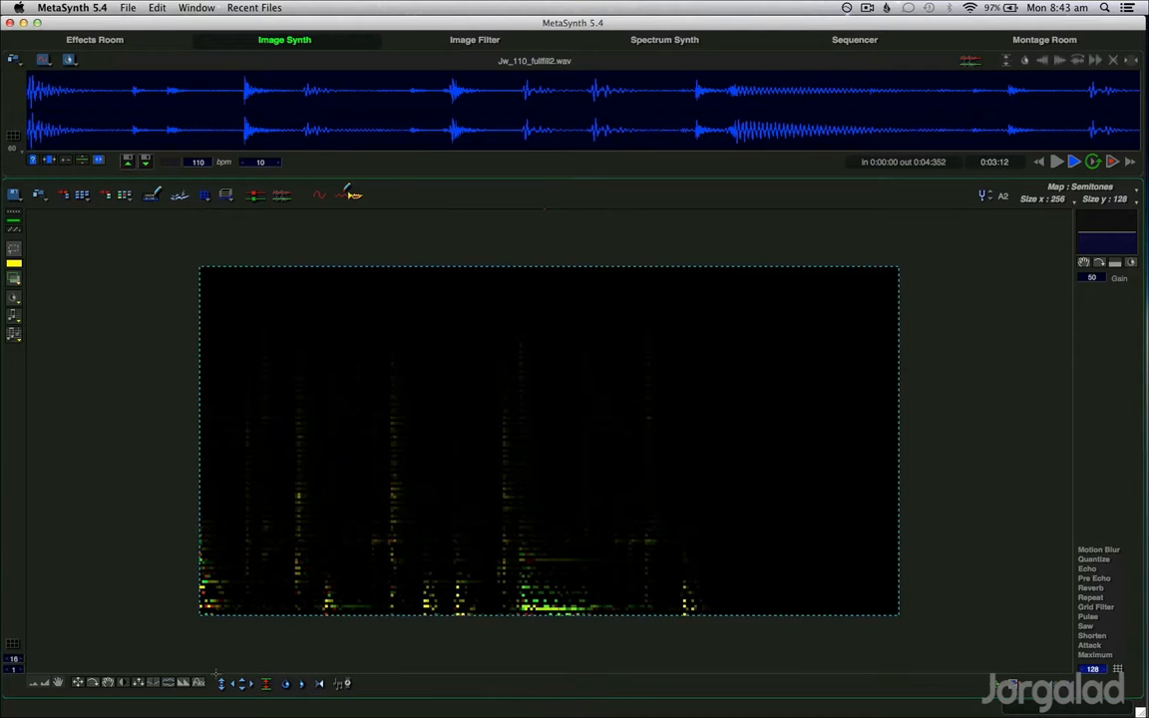
pyautogui.click(318, 683)
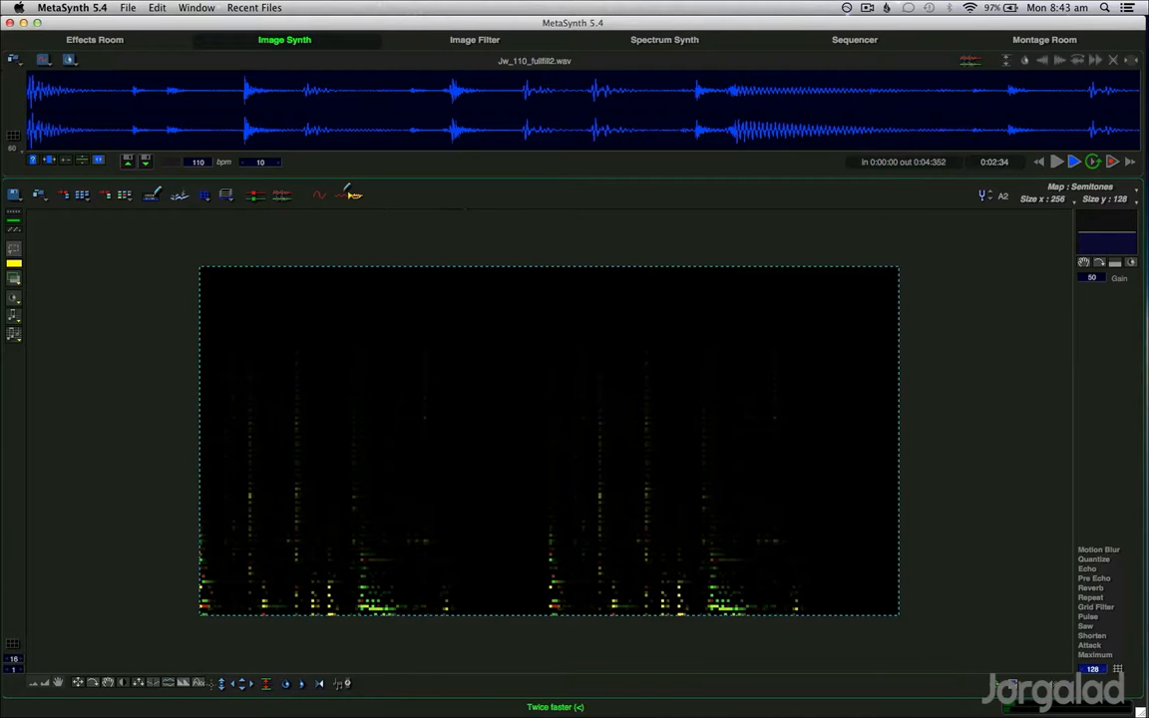
# Set the tuning map to Micro50 and transpose the master tuning up to A3
pyautogui.click(1080, 186)
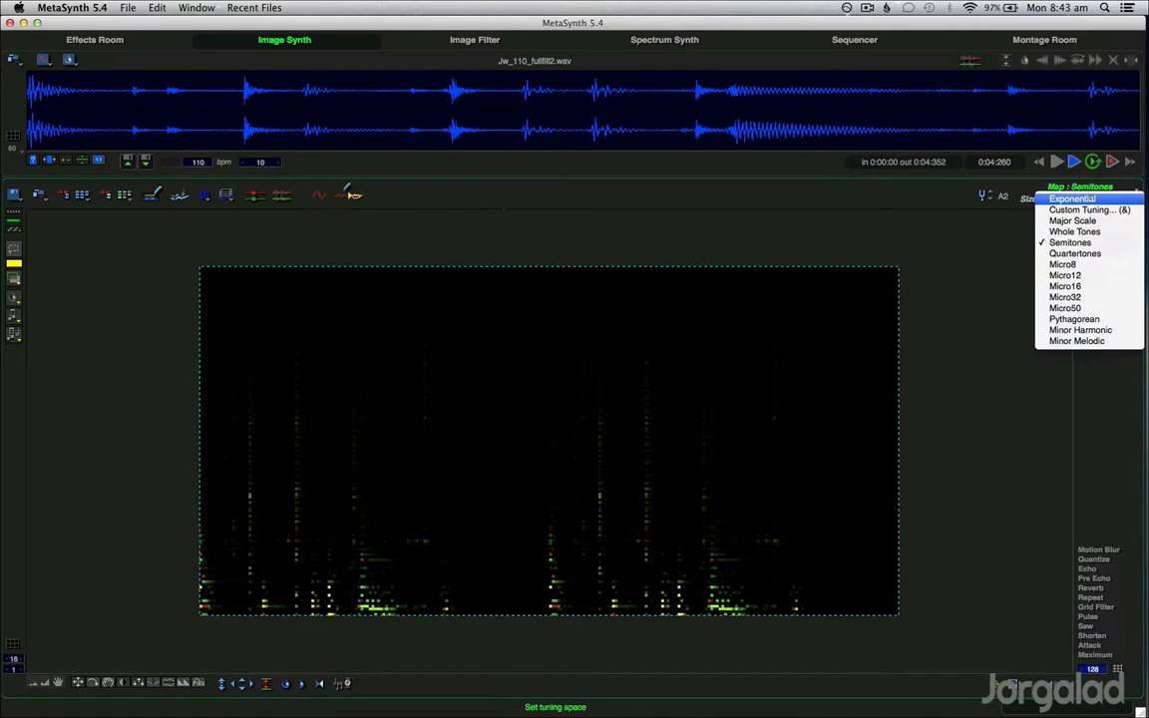
pyautogui.click(1094, 308)
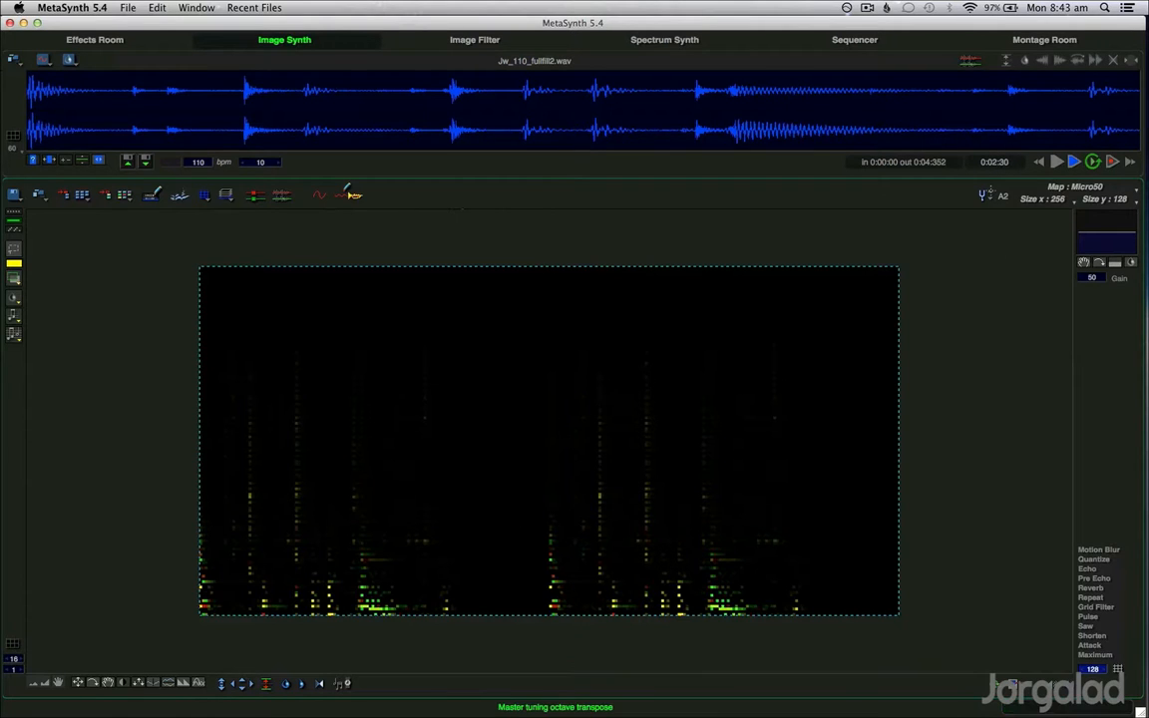
pyautogui.click(990, 193)
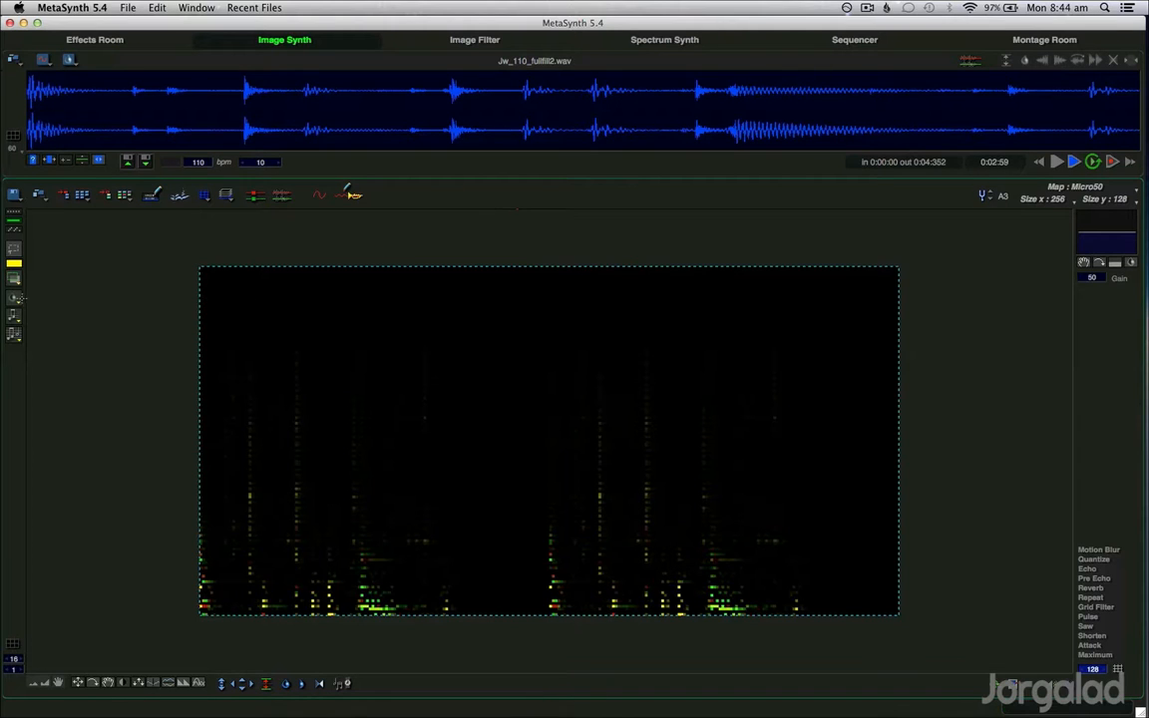
# Blur the whole spectrum image and brighten it while previewing the sound
pyautogui.click(14, 297)
pyautogui.click(45, 312)
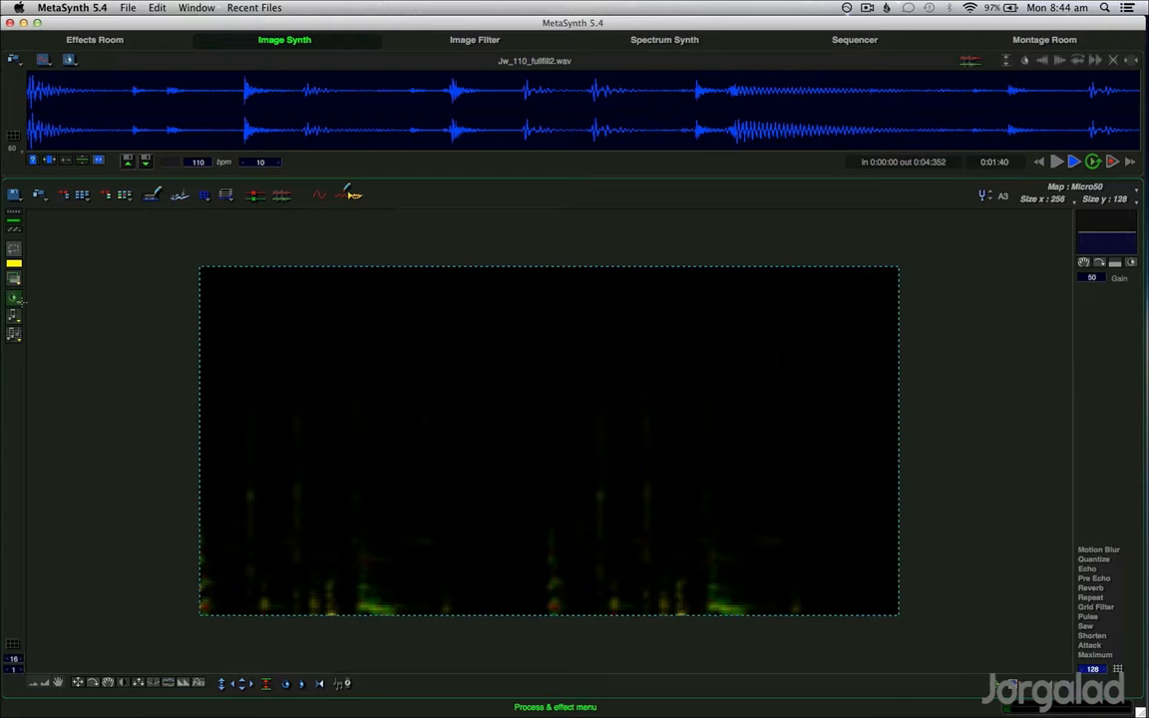
pyautogui.press('XF86AudioRaiseVolume')
pyautogui.click(265, 684)
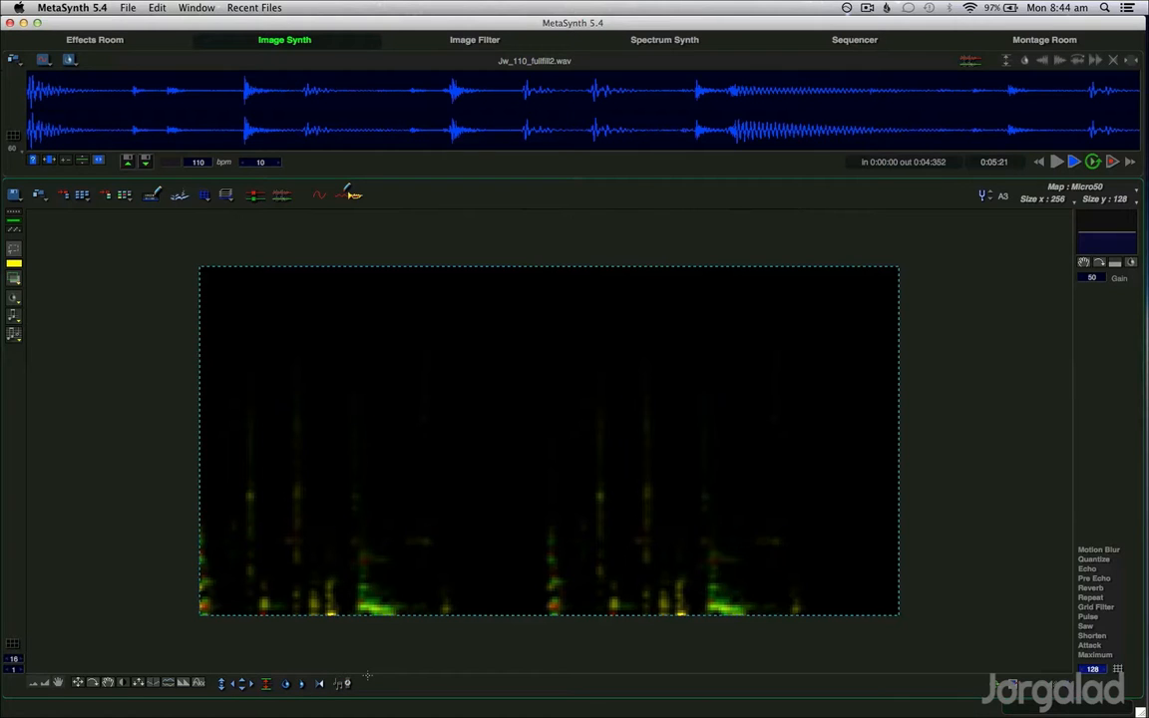
# Clear the image canvas and open the drum loop Jw_120_full5.wav from the 120 BPM folder
pyautogui.press('Delete')
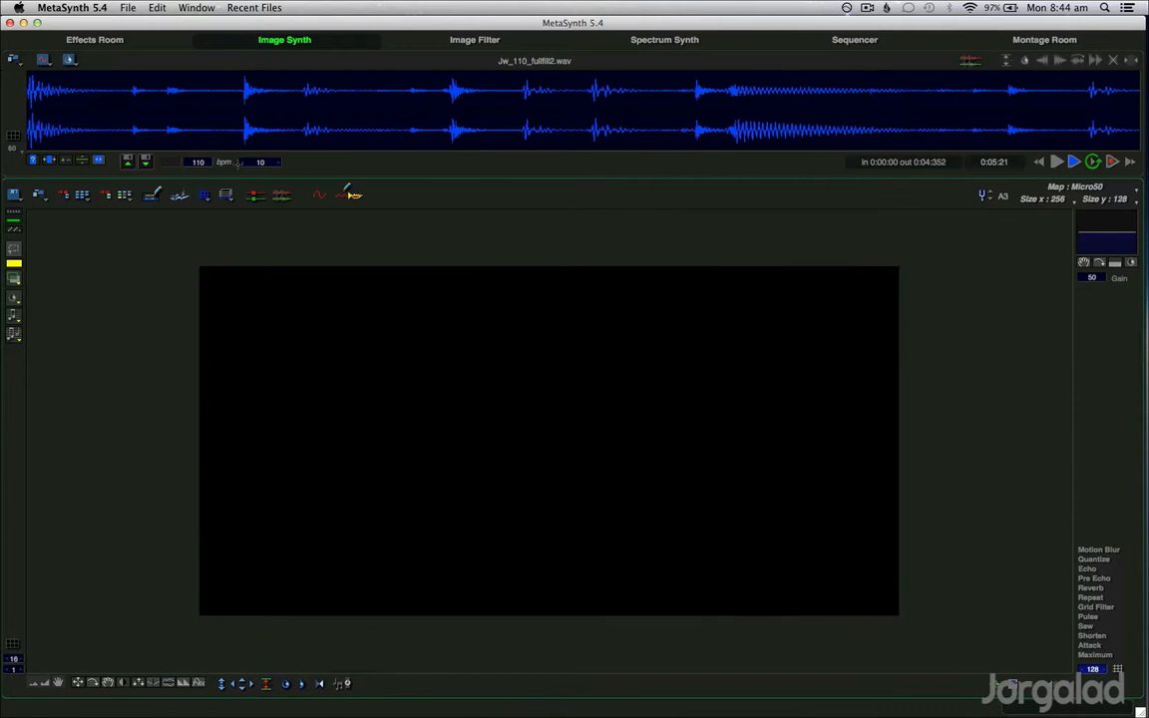
pyautogui.click(128, 8)
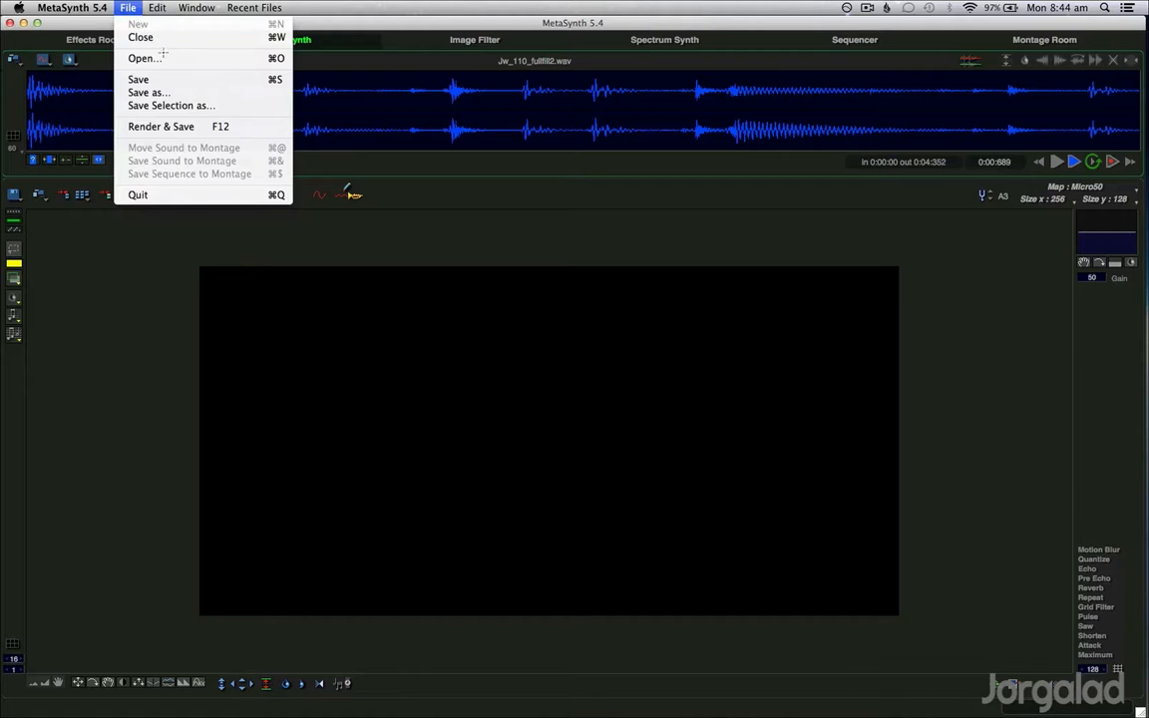
pyautogui.click(145, 58)
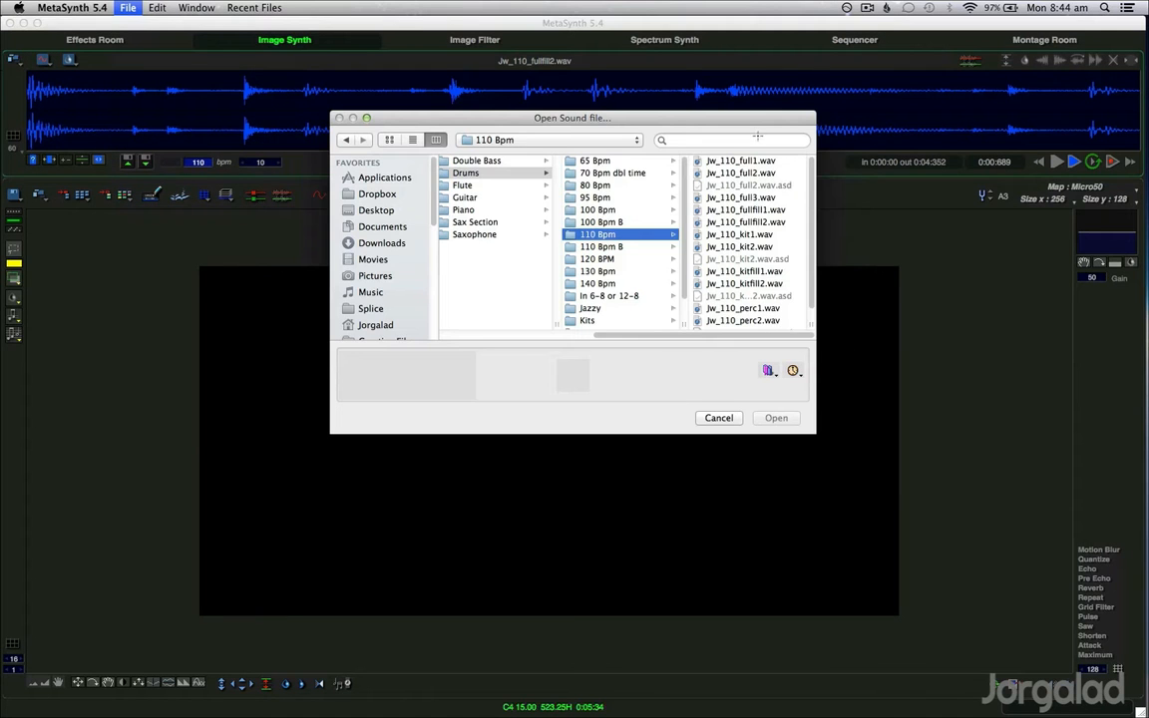
pyautogui.click(603, 258)
pyautogui.click(740, 210)
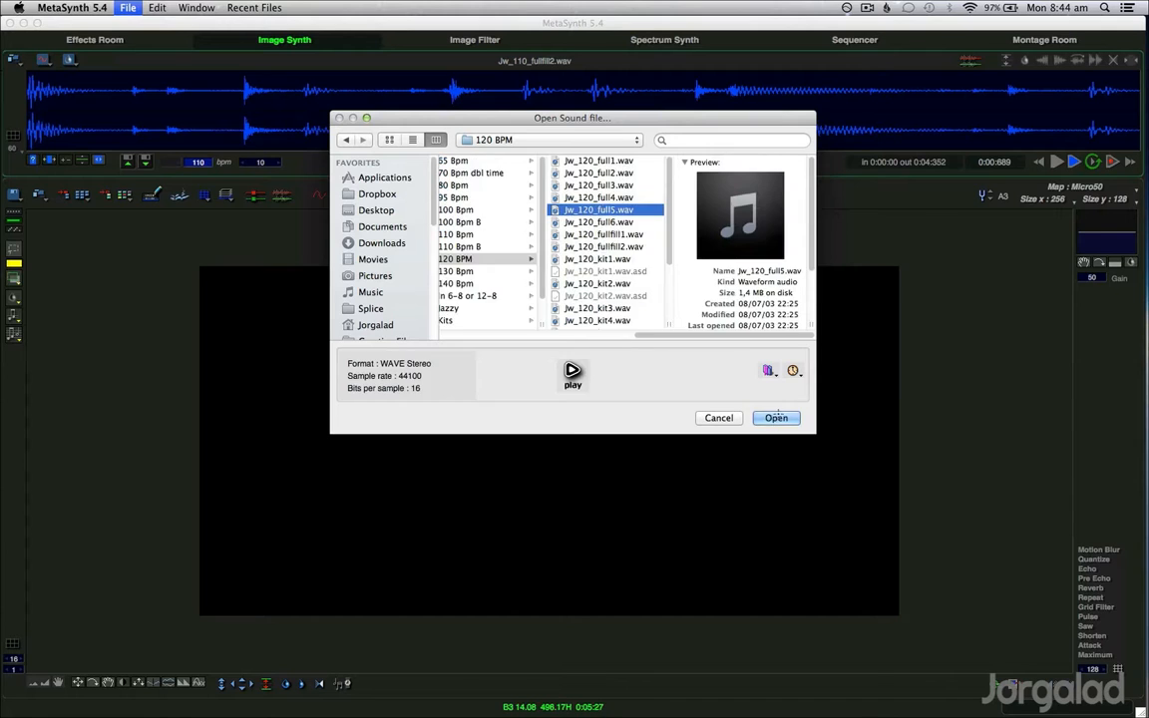
pyautogui.click(777, 418)
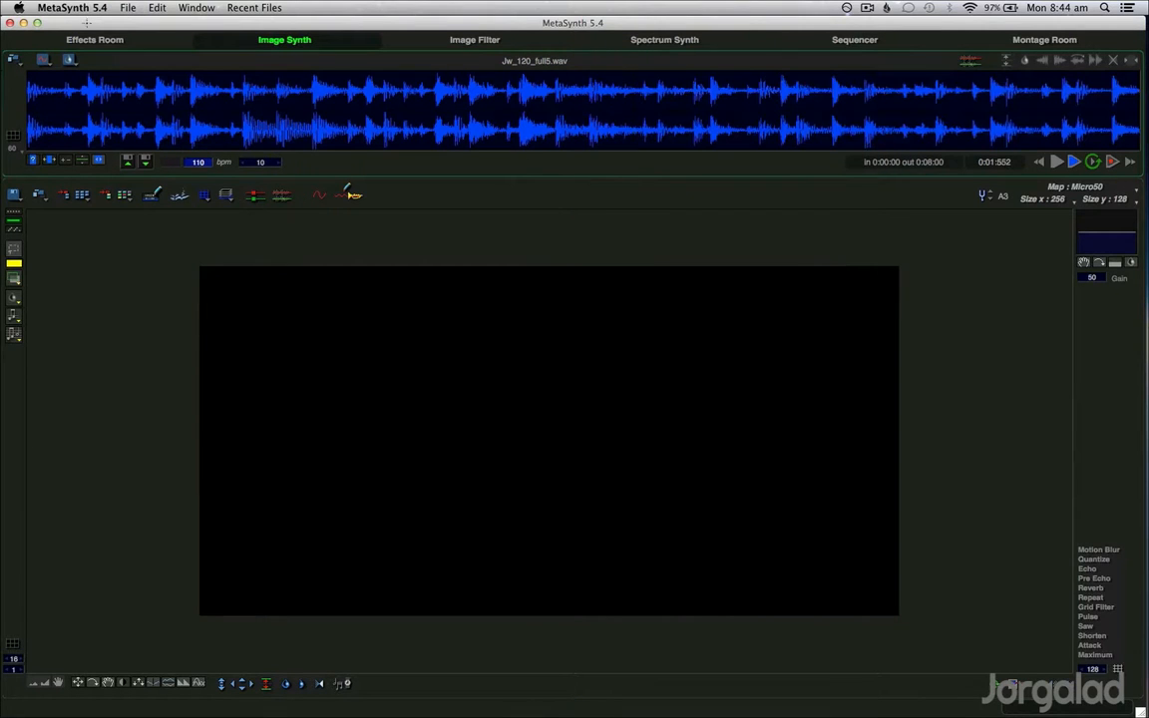
# Set the sample tempo to 120 bpm and play the drum loop
pyautogui.click(134, 7)
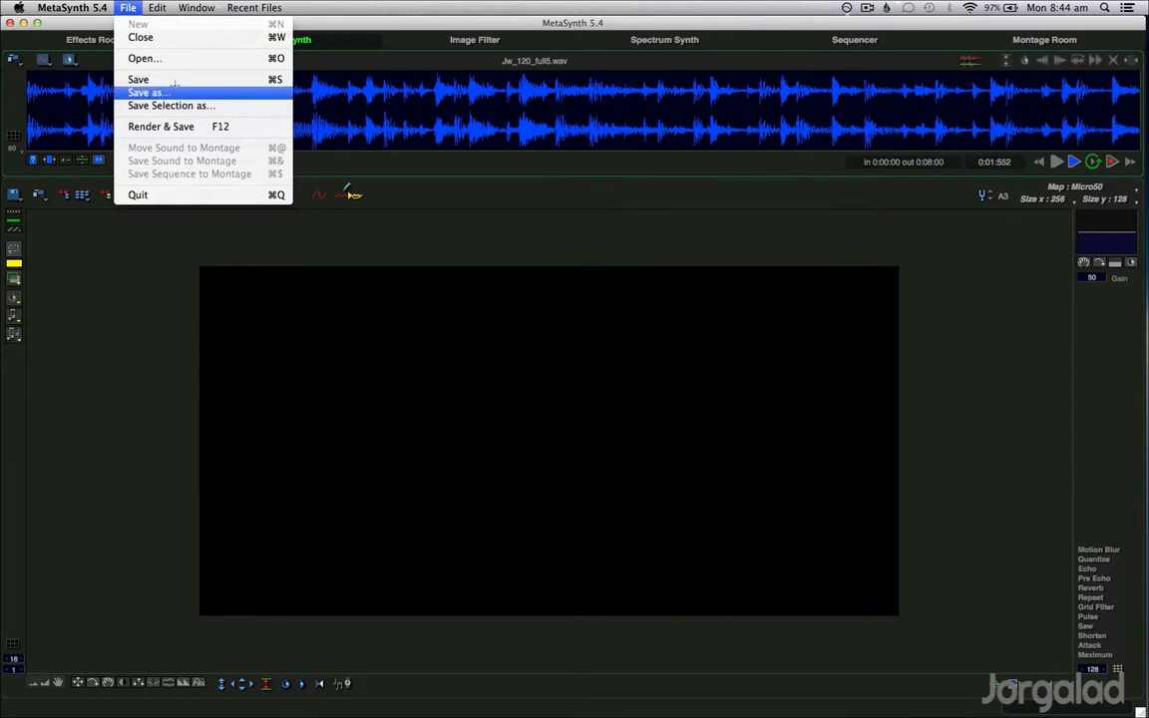
pyautogui.click(82, 223)
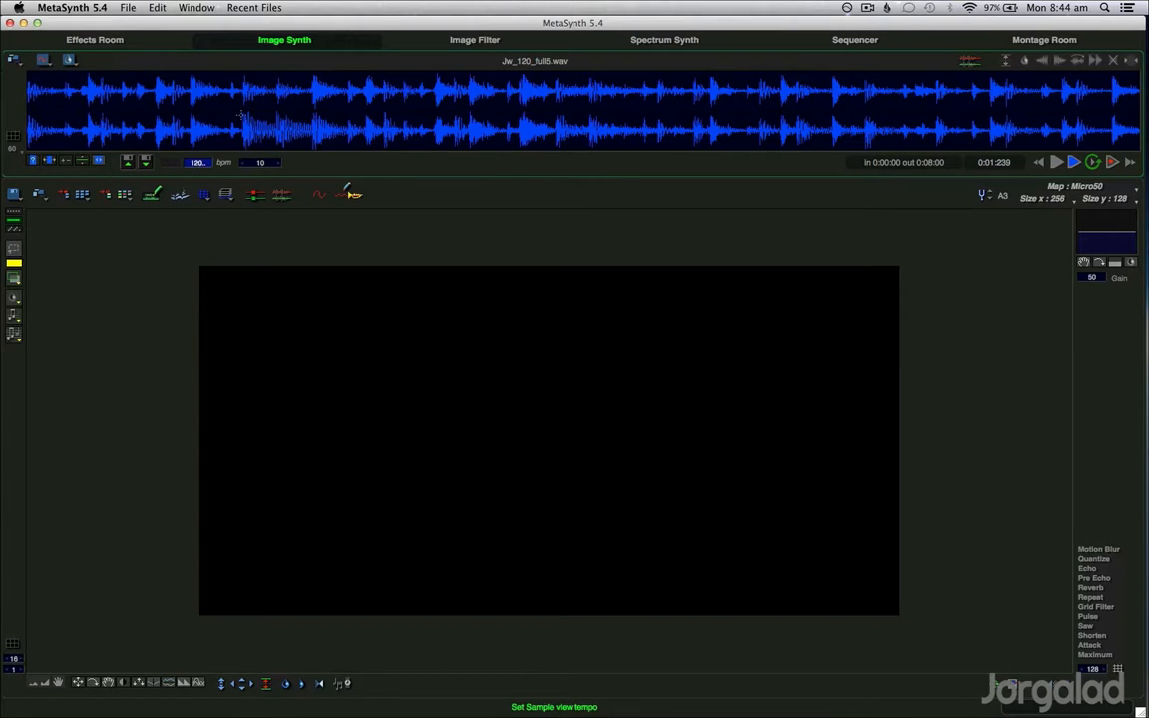
pyautogui.press('space')
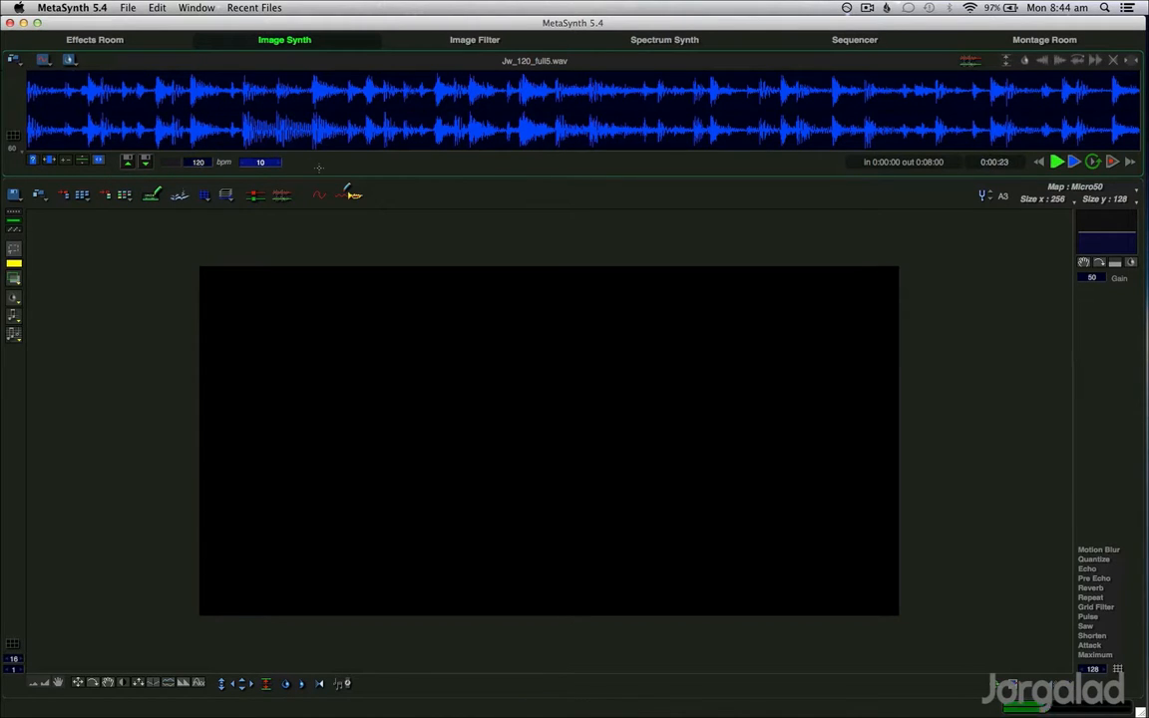
pyautogui.press('XF86AudioRaiseVolume')
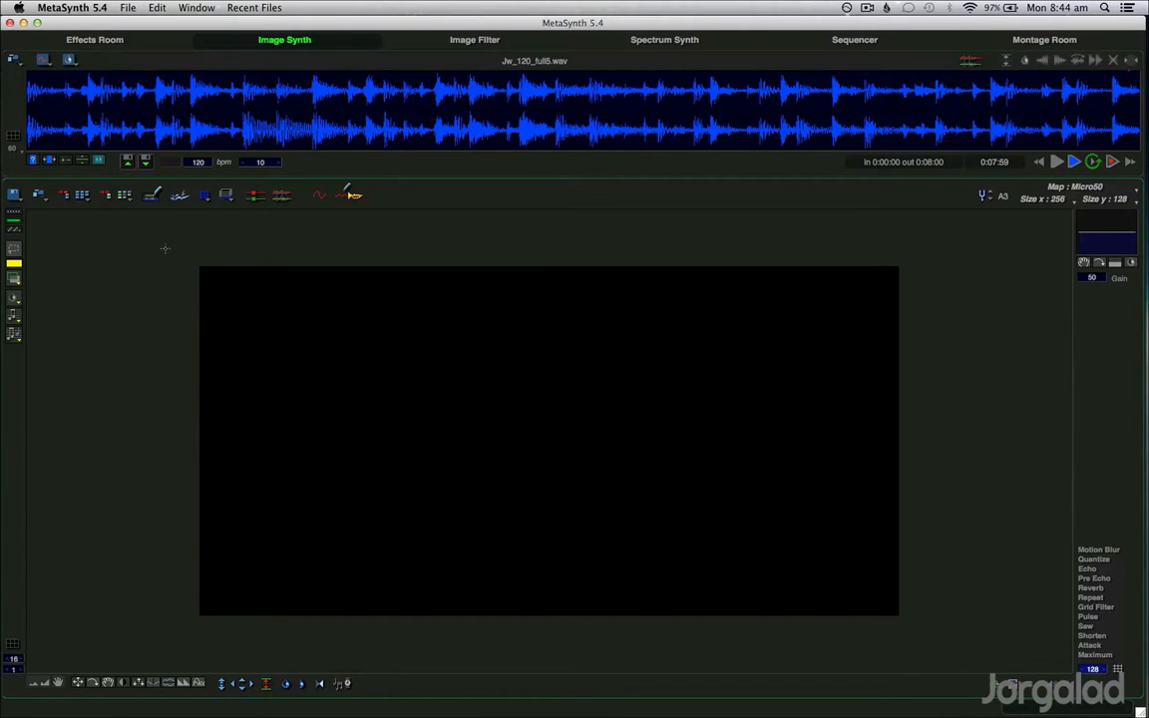
# Set the tuning map to Semitones, analyze the loop's spectrum into the image and preview it
pyautogui.click(181, 195)
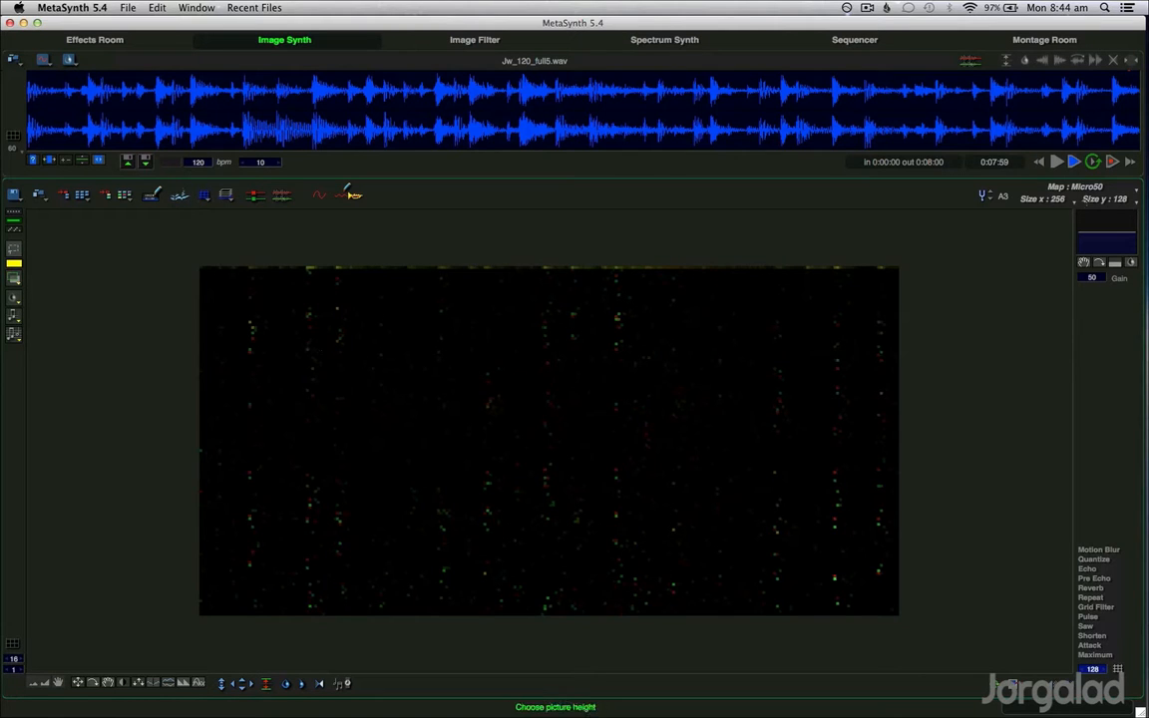
pyautogui.click(1072, 187)
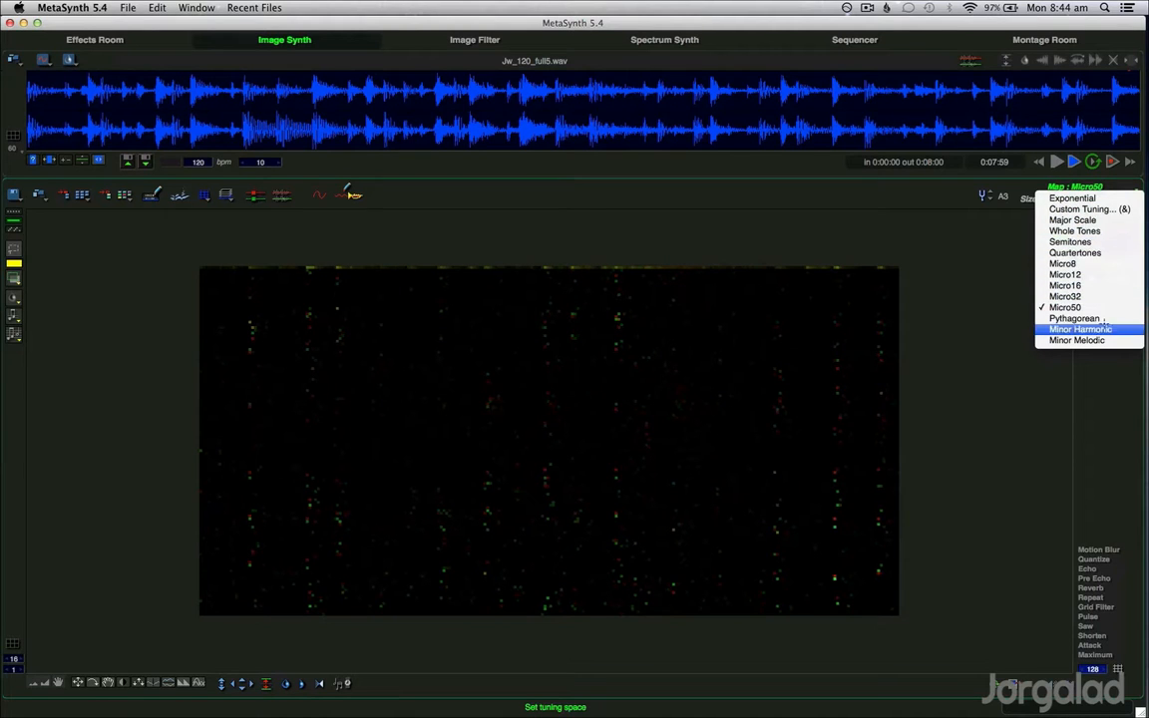
pyautogui.click(1097, 241)
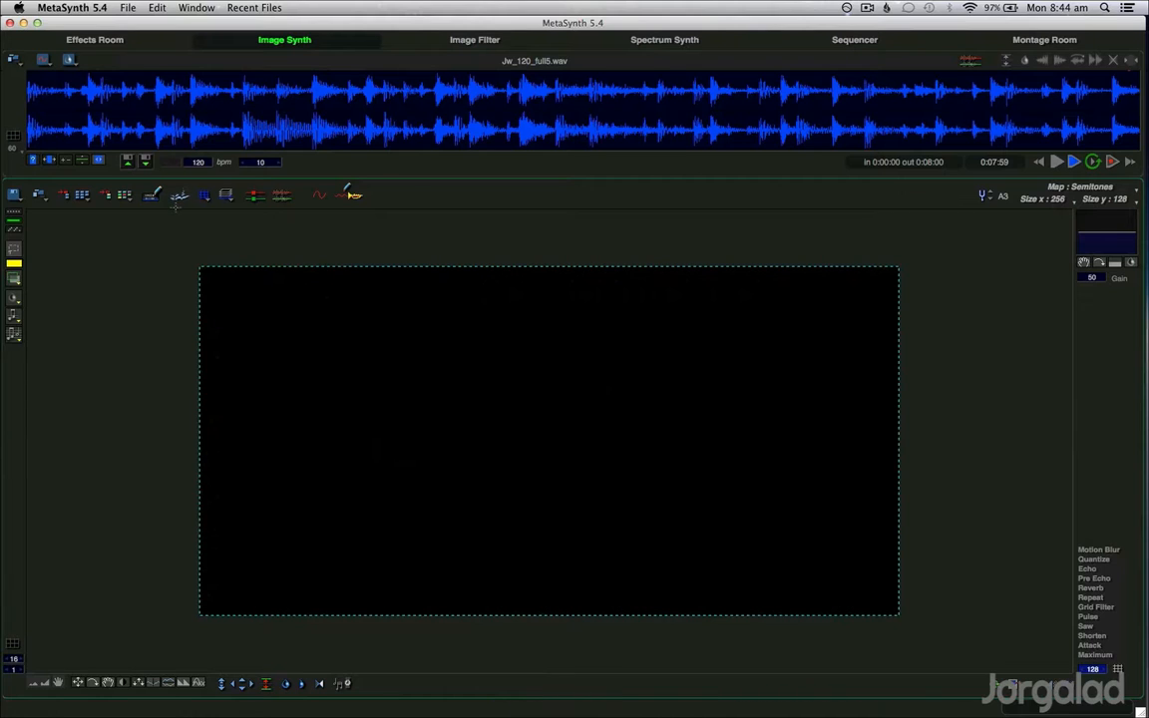
pyautogui.click(179, 194)
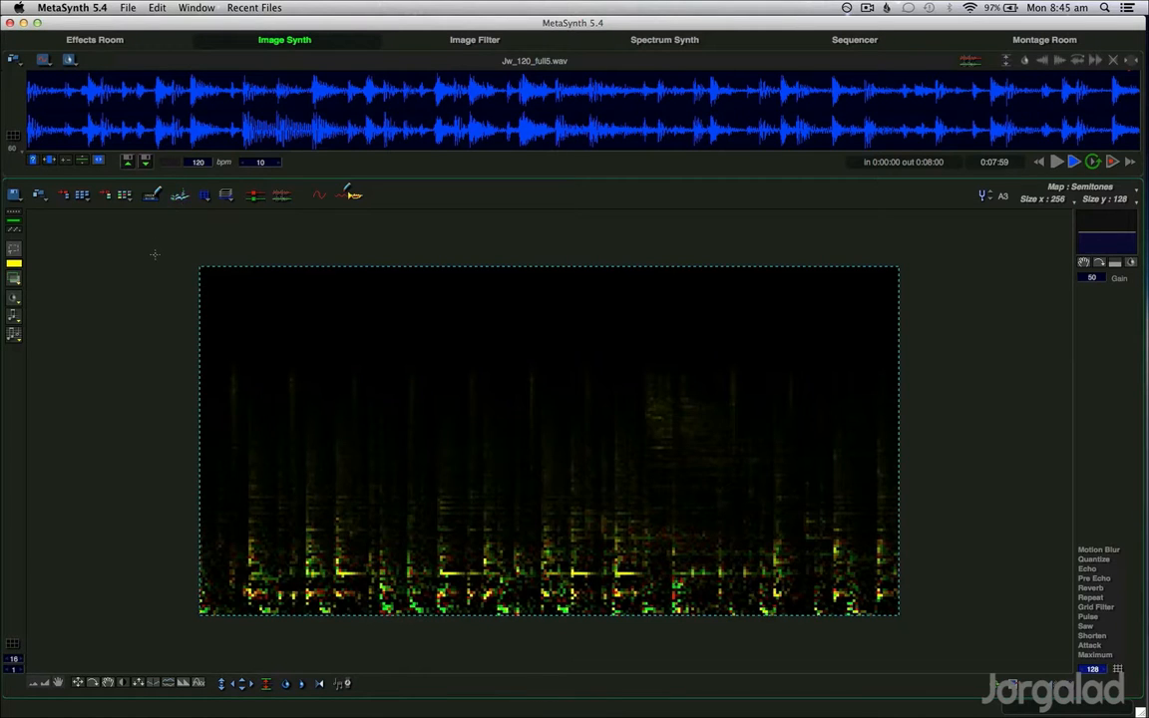
pyautogui.press('XF86AudioRaiseVolume')
pyautogui.press('space')
# Switch to the Grid layer and generate a grid on it
pyautogui.click(226, 195)
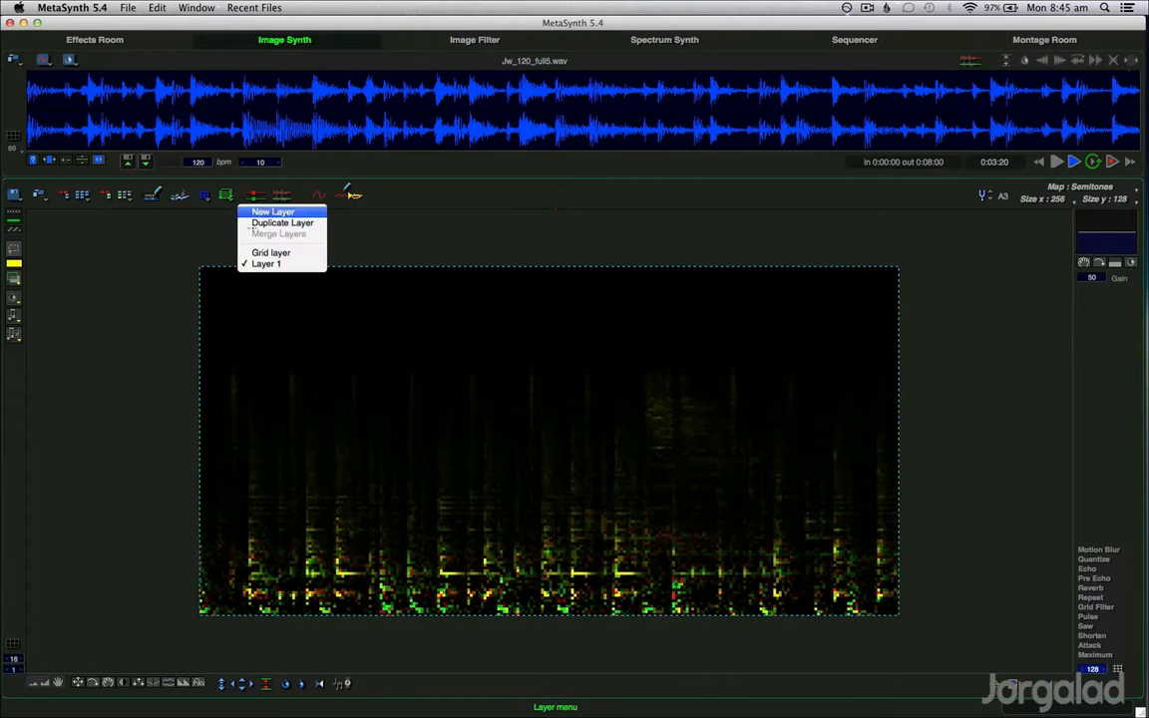
pyautogui.click(270, 252)
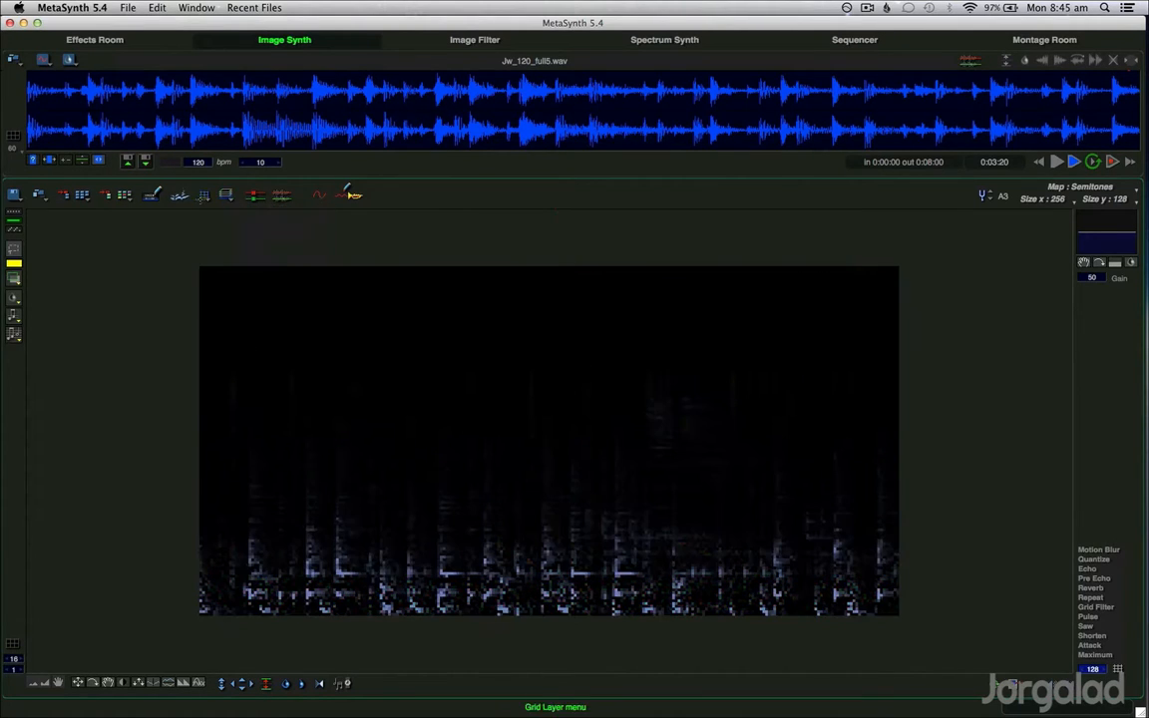
pyautogui.click(203, 194)
pyautogui.click(261, 213)
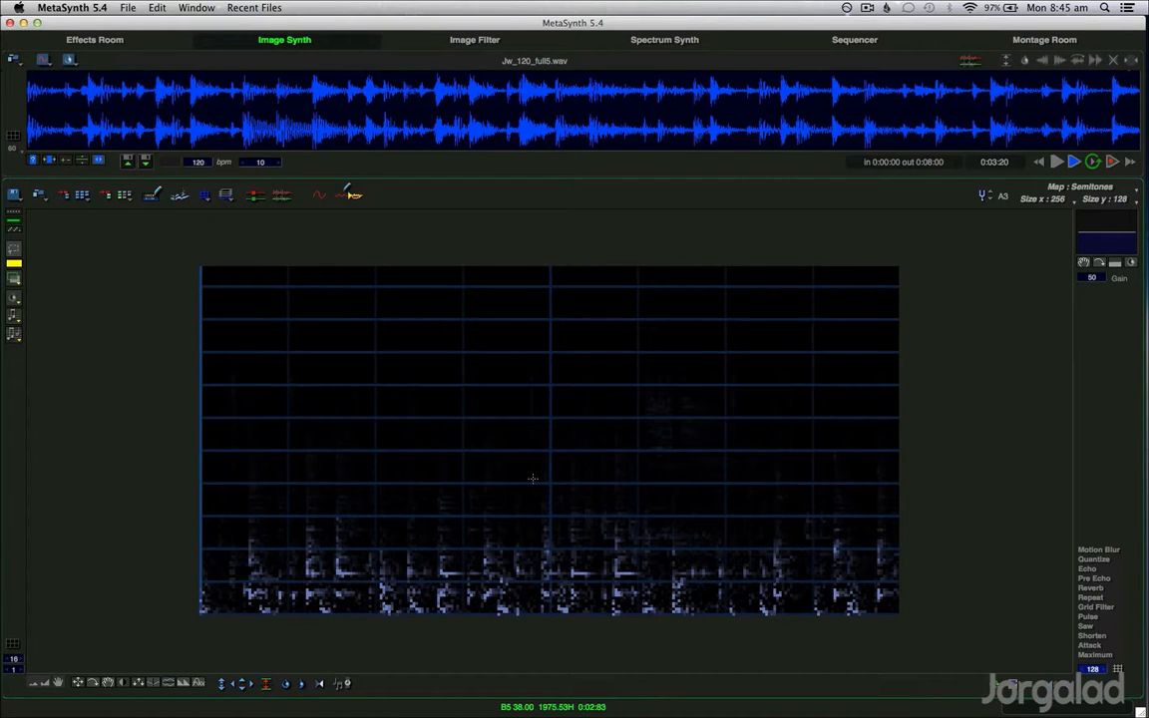
# Make the whole grid twice as fast two times in a row and return to Layer 1
pyautogui.press('super+a')
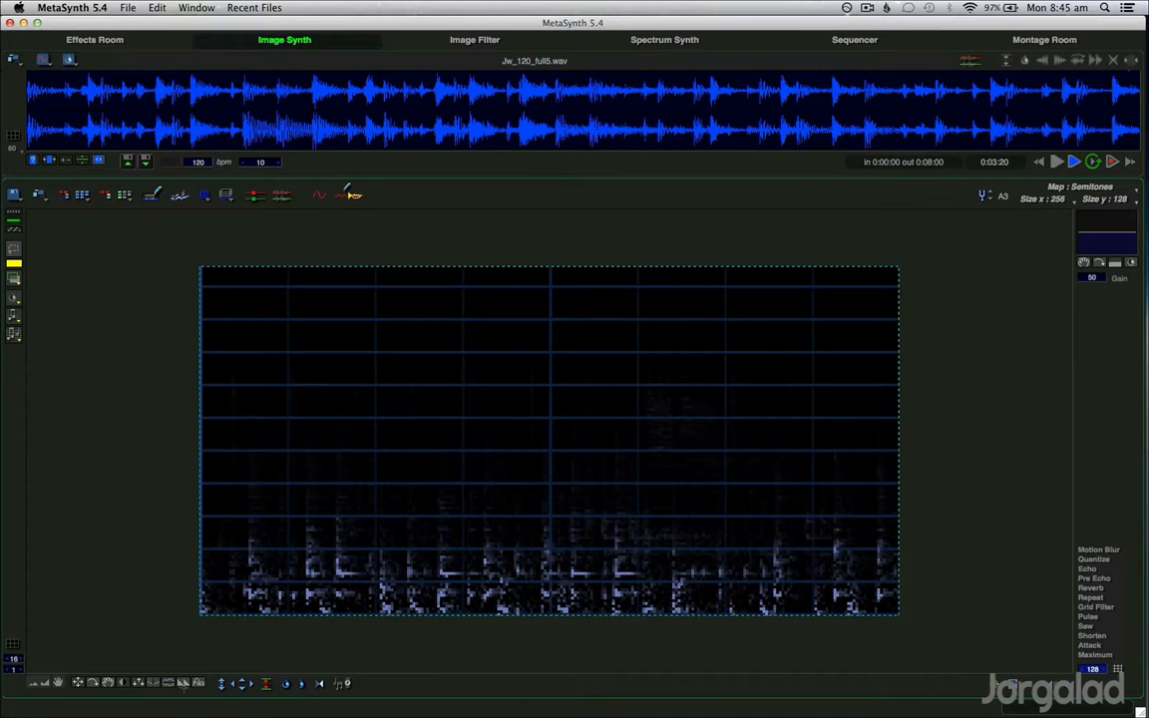
pyautogui.click(286, 685)
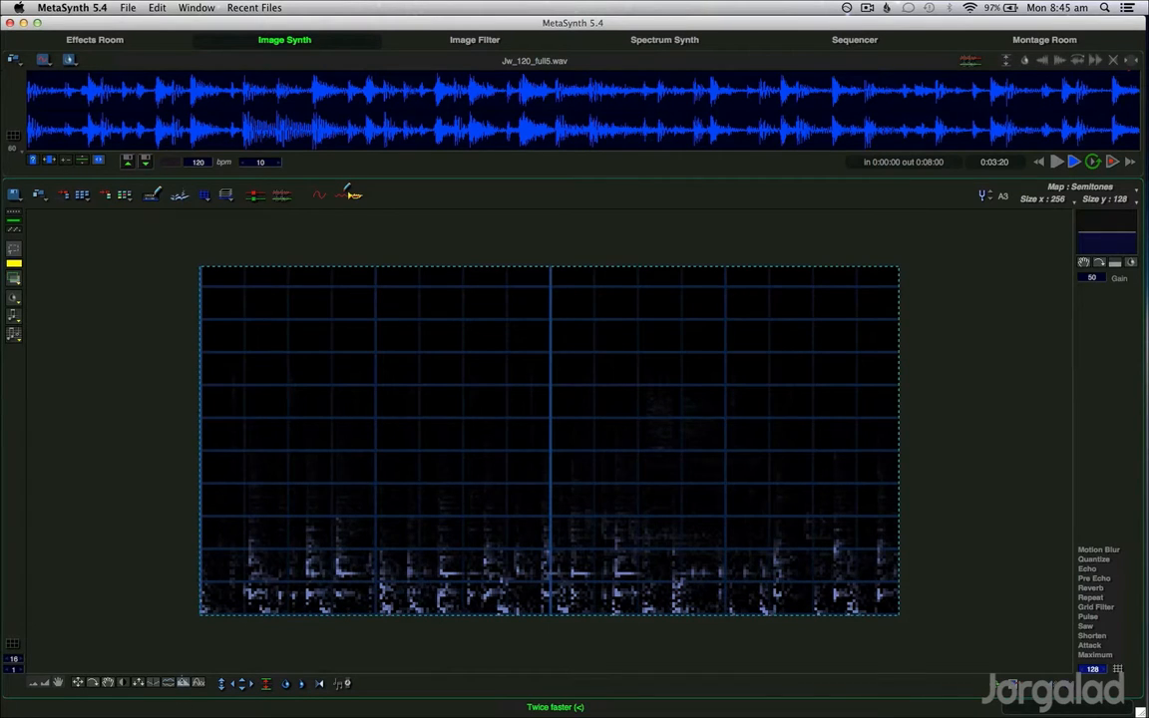
pyautogui.click(286, 686)
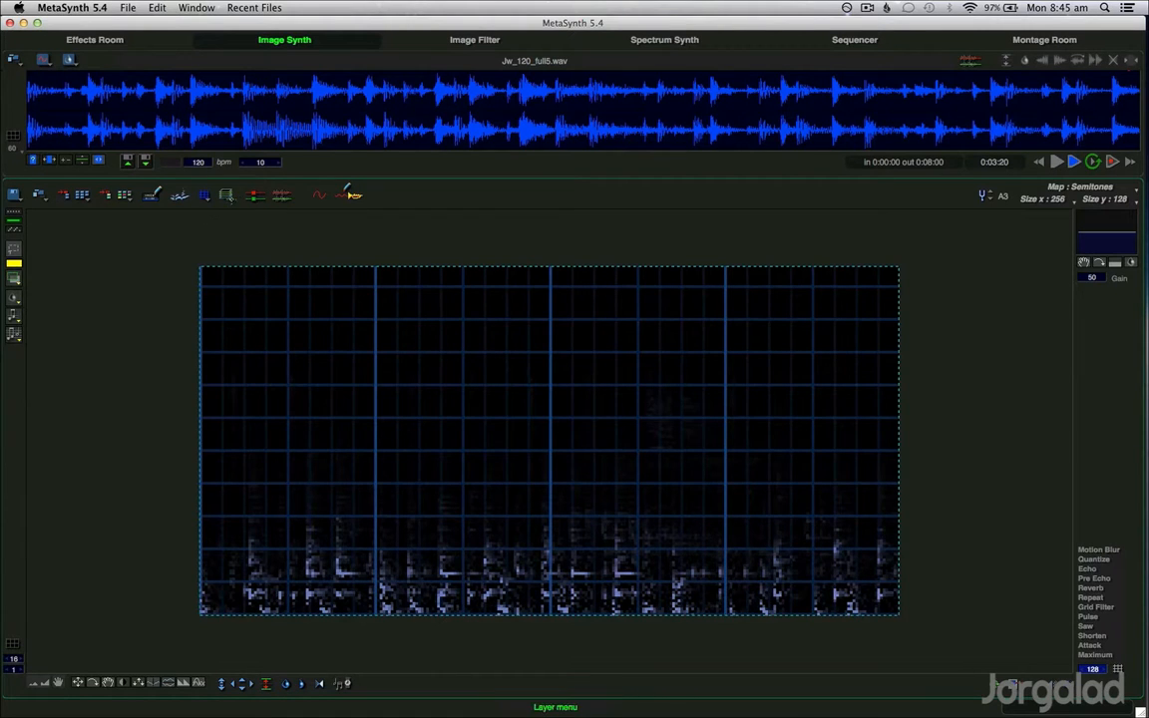
pyautogui.click(225, 195)
pyautogui.click(281, 265)
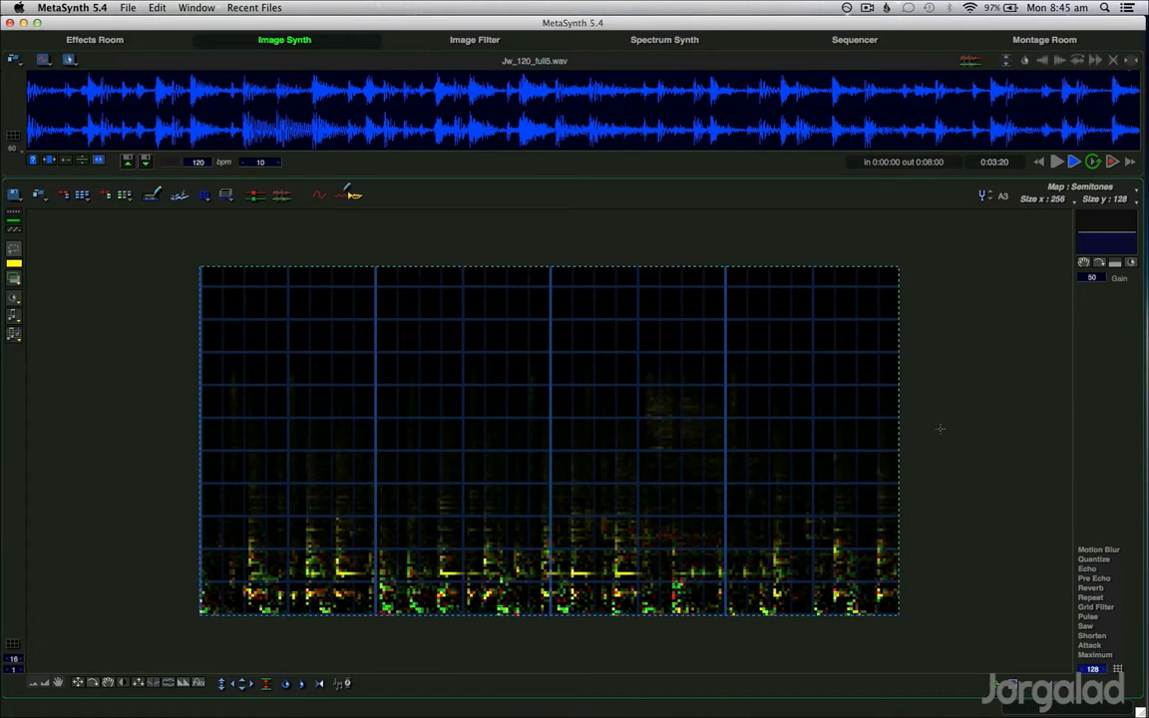
# Apply the Grid Filter to Layer 1 and try transposing the filtered image up an octave while previewing it
pyautogui.click(1102, 607)
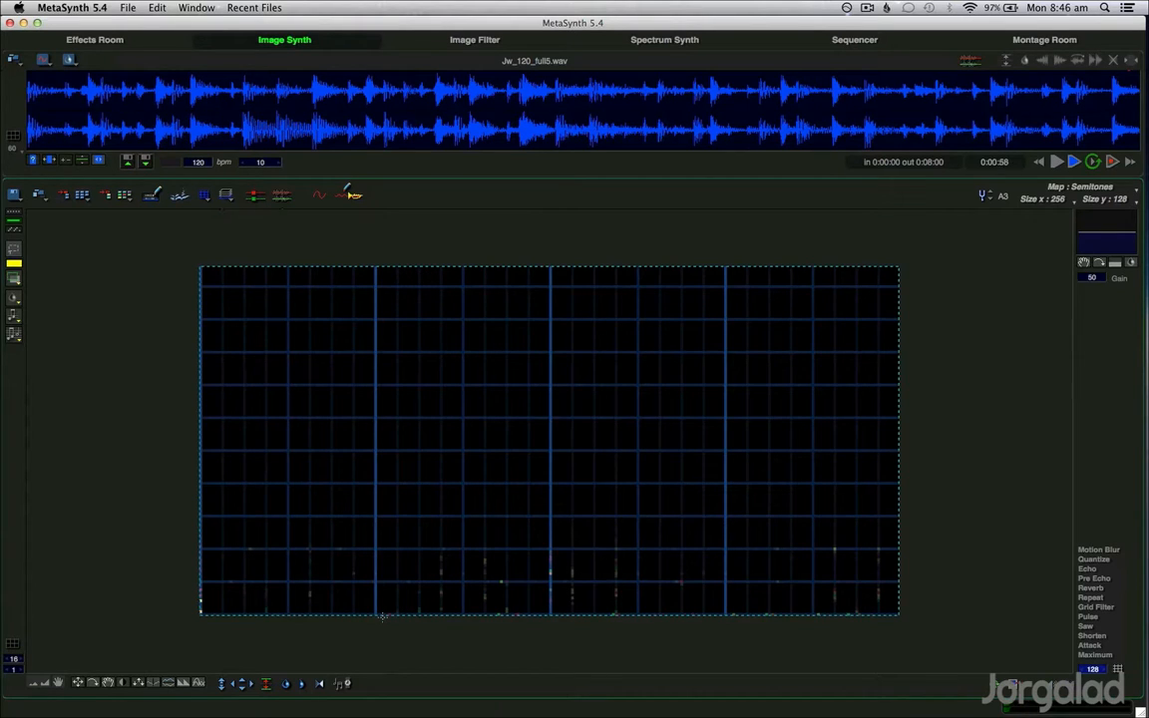
pyautogui.press('XF86AudioRaiseVolume')
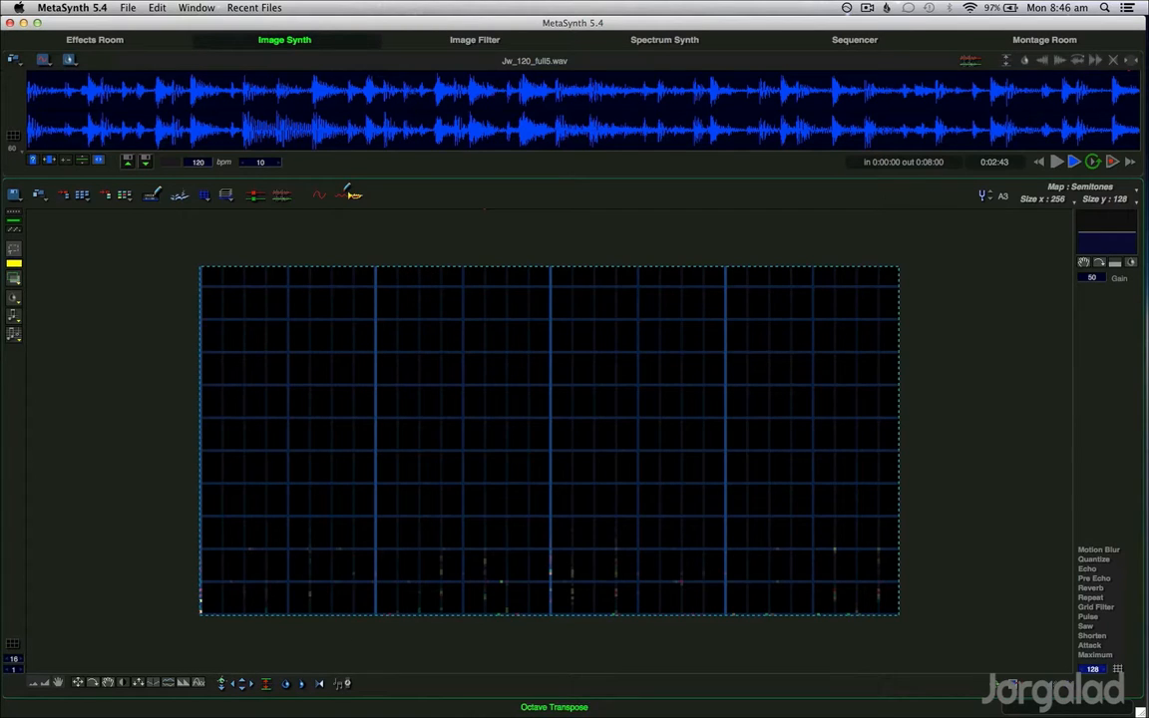
pyautogui.click(222, 681)
pyautogui.press('space')
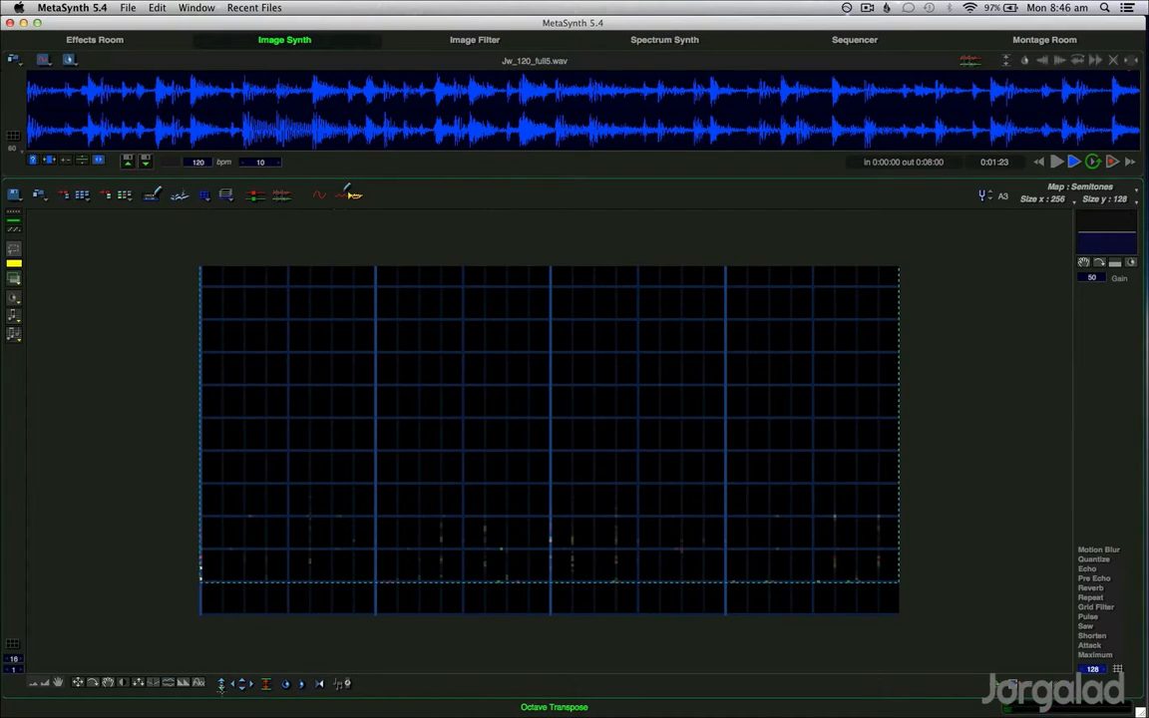
pyautogui.click(221, 686)
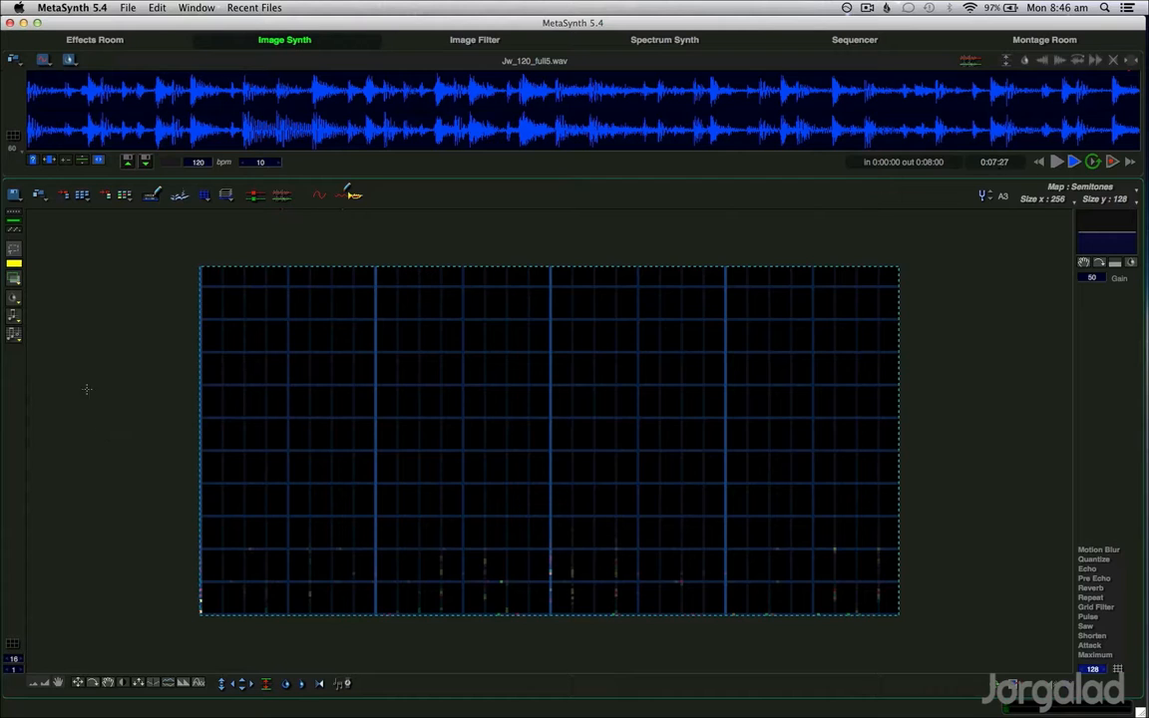
# Look through the processing effects and apply a pitch effect to the grid-filtered image on Layer 1
pyautogui.click(14, 297)
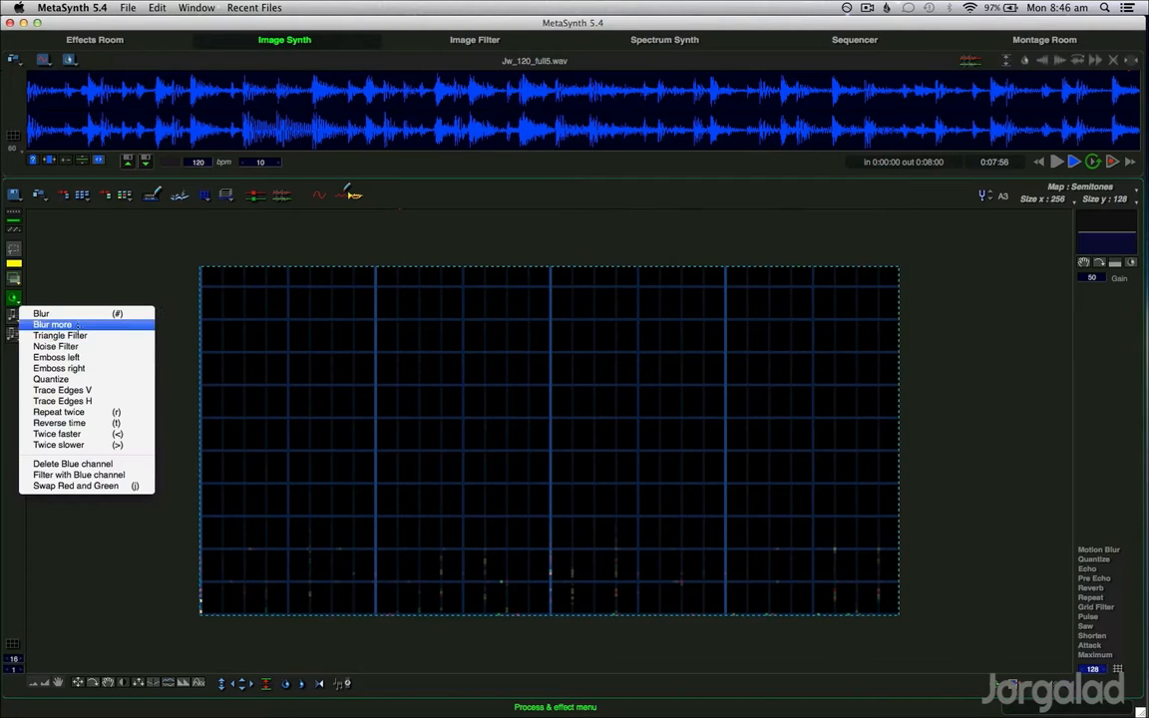
pyautogui.click(69, 246)
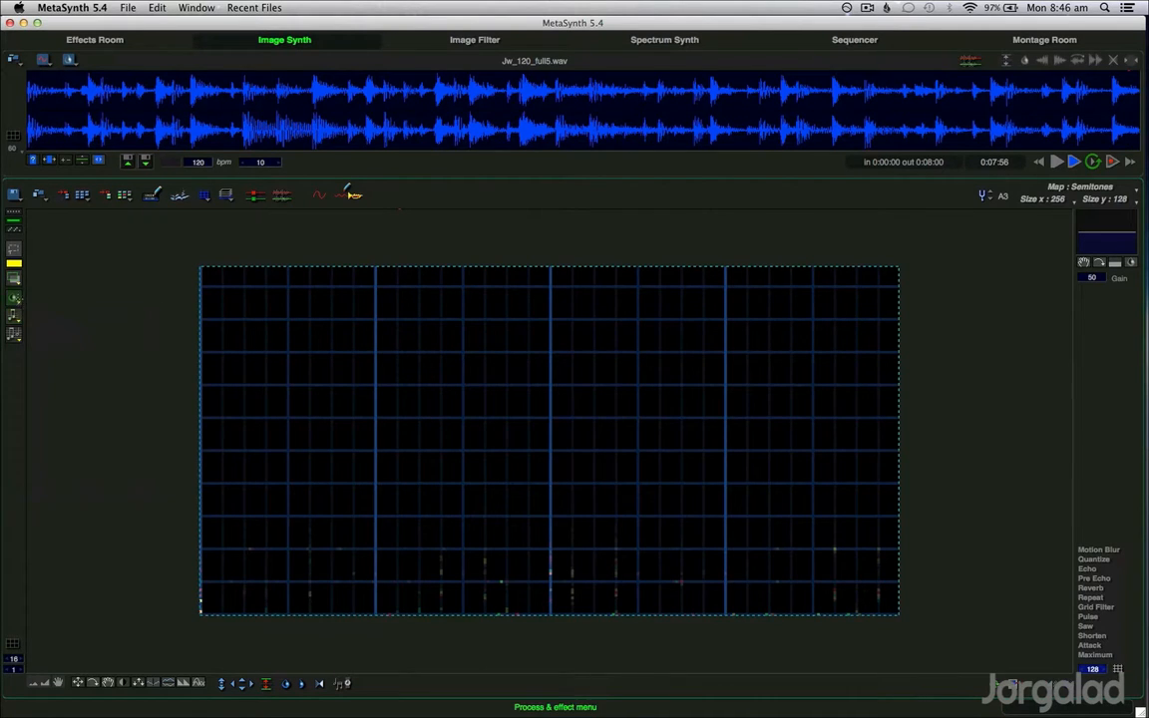
pyautogui.click(15, 297)
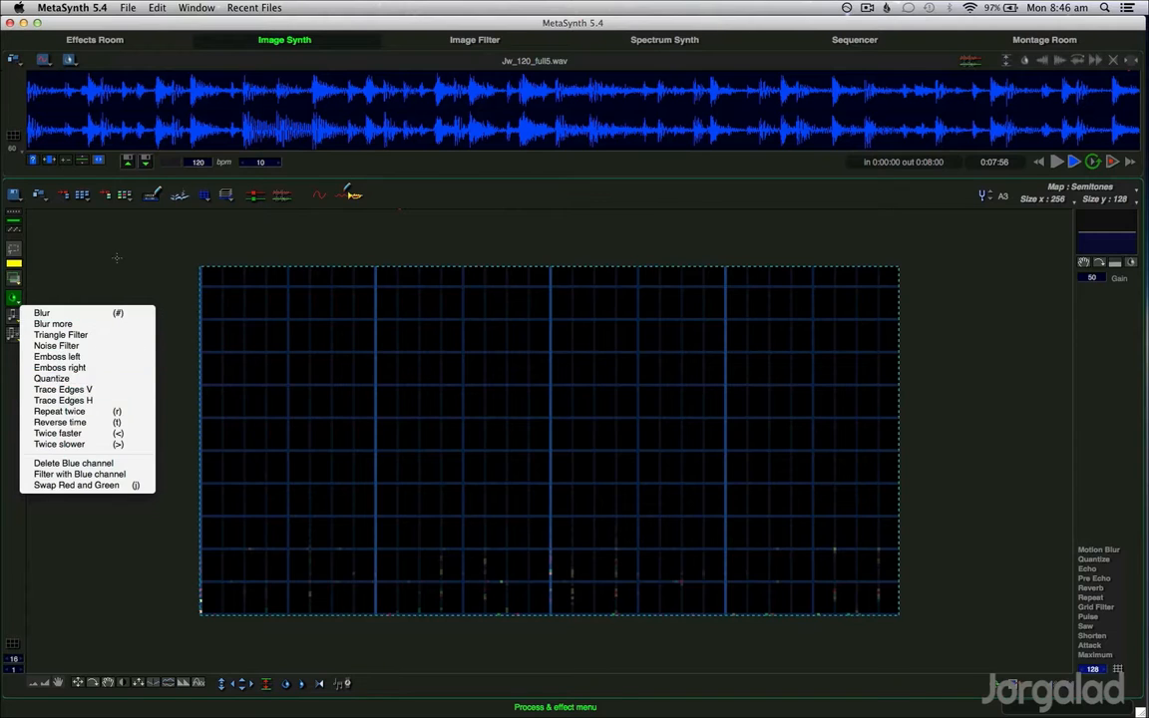
pyautogui.click(116, 257)
pyautogui.click(14, 315)
pyautogui.click(55, 259)
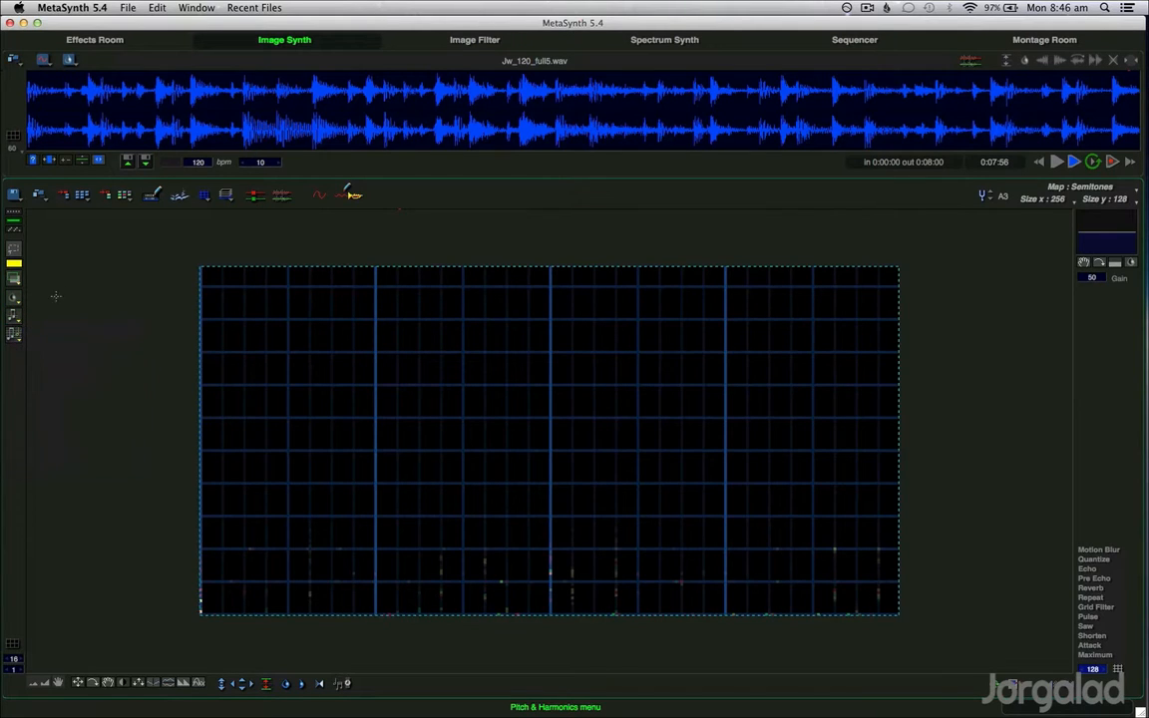
pyautogui.click(14, 333)
pyautogui.click(85, 355)
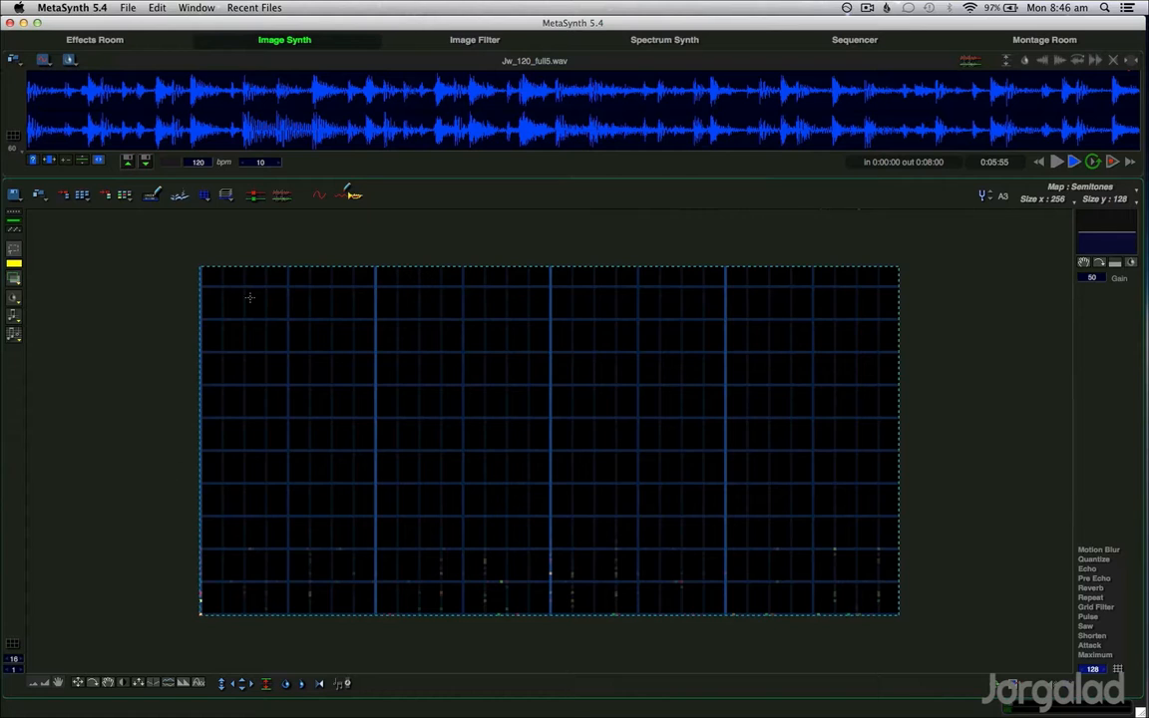
# Make the Grid layer's pattern twice as fast once more and go back to Layer 1
pyautogui.click(225, 196)
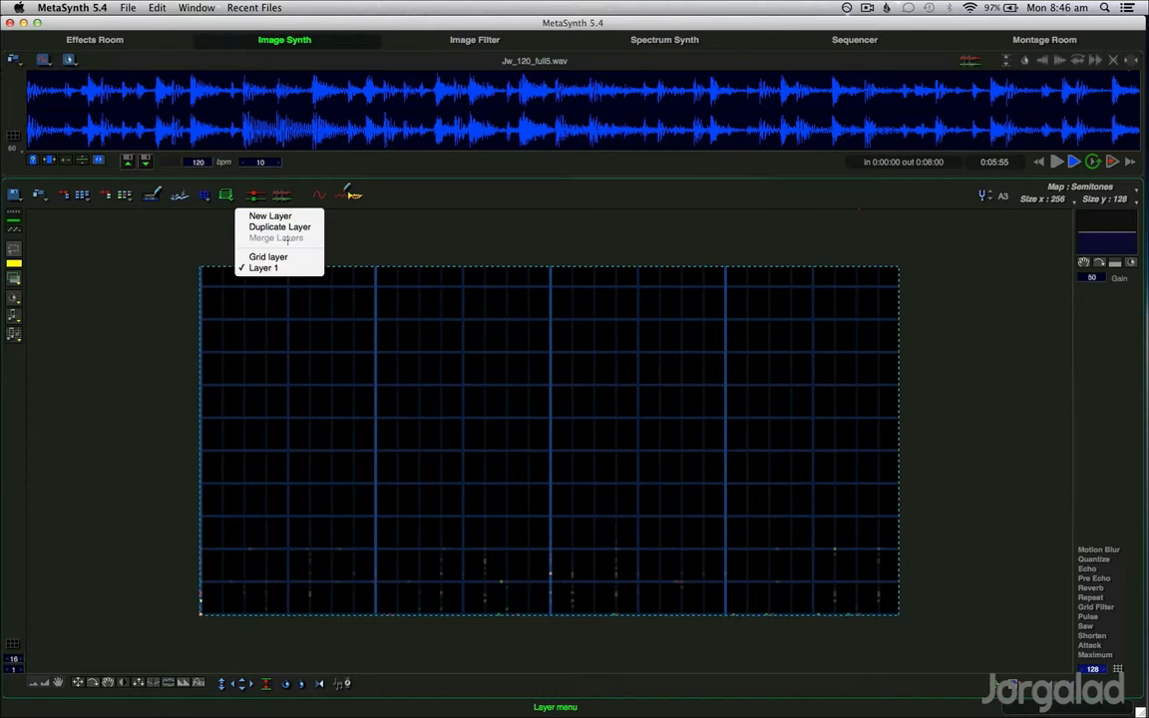
pyautogui.click(267, 257)
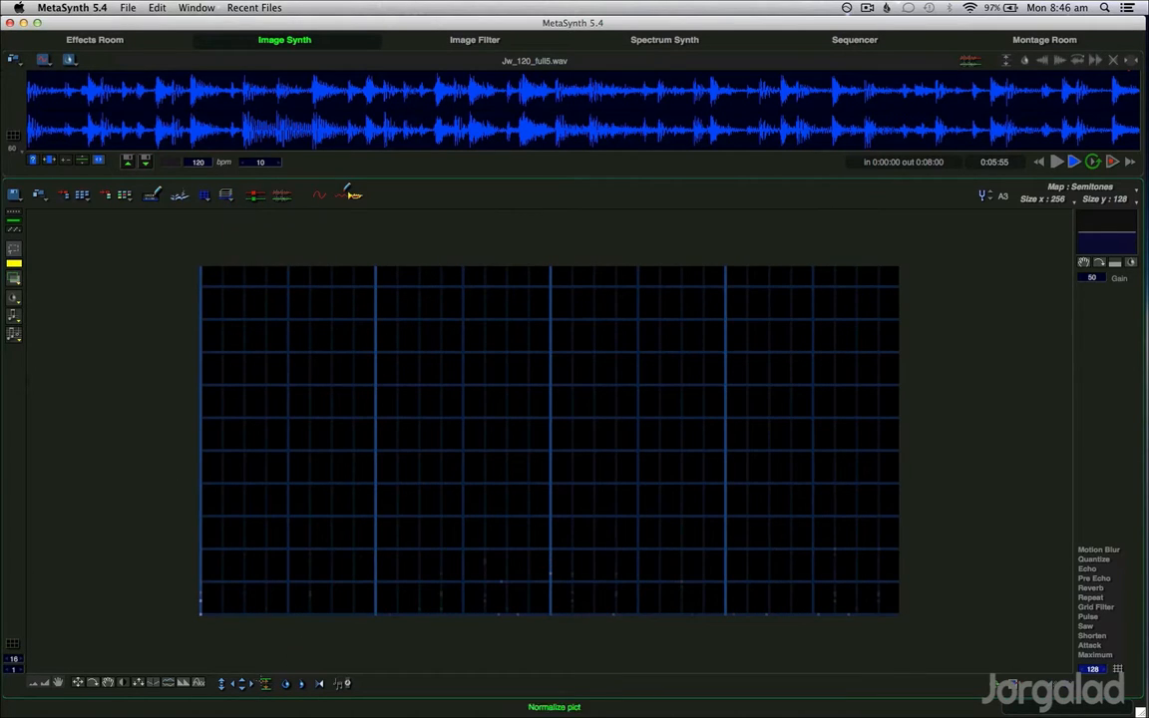
pyautogui.click(182, 683)
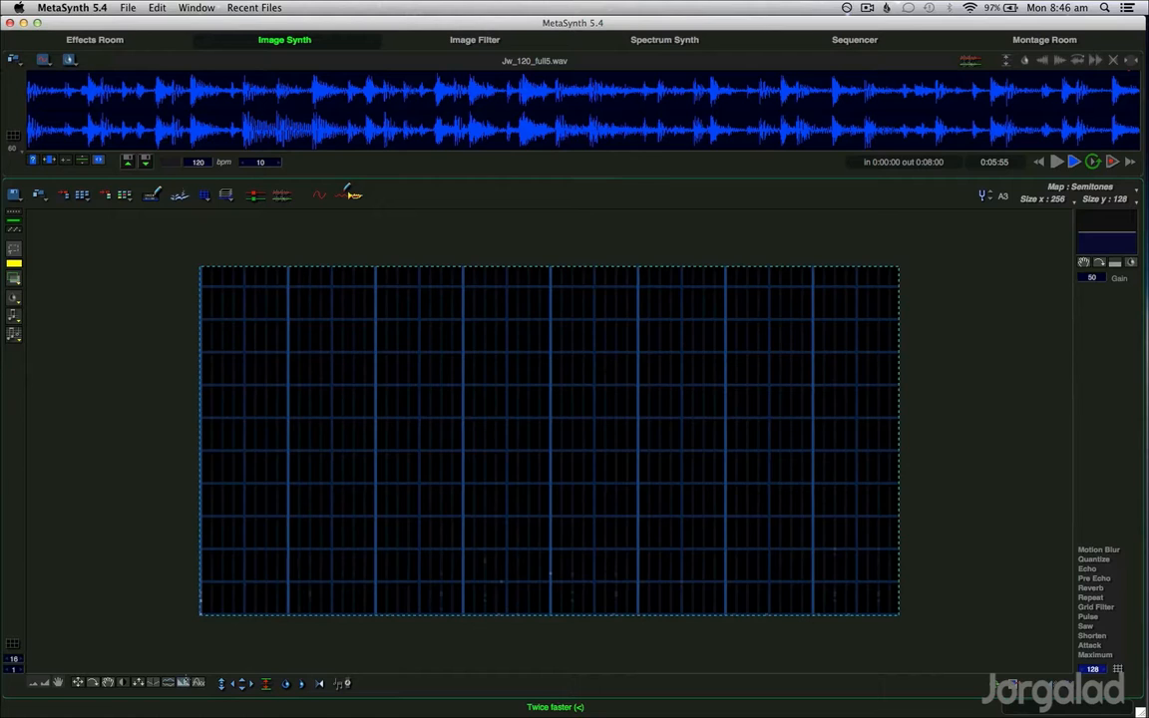
pyautogui.click(225, 196)
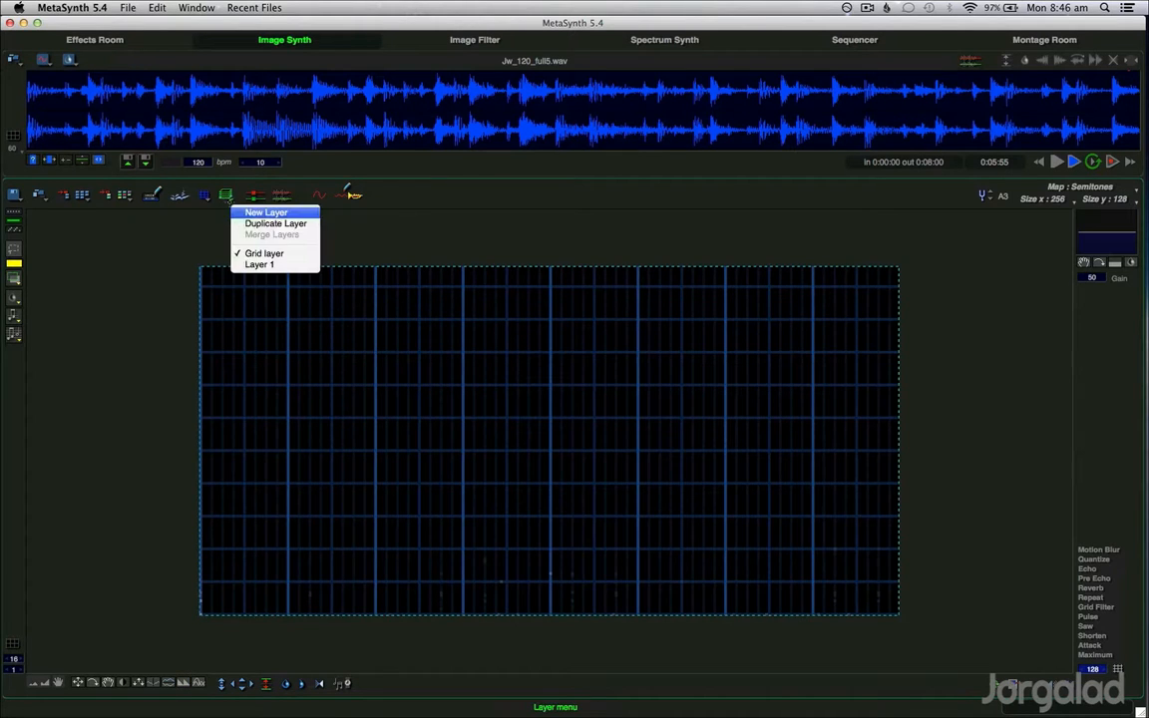
pyautogui.click(259, 264)
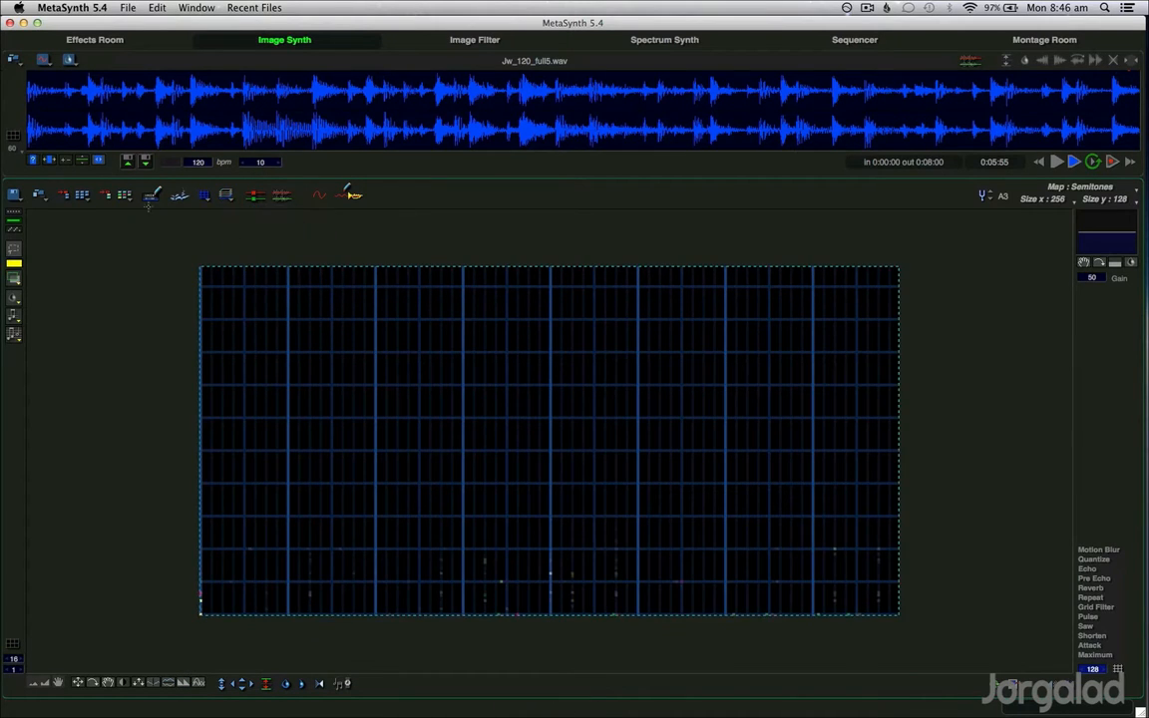
# Reanalyze the loop's spectrum into Layer 1, applying the Grid Filter and normalizing the image
pyautogui.click(152, 195)
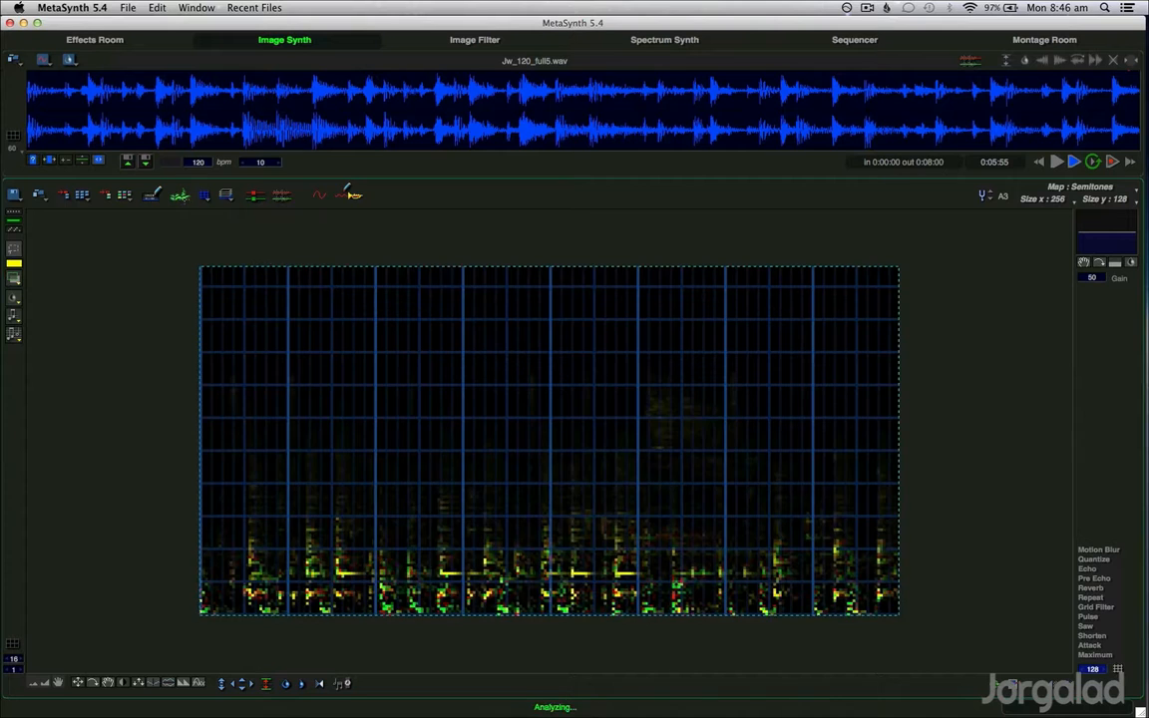
pyautogui.click(1107, 607)
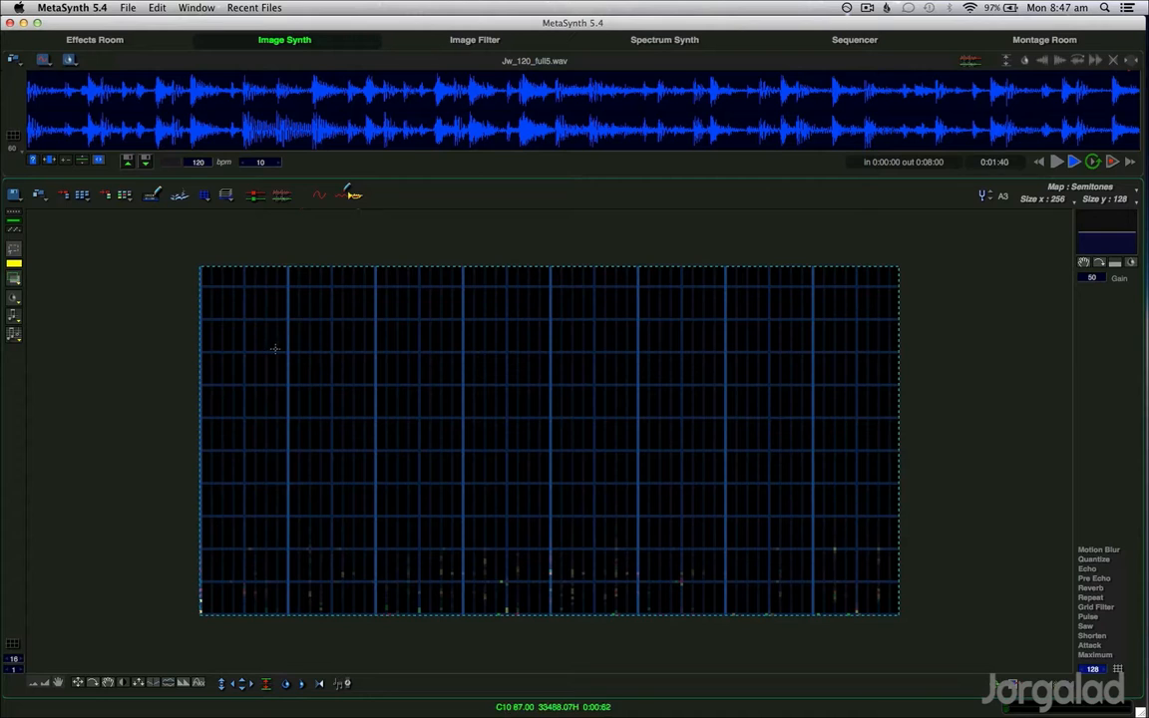
pyautogui.click(265, 683)
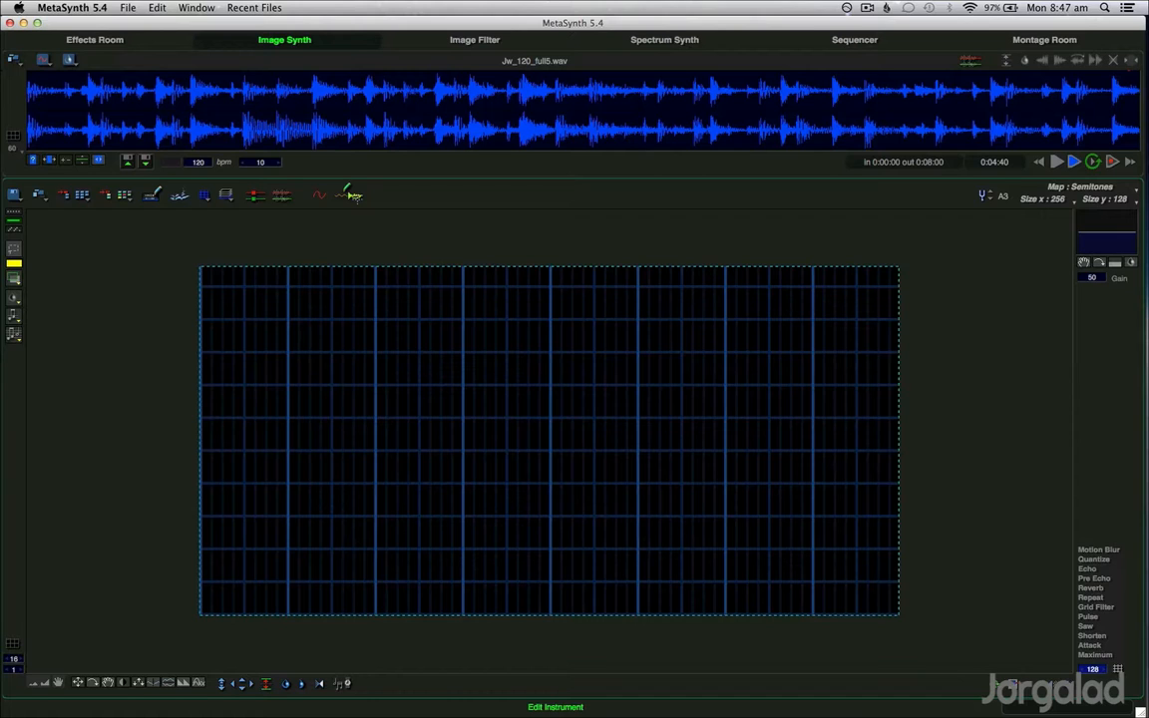
# Build a MultiSampler instrument from the Jazz Drum Samples folder, starting from its first bop kick snares-off sample
pyautogui.click(349, 193)
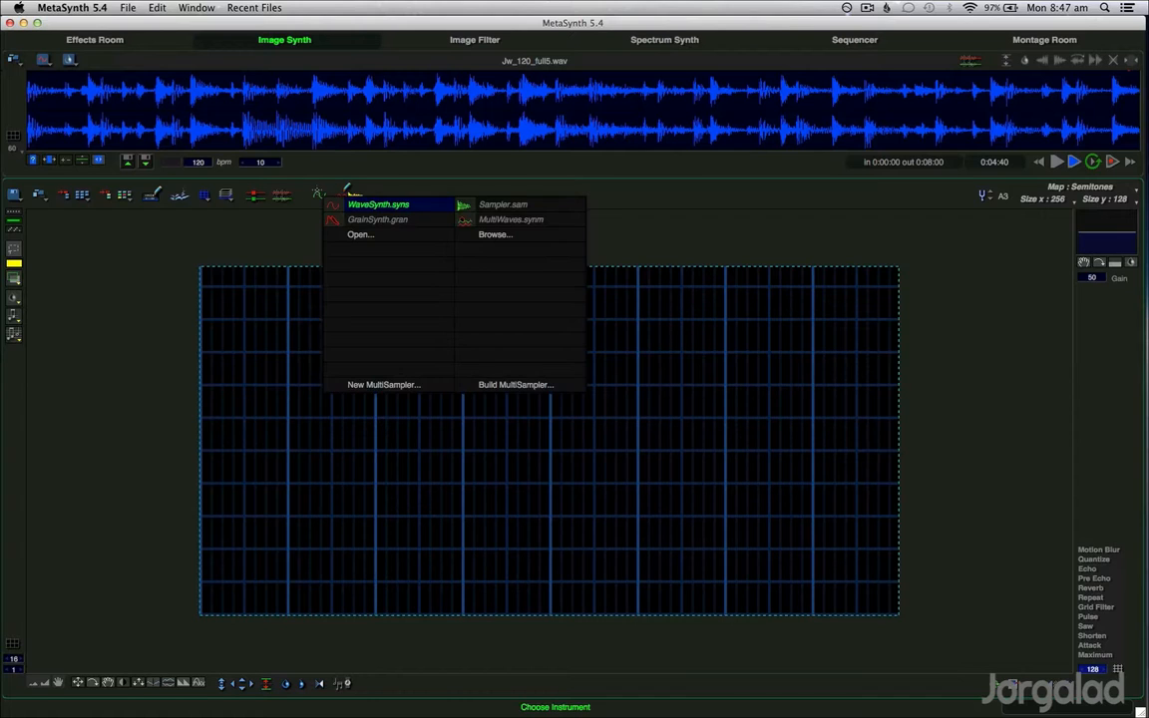
pyautogui.click(510, 385)
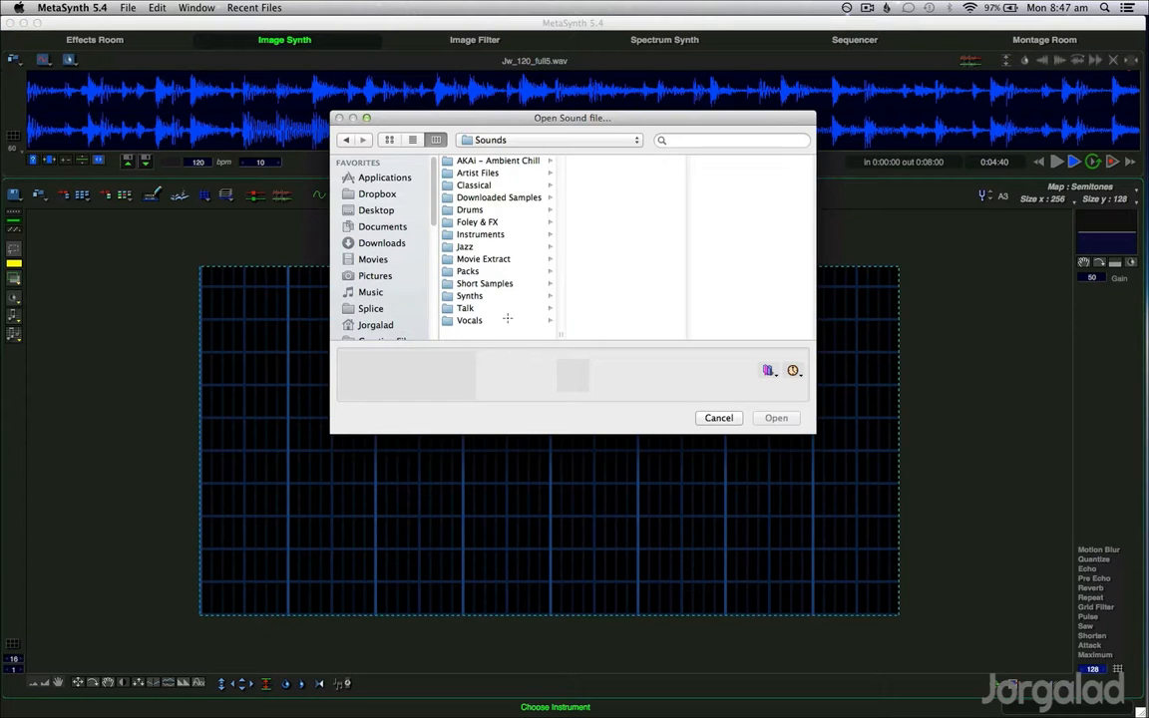
pyautogui.click(474, 246)
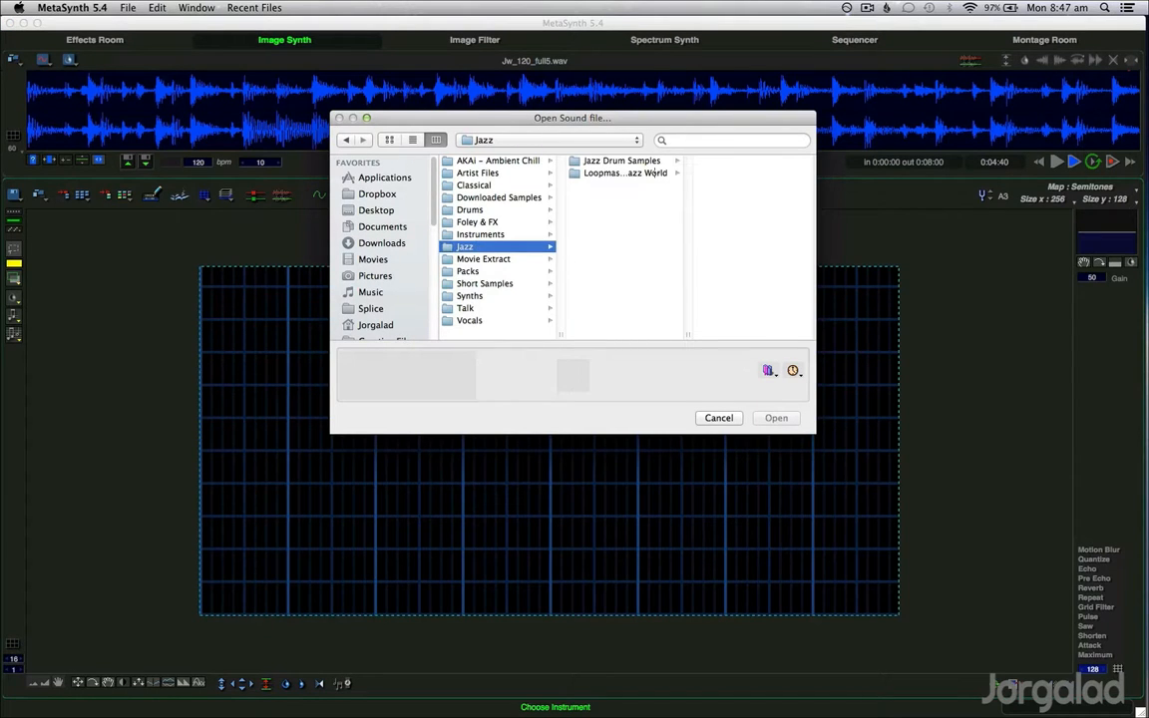
pyautogui.click(632, 163)
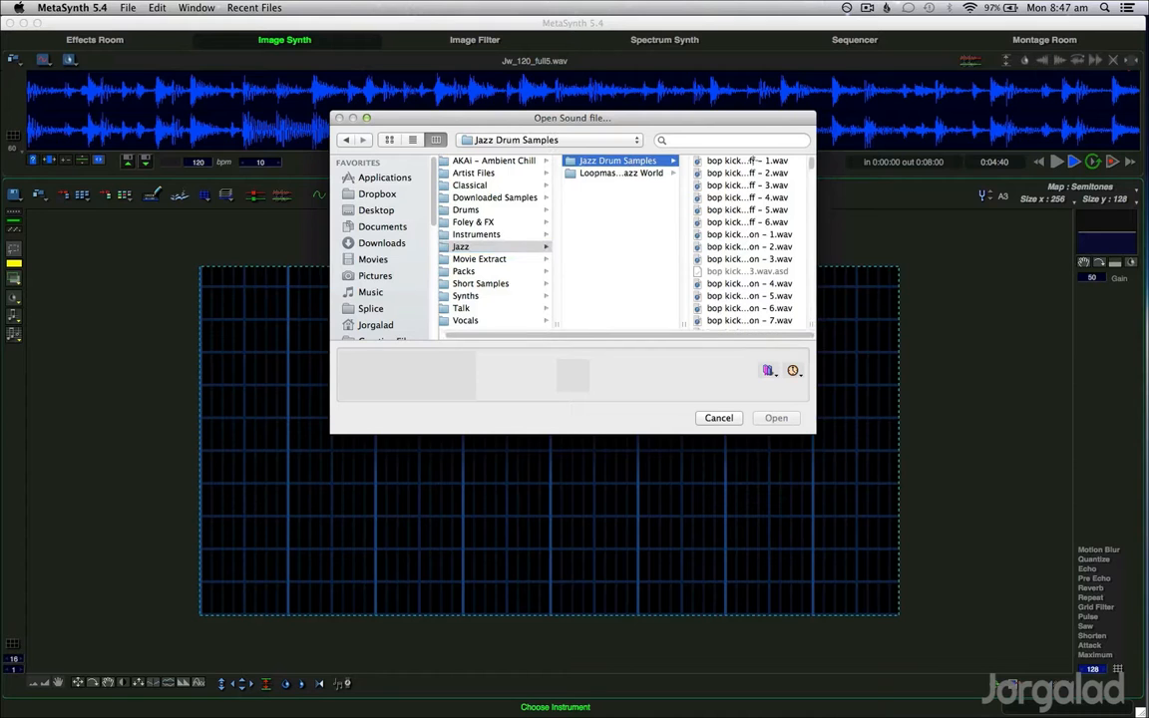
pyautogui.click(750, 160)
pyautogui.click(778, 418)
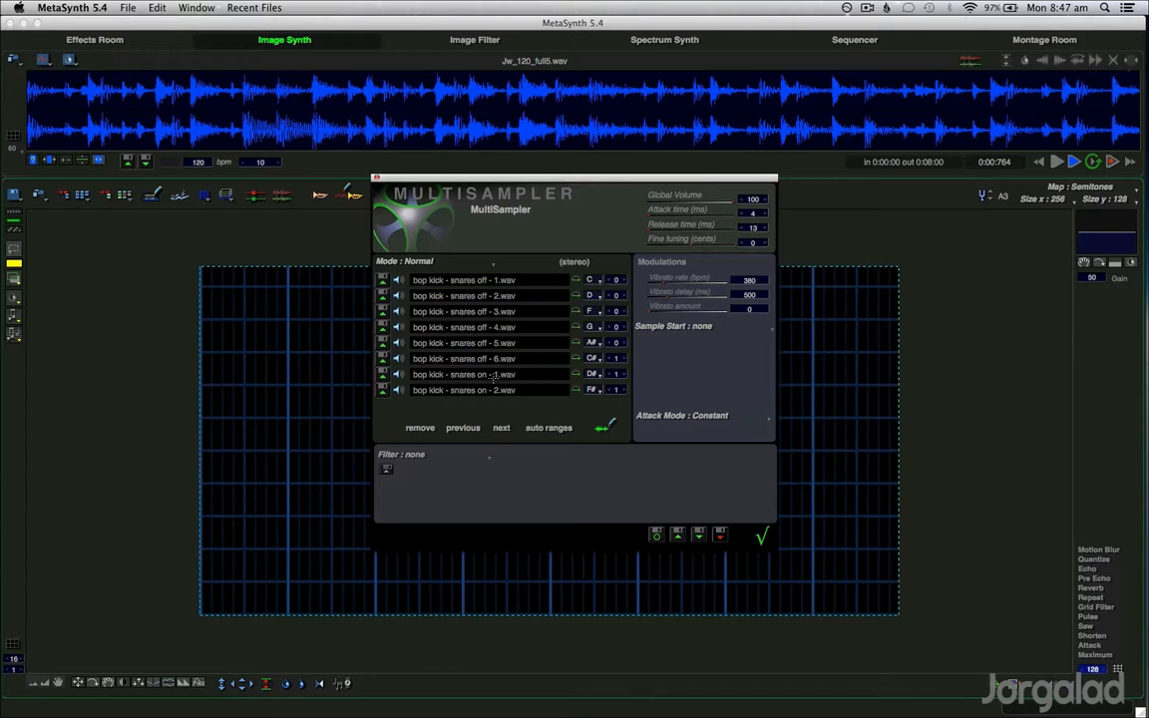
# Look through the sample regions mapped in the new MultiSampler and accept the instrument
pyautogui.click(470, 430)
pyautogui.click(502, 428)
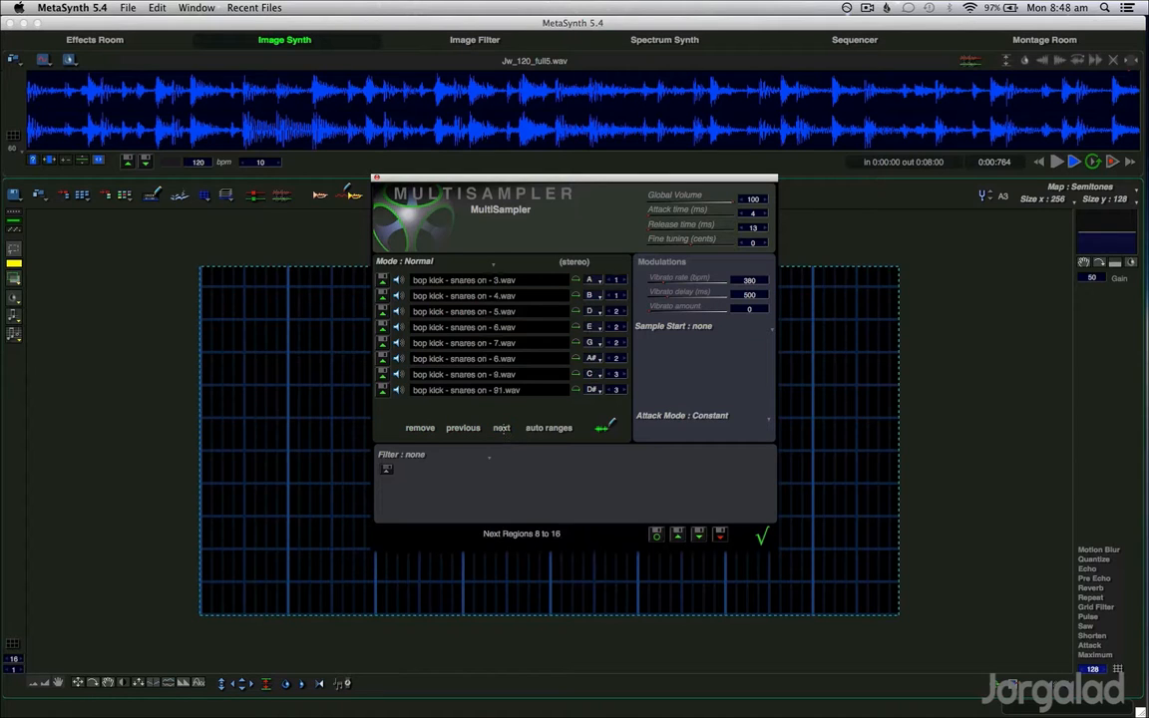
pyautogui.click(502, 428)
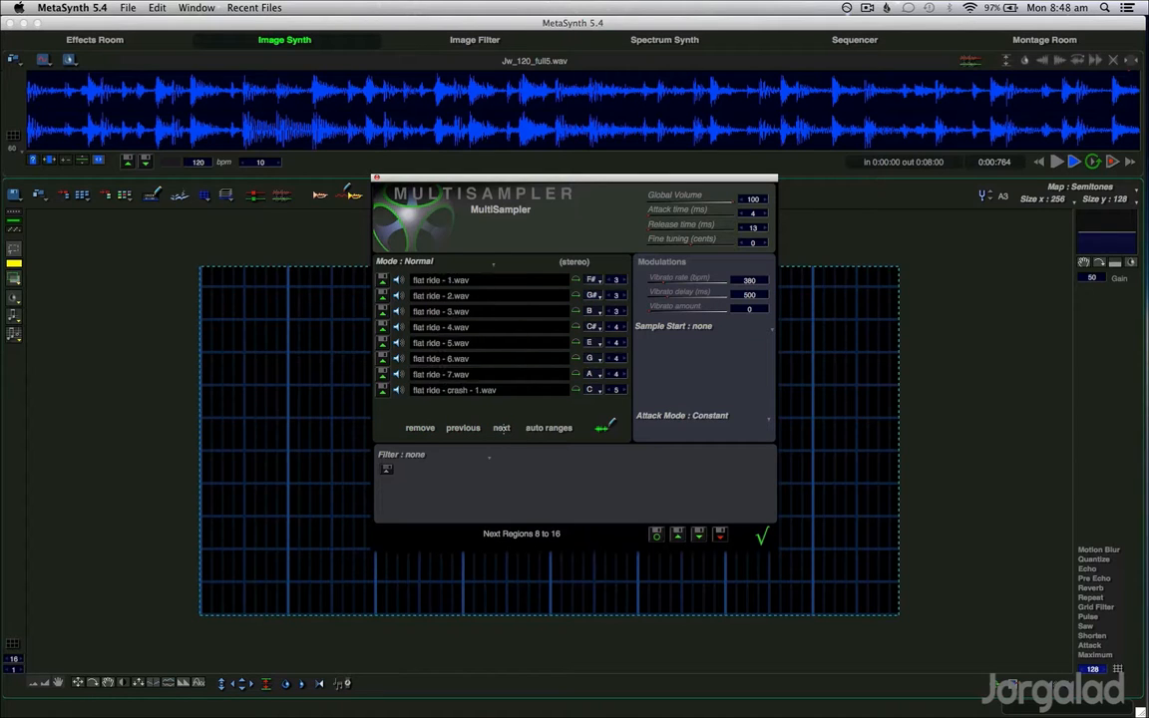
pyautogui.click(502, 427)
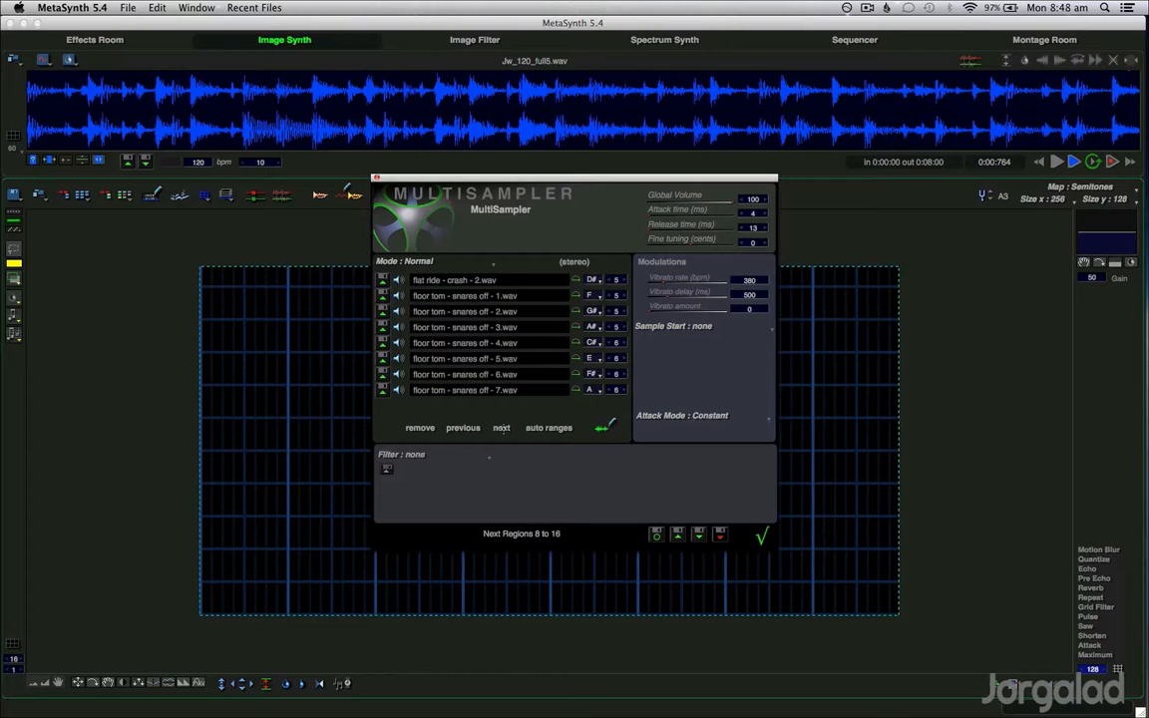
pyautogui.click(502, 427)
pyautogui.click(501, 428)
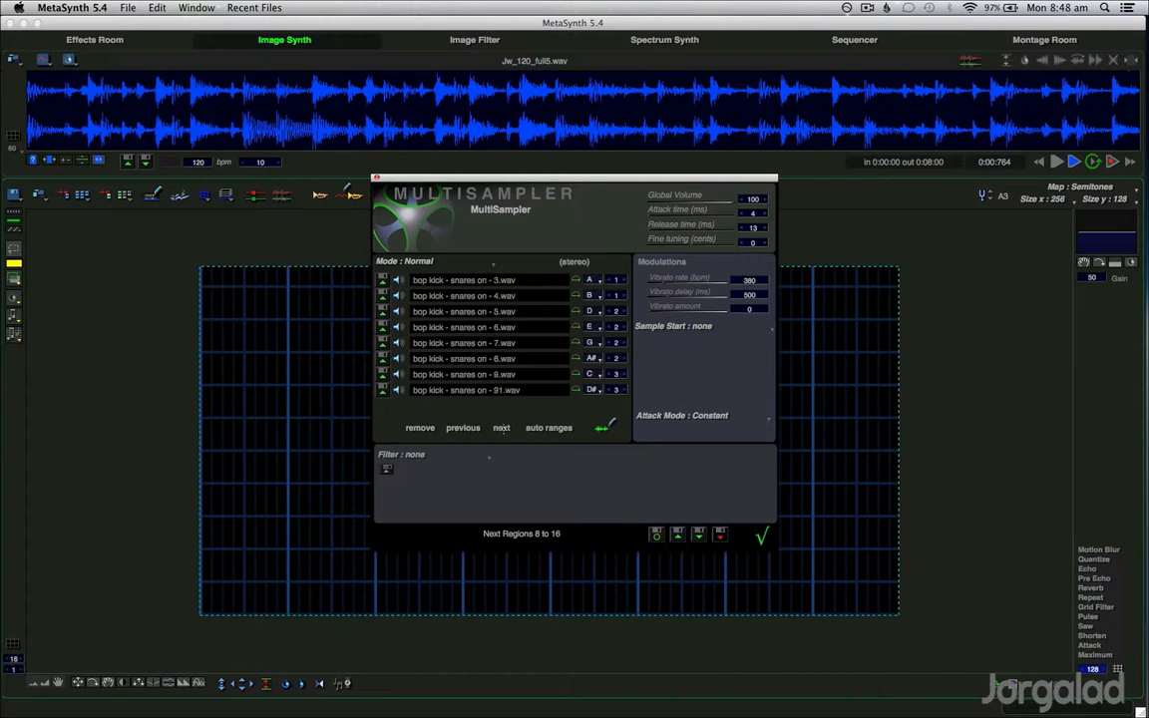
pyautogui.click(502, 428)
pyautogui.click(501, 428)
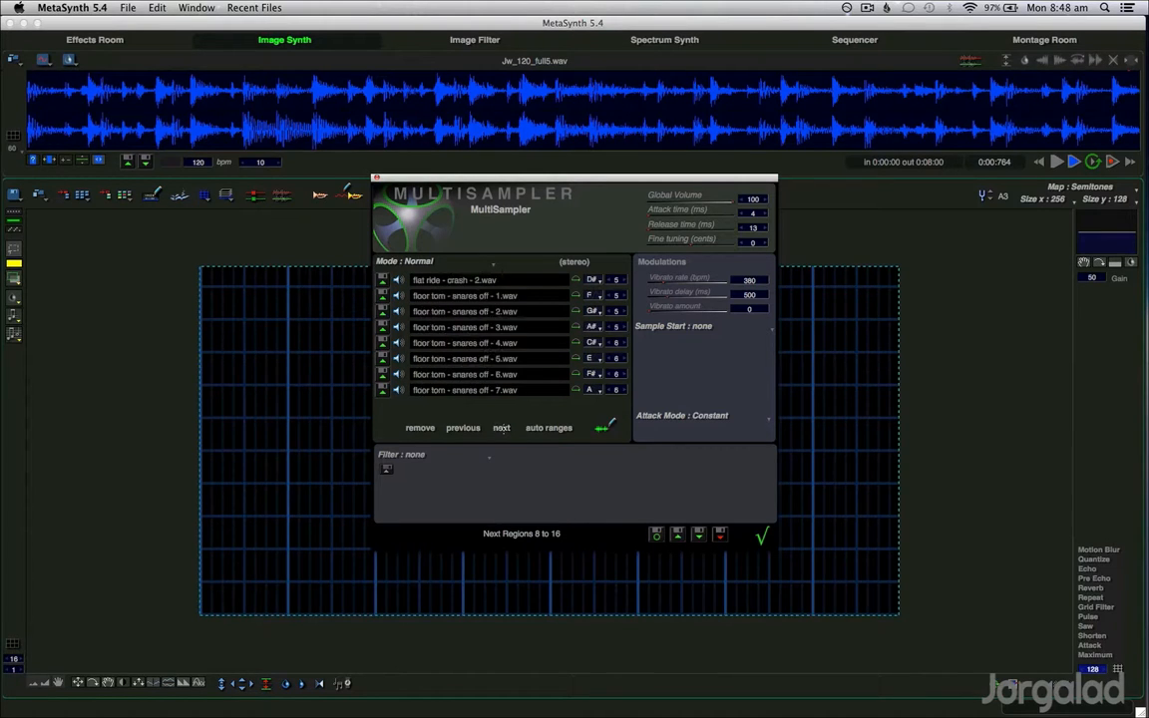
pyautogui.click(761, 537)
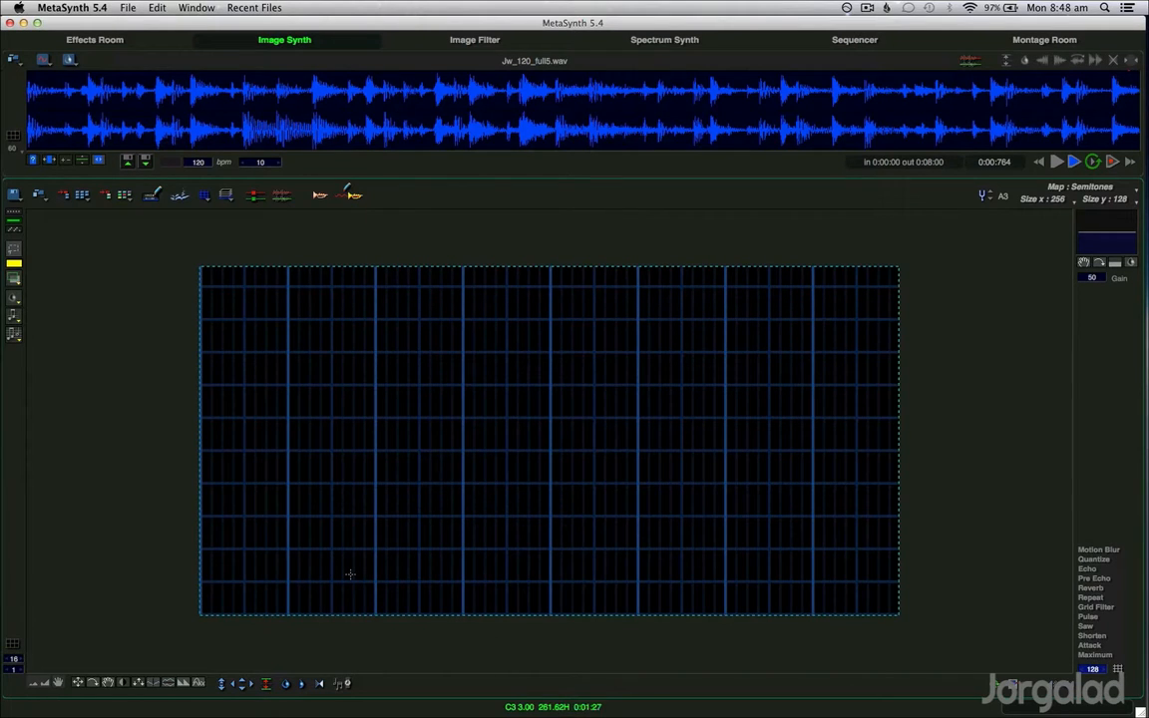
# Audition the drum MultiSampler across the empty canvas and analyze the loop's spectrum into the image
pyautogui.moveTo(320, 603); pyautogui.dragTo(286, 605)
pyautogui.moveTo(285, 606); pyautogui.dragTo(304, 318)
pyautogui.click(180, 196)
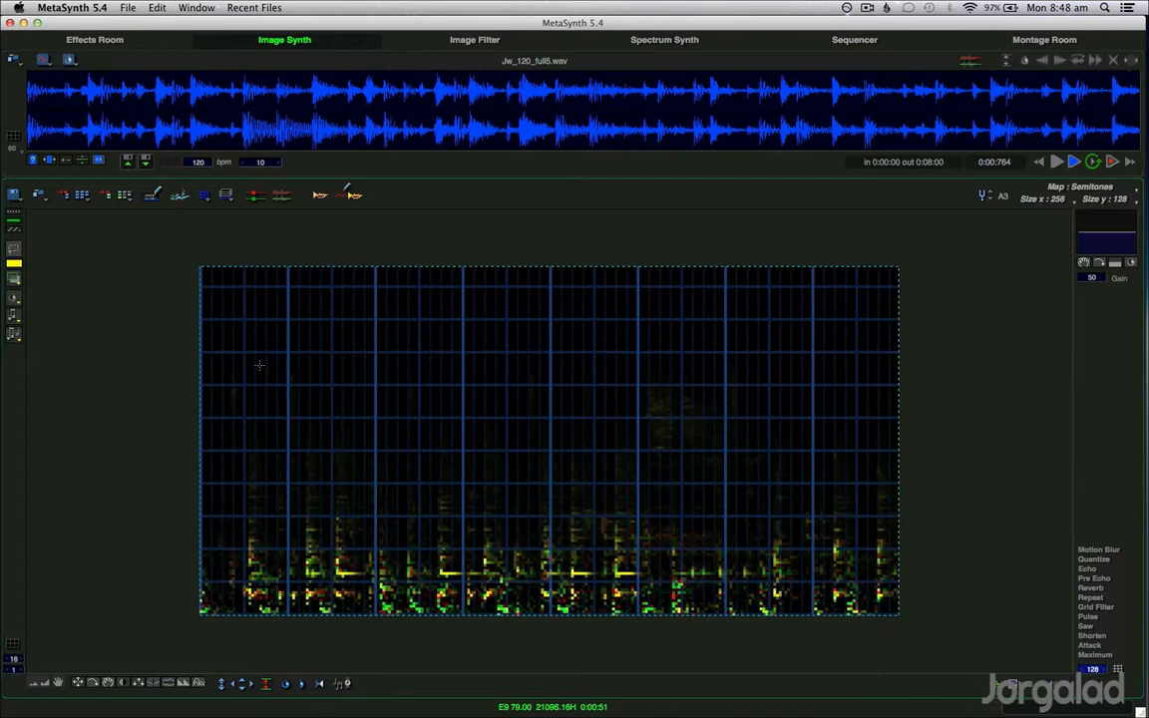
pyautogui.press('XF86AudioRaiseVolume')
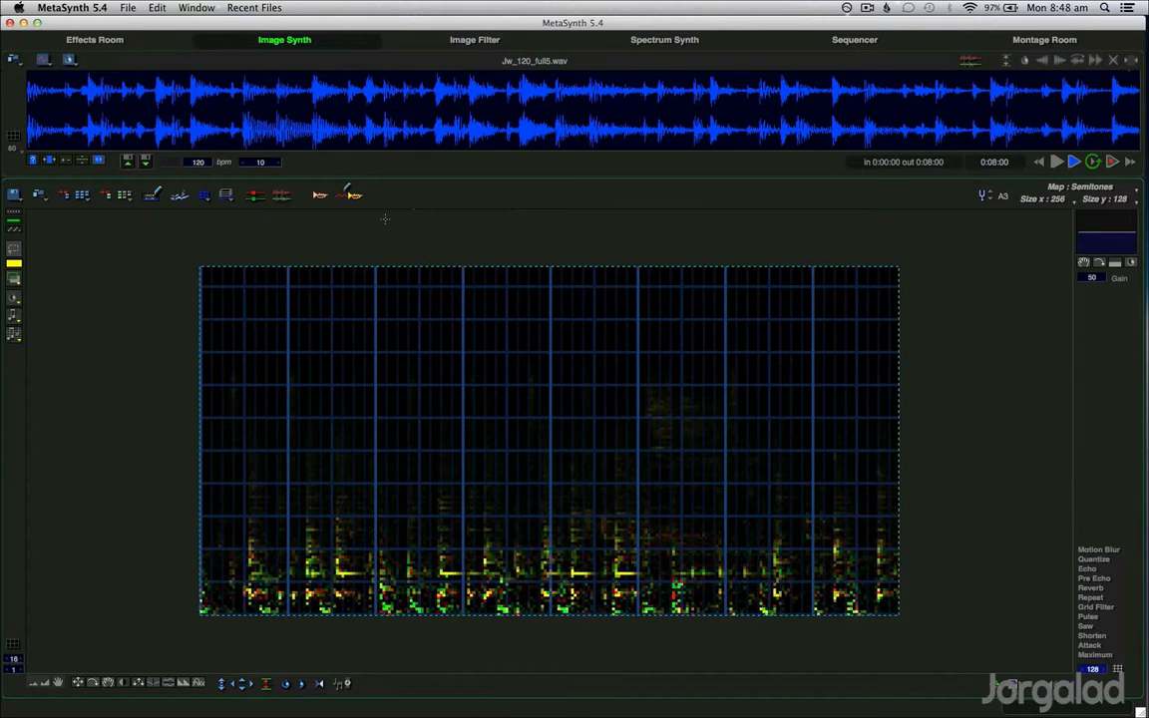
# Add a Reverb filter to the MultiSampler and reduce its dry/wet mix
pyautogui.click(351, 194)
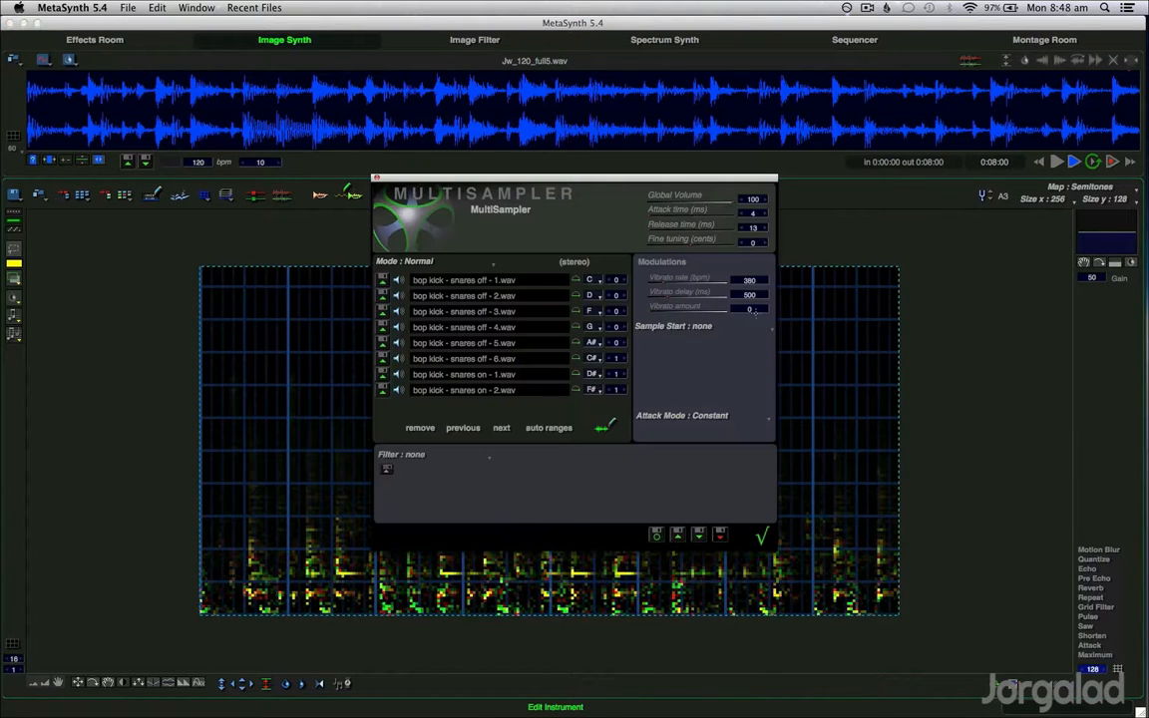
pyautogui.click(474, 480)
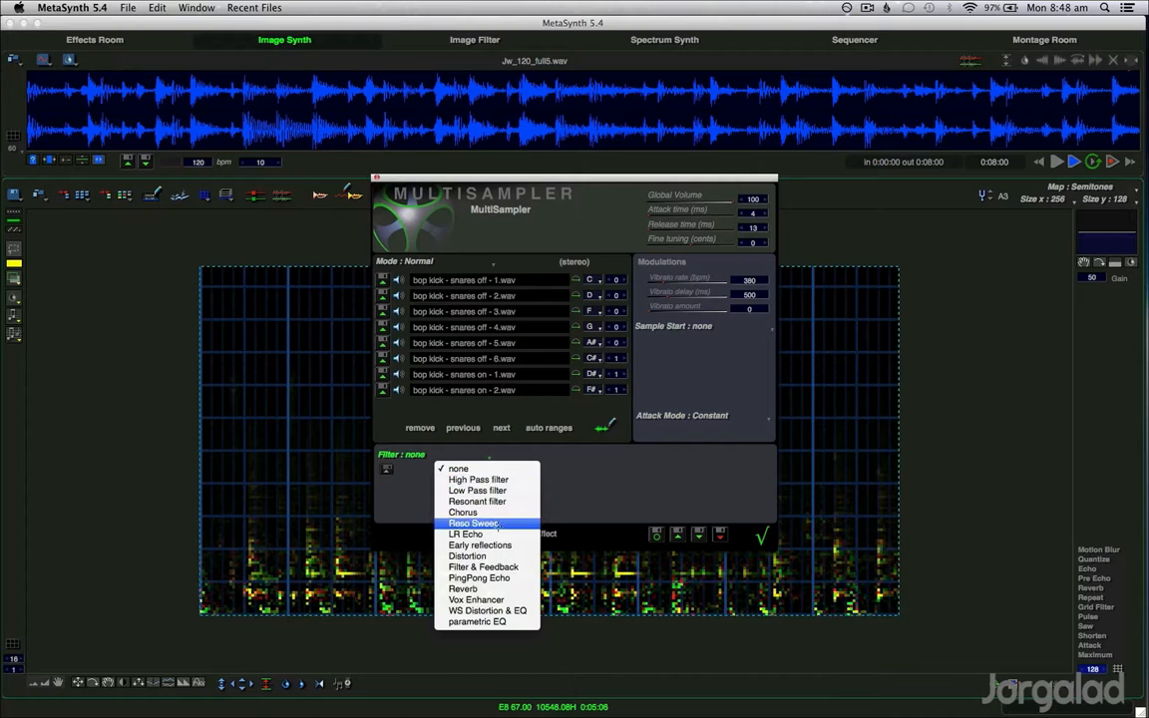
pyautogui.click(501, 589)
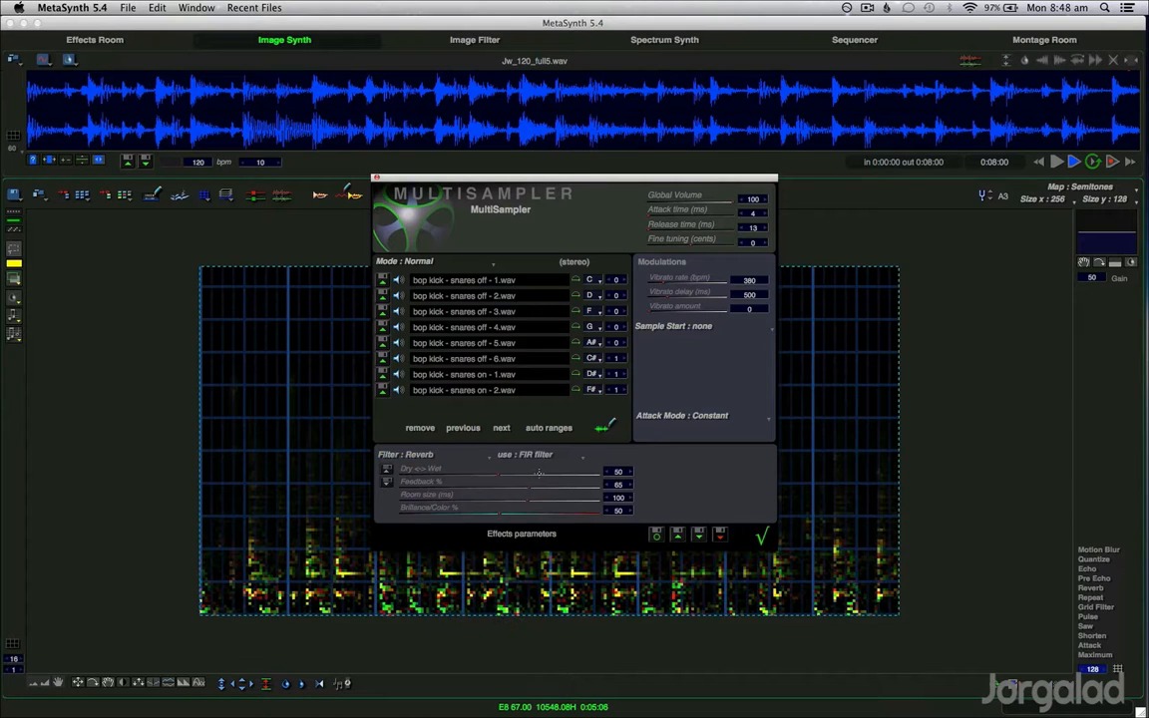
pyautogui.moveTo(506, 469); pyautogui.dragTo(437, 478)
pyautogui.click(764, 537)
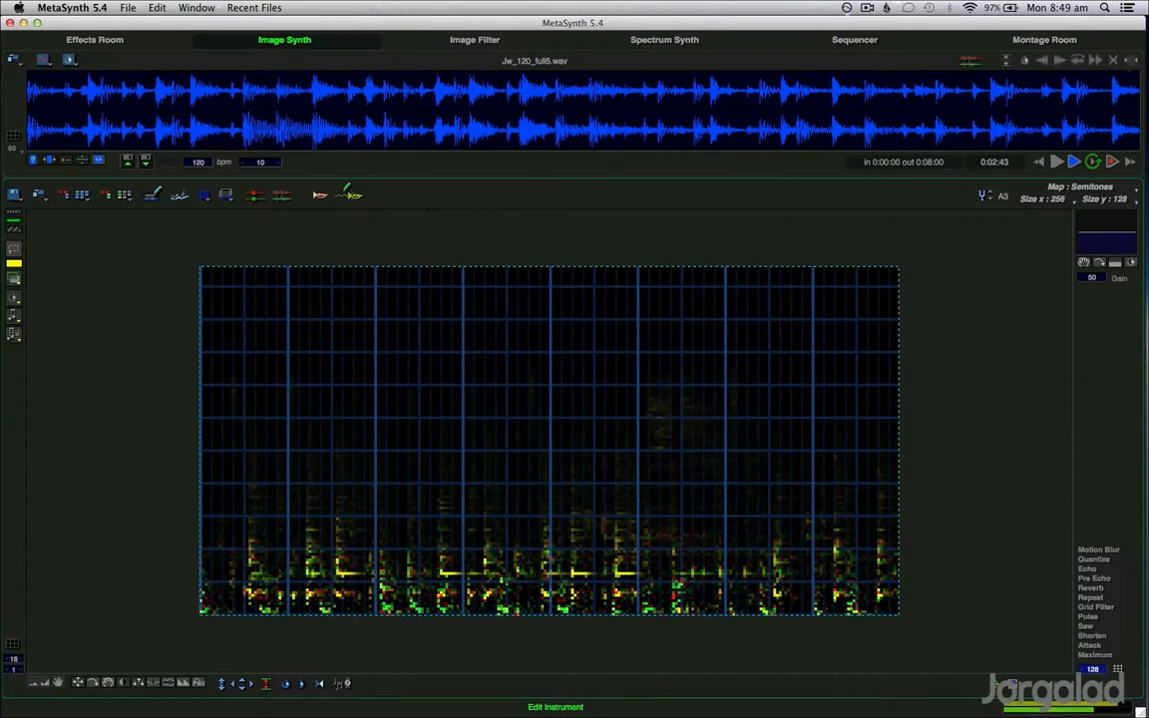
# Set the MultiSampler's reverb to a dry/wet mix of 42 and a feedback of 44%, and close the instrument editor
pyautogui.click(351, 194)
pyautogui.click(489, 485)
pyautogui.click(490, 472)
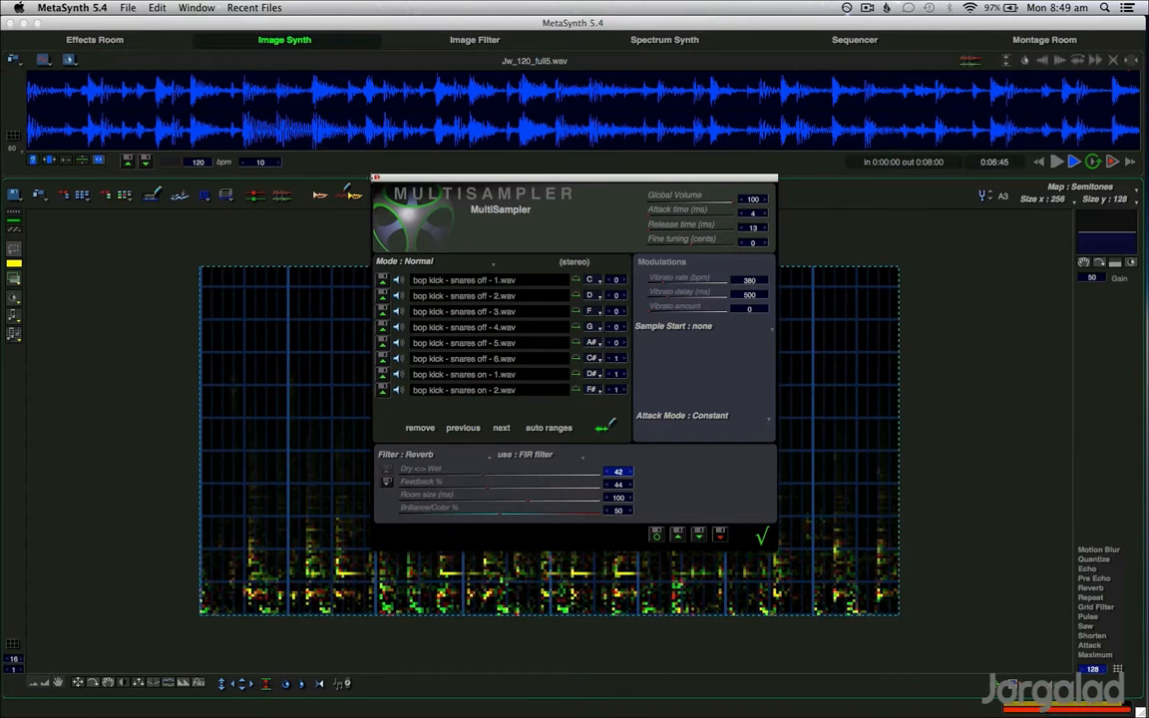
pyautogui.click(377, 176)
pyautogui.click(166, 358)
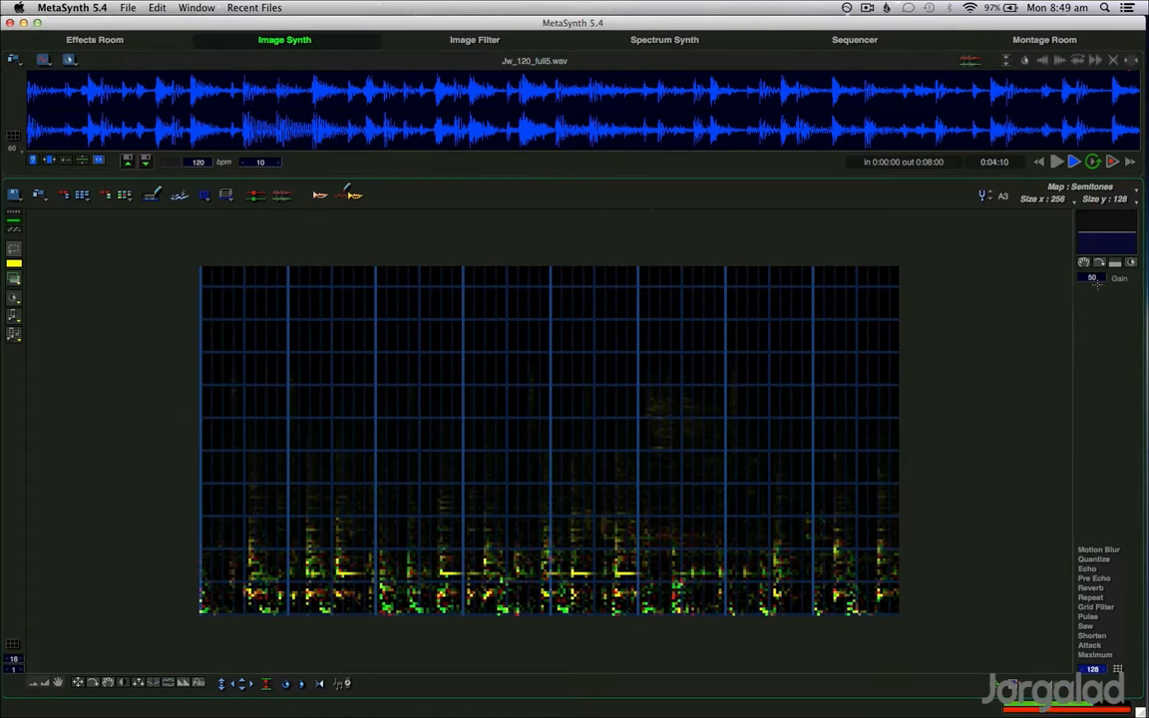
# Lower the gain to 39.5 and fit the image to the Minor Natural 2122212 scale
pyautogui.moveTo(1097, 285); pyautogui.dragTo(1104, 347)
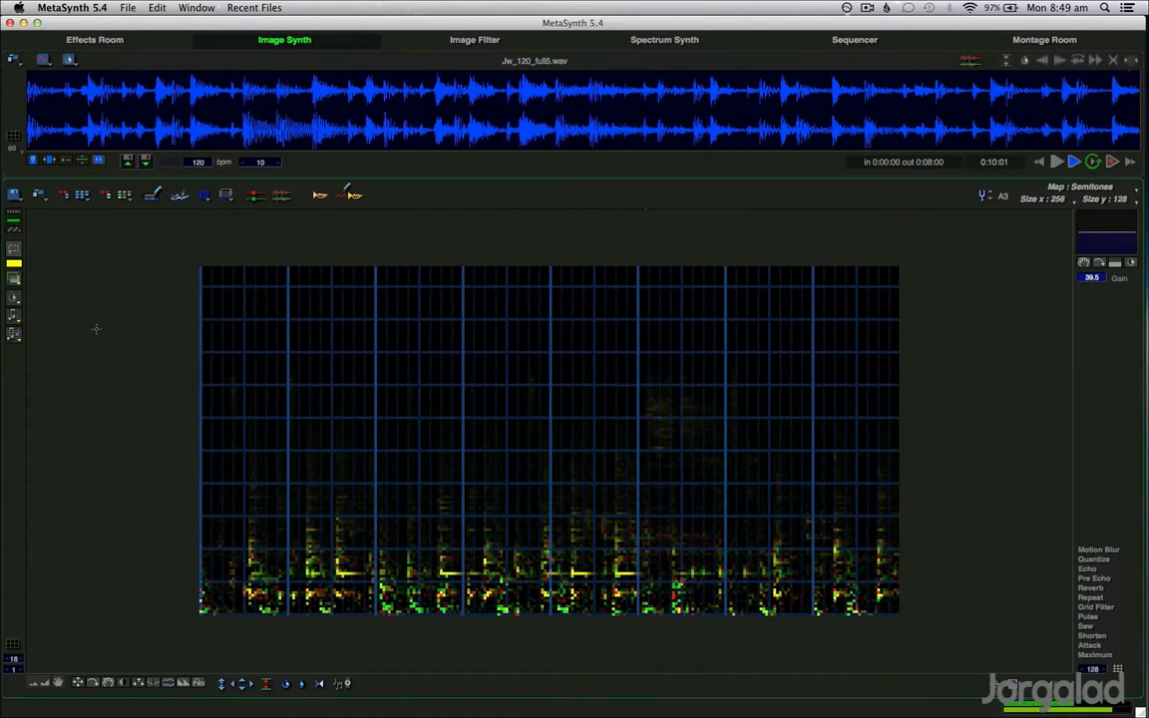
pyautogui.click(13, 332)
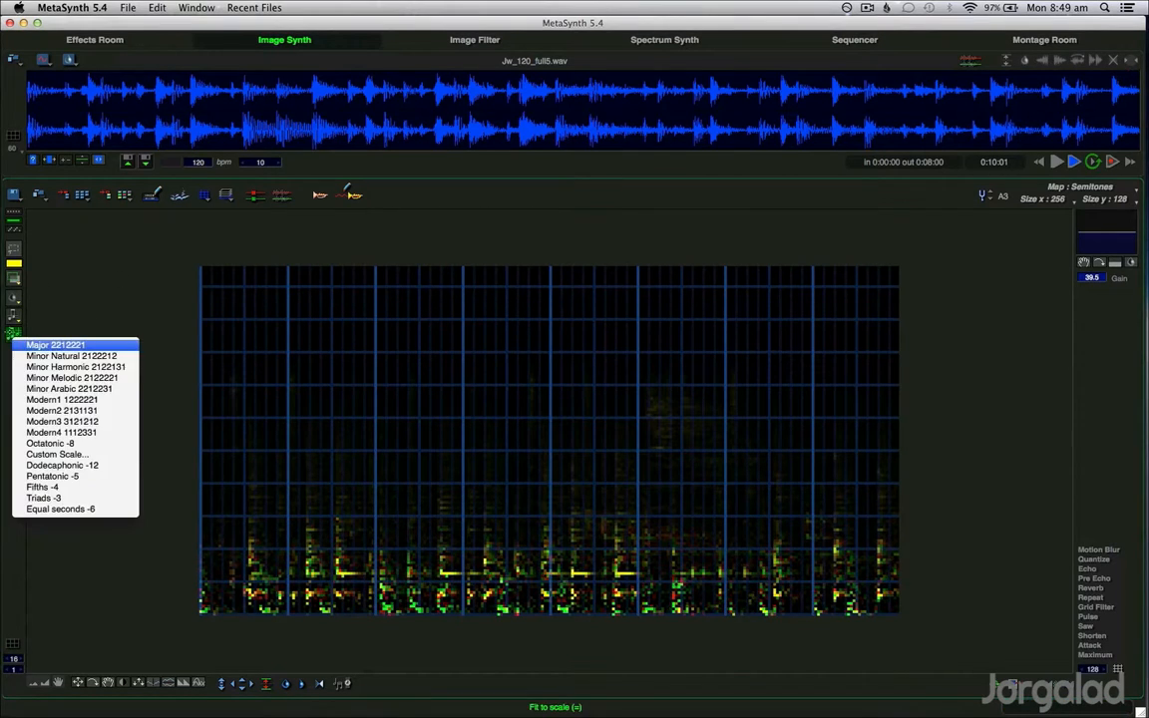
pyautogui.click(117, 356)
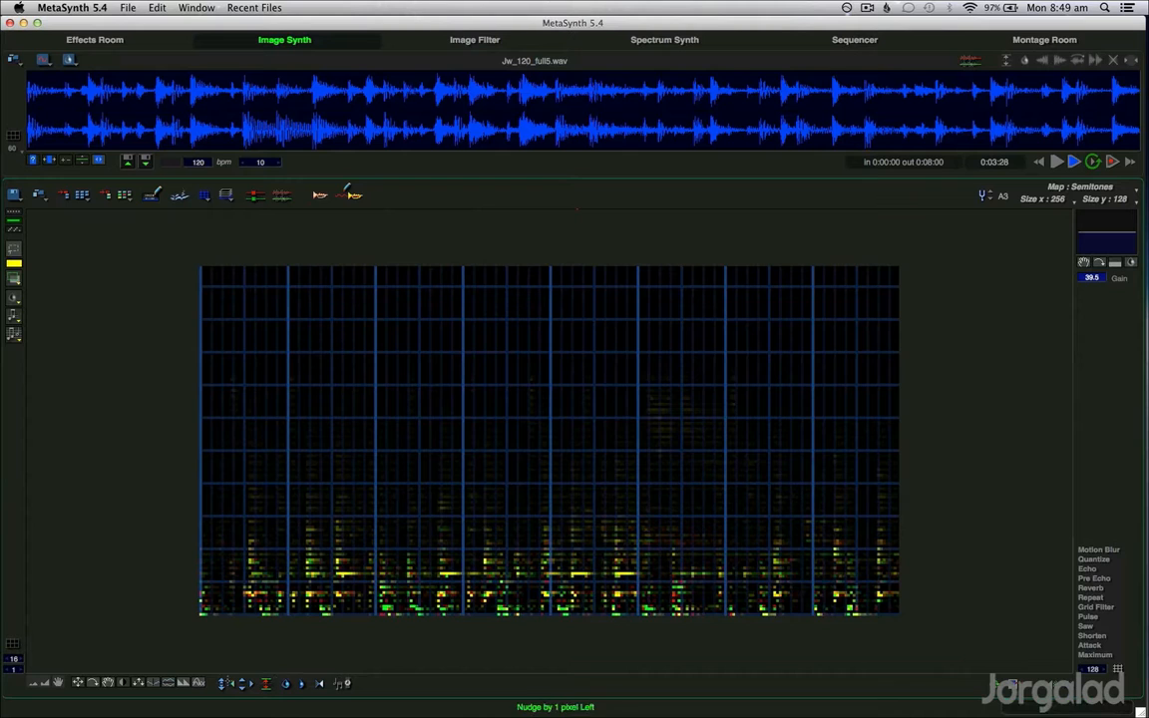
# Transpose the scale-fitted image up three octaves, one at a time, while previewing it
pyautogui.click(222, 680)
pyautogui.press('space')
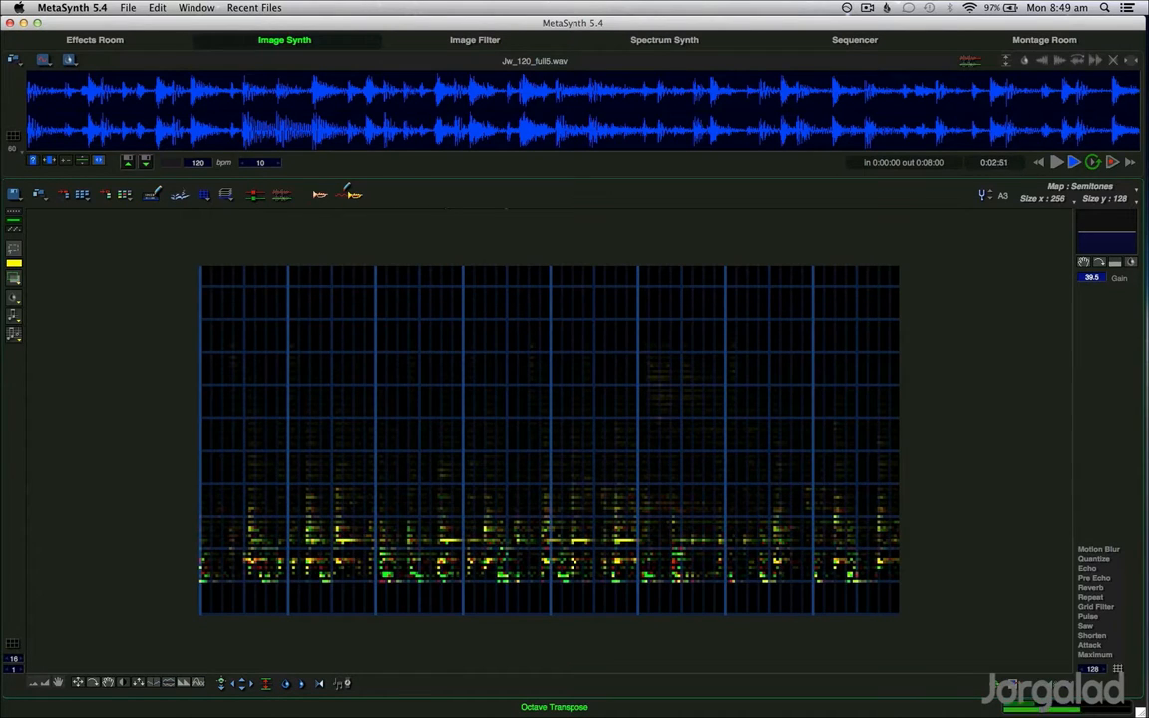
pyautogui.click(222, 680)
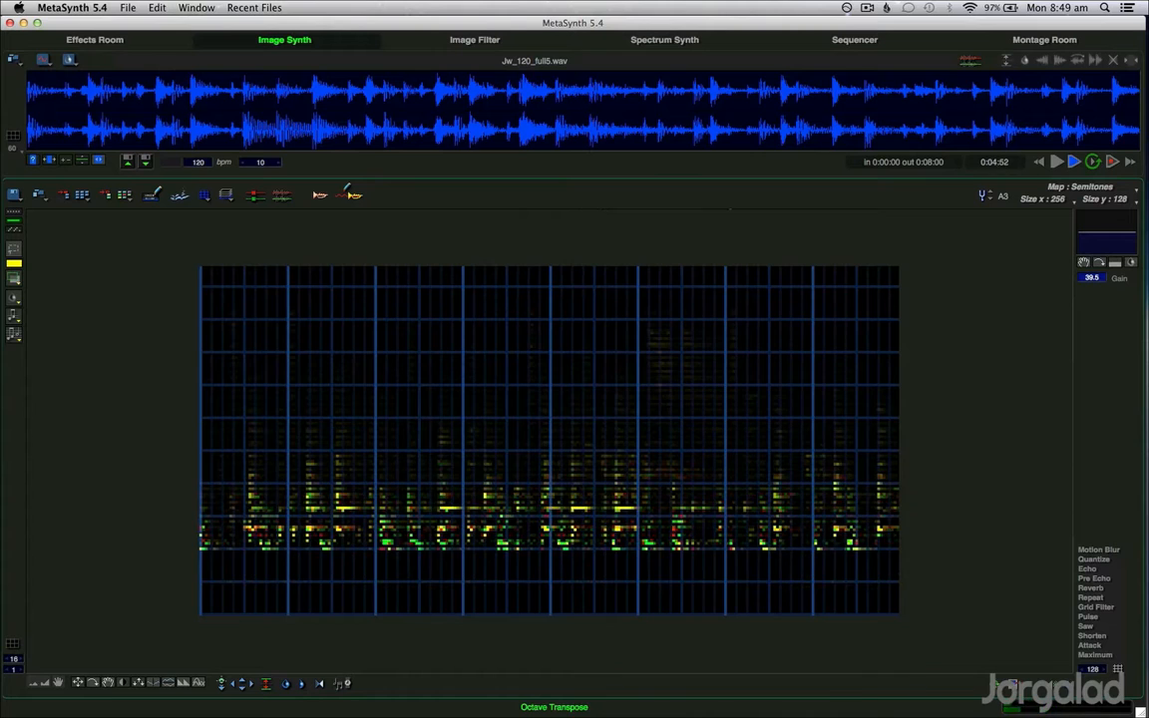
pyautogui.click(222, 681)
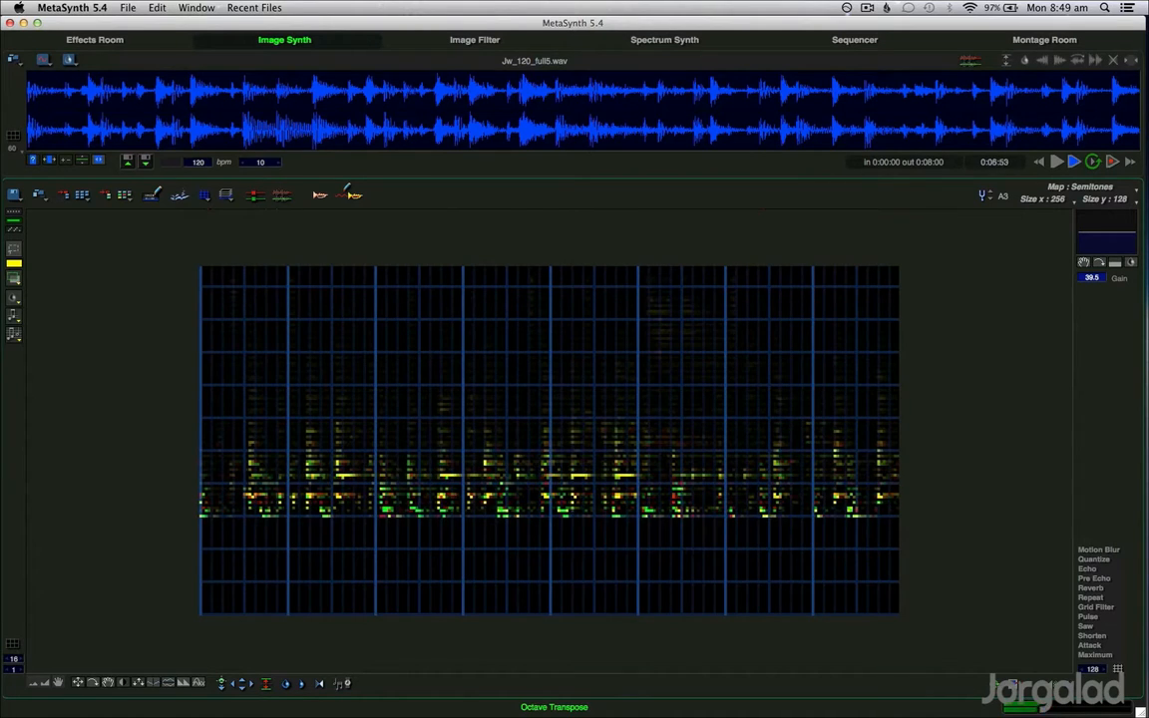
# Transpose the image down an octave, apply the Grid Filter to it and lower it one more octave
pyautogui.click(221, 684)
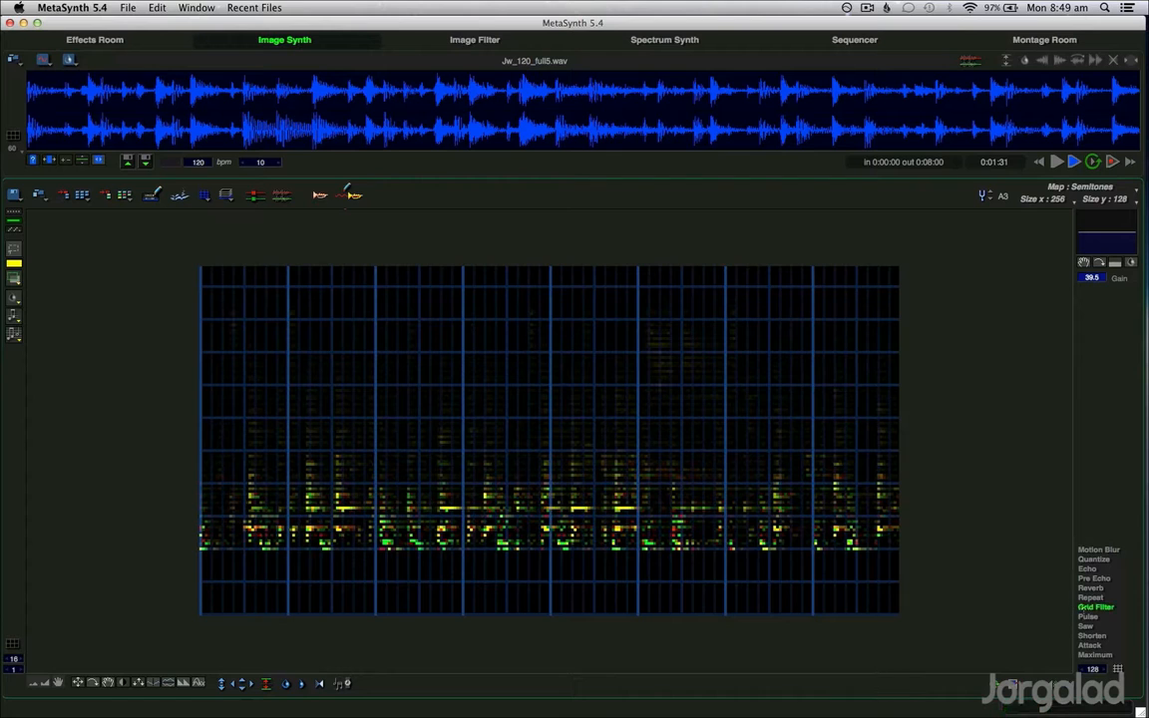
pyautogui.click(1087, 607)
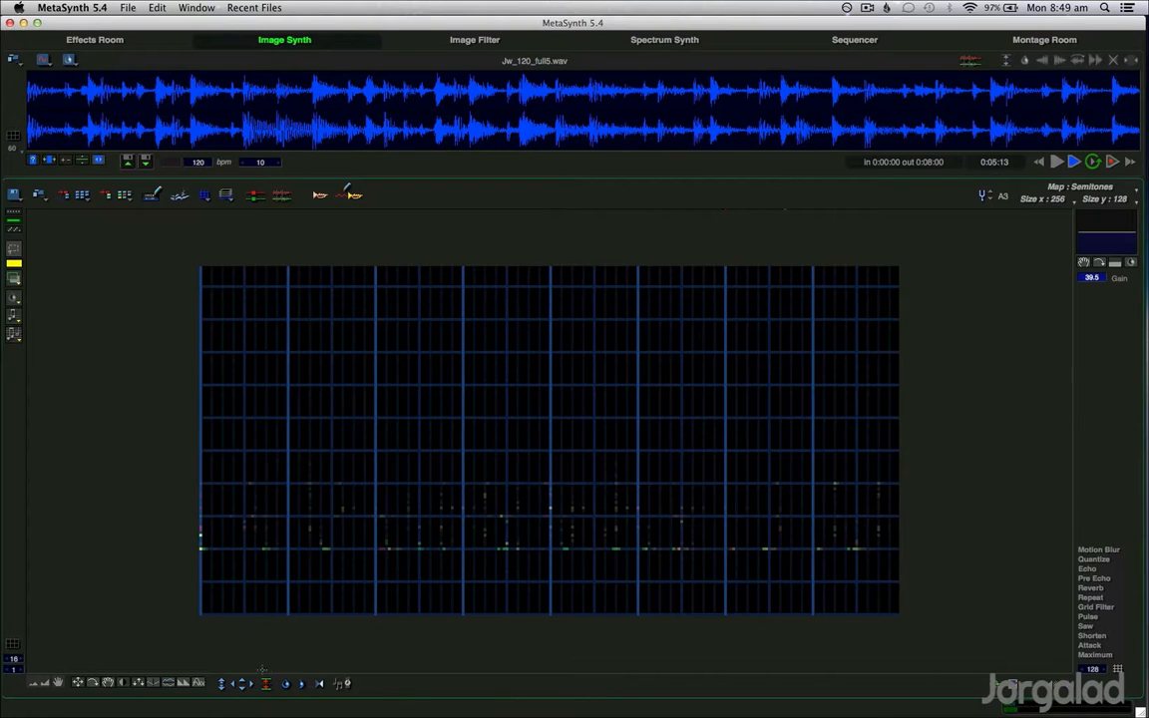
pyautogui.click(221, 686)
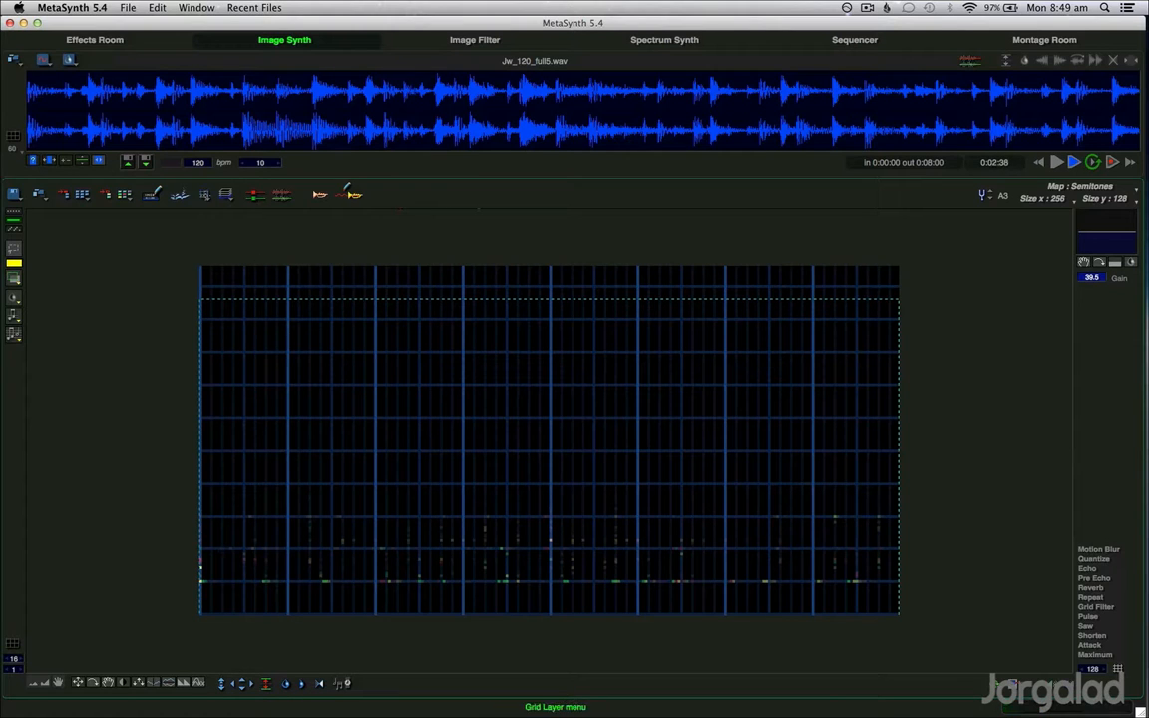
# Add a new layer and paint a fading horizontal note at E4 across most of the first main grid division
pyautogui.click(226, 195)
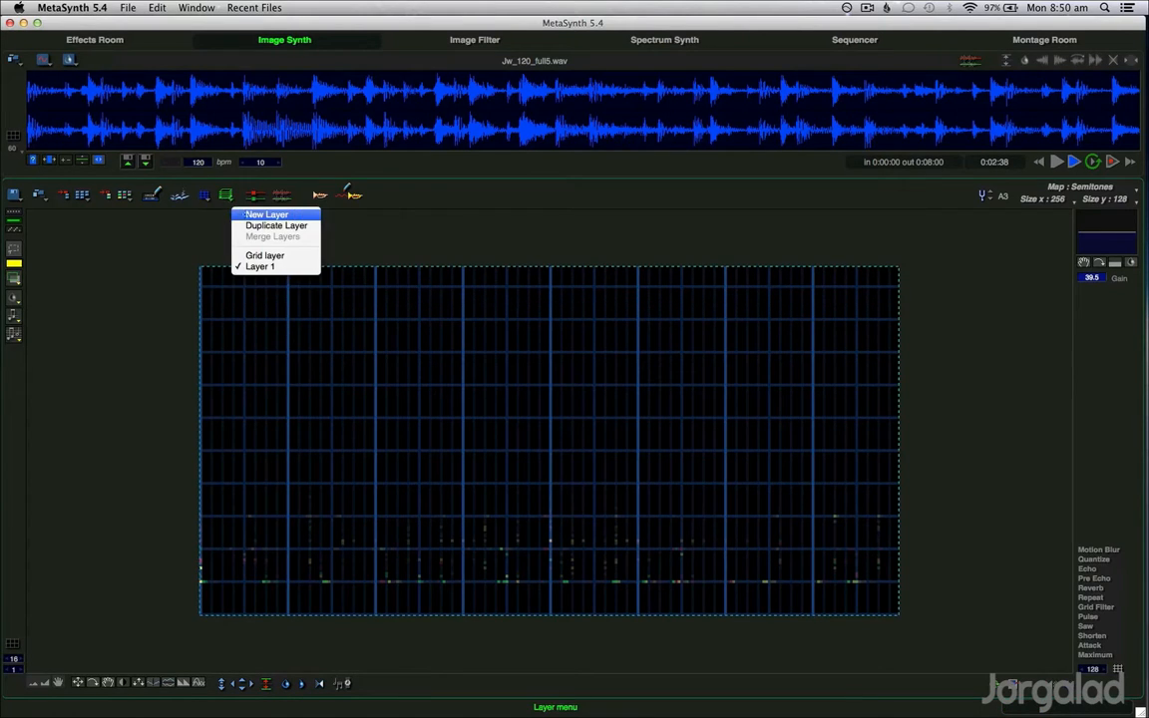
pyautogui.click(267, 214)
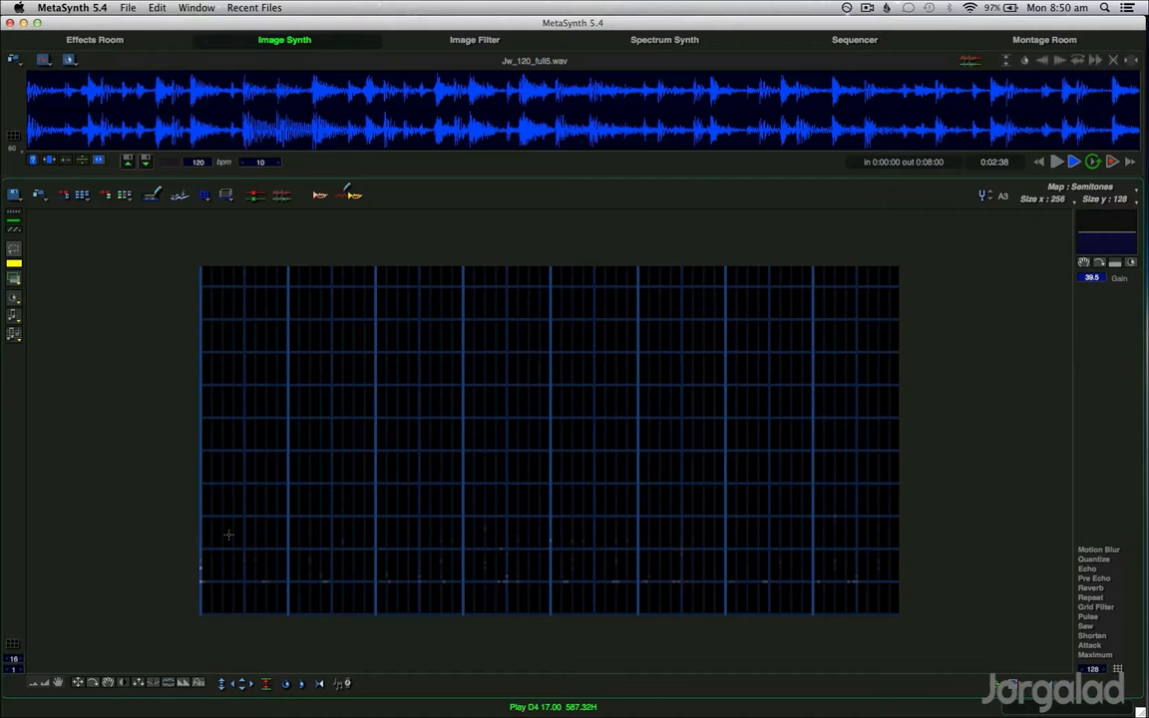
pyautogui.click(14, 249)
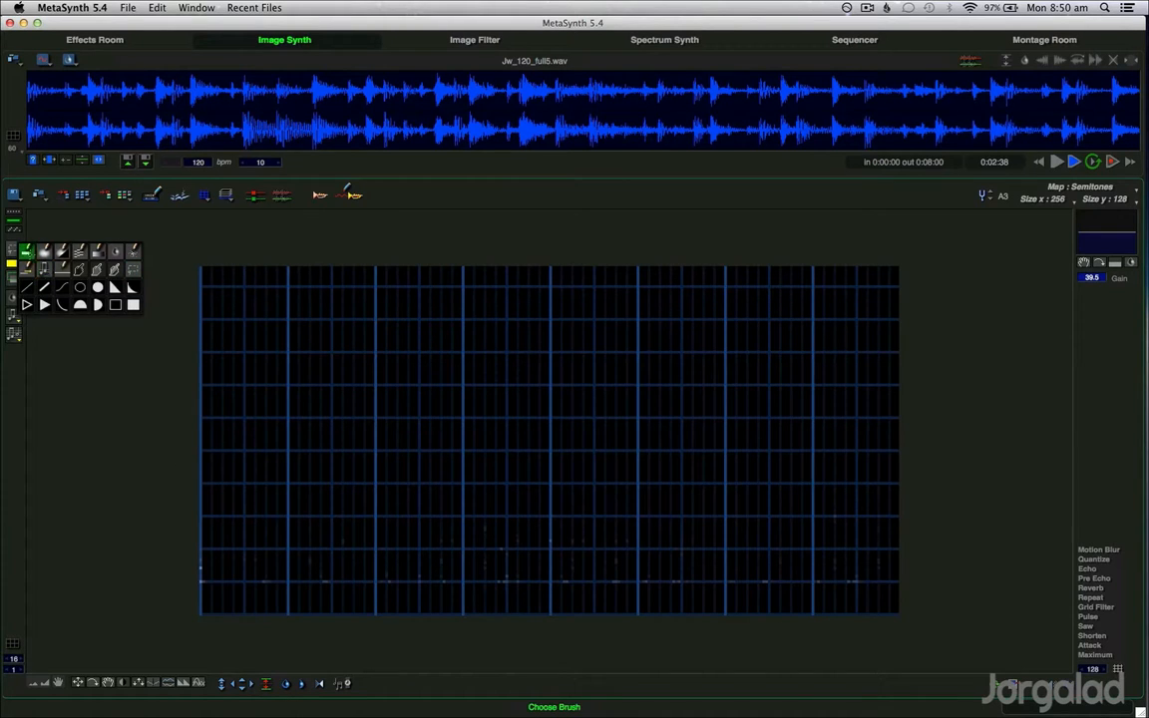
pyautogui.click(97, 251)
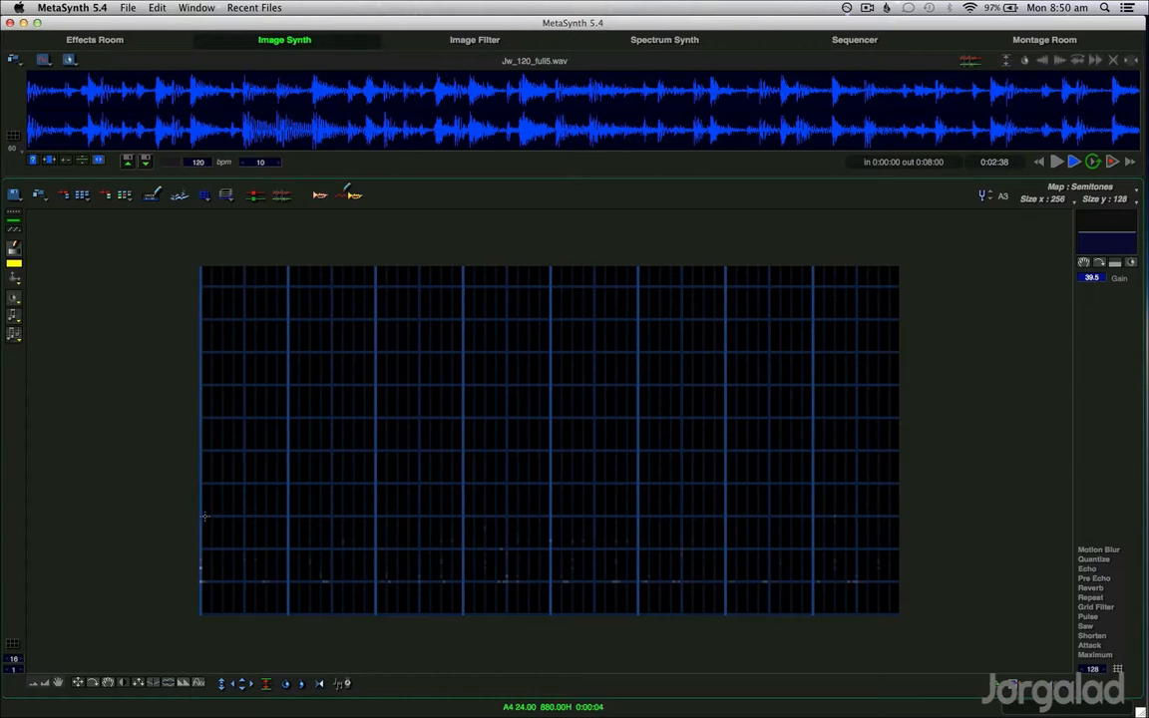
pyautogui.moveTo(201, 529); pyautogui.dragTo(281, 529)
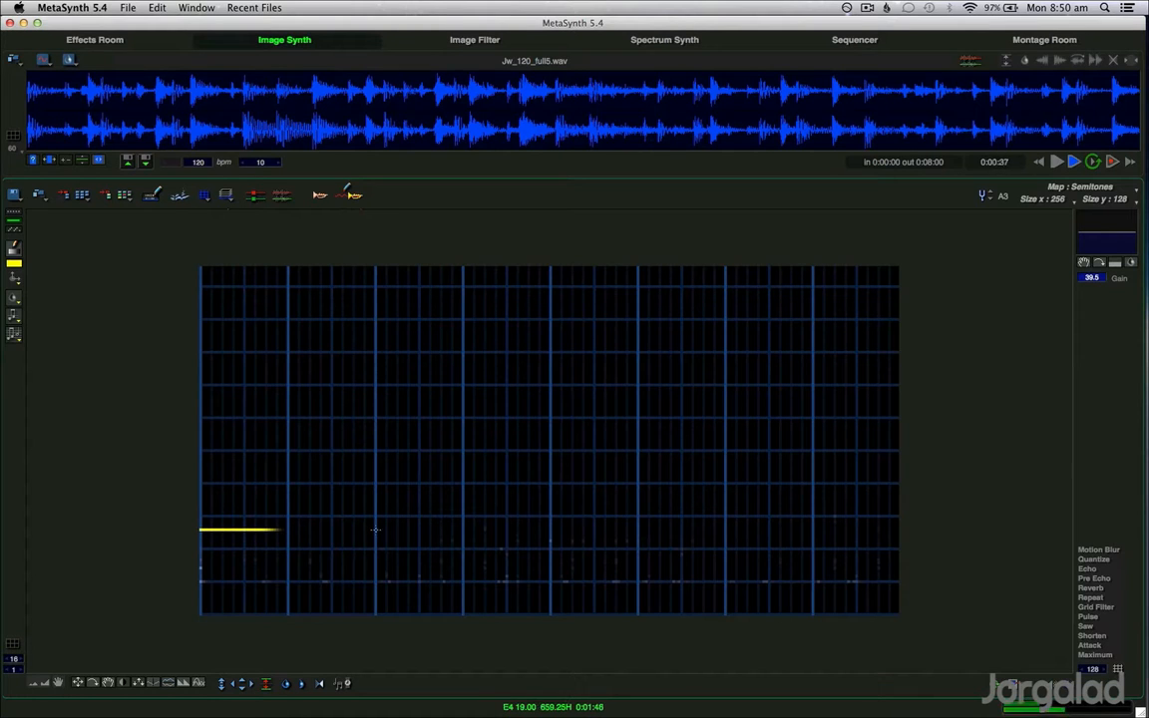
# Try a longer second E4 note starting at the third main grid division and undo it
pyautogui.moveTo(369, 530); pyautogui.dragTo(459, 529)
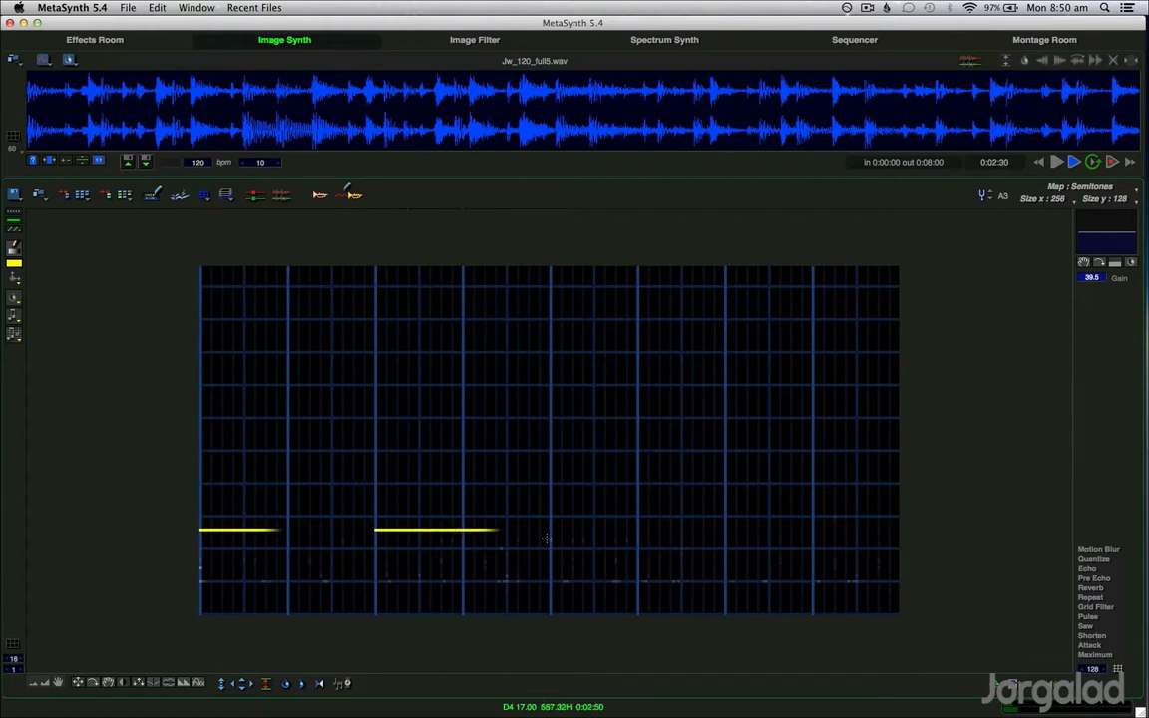
pyautogui.press('super+z')
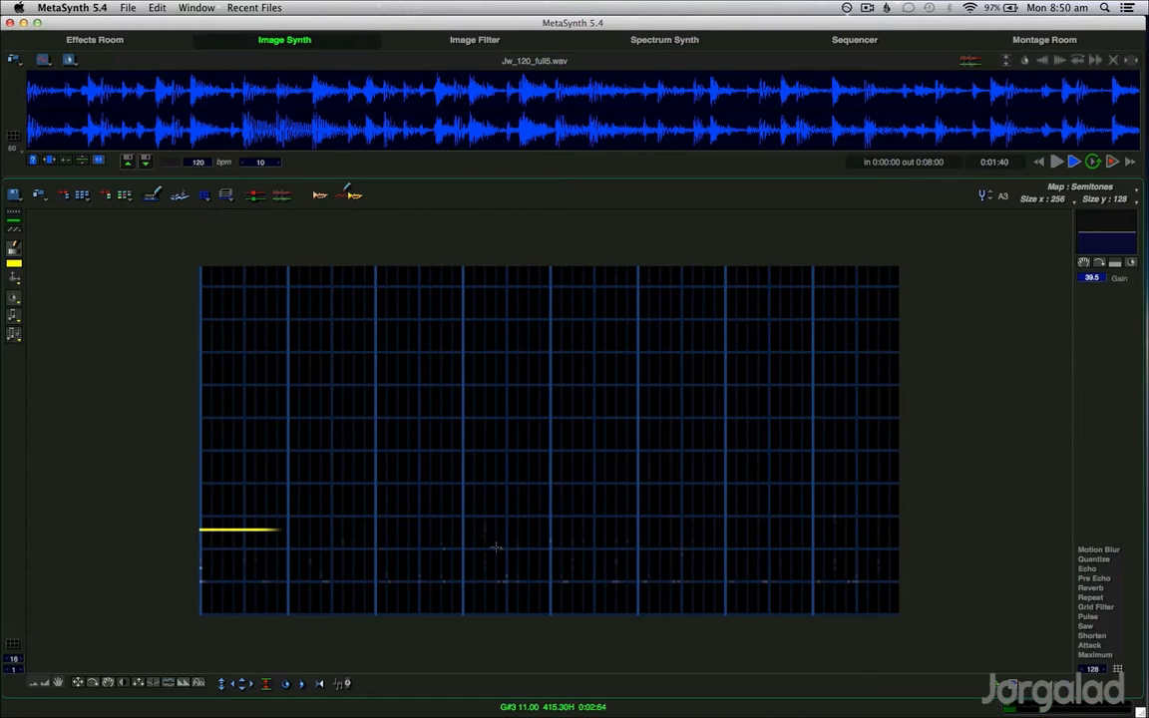
# Paint fading D#4 and E4 notes in the third and fourth main divisions, E4 in the sixth, and a longer lower note from the seventh
pyautogui.moveTo(380, 530); pyautogui.dragTo(458, 531)
pyautogui.press('super+z')
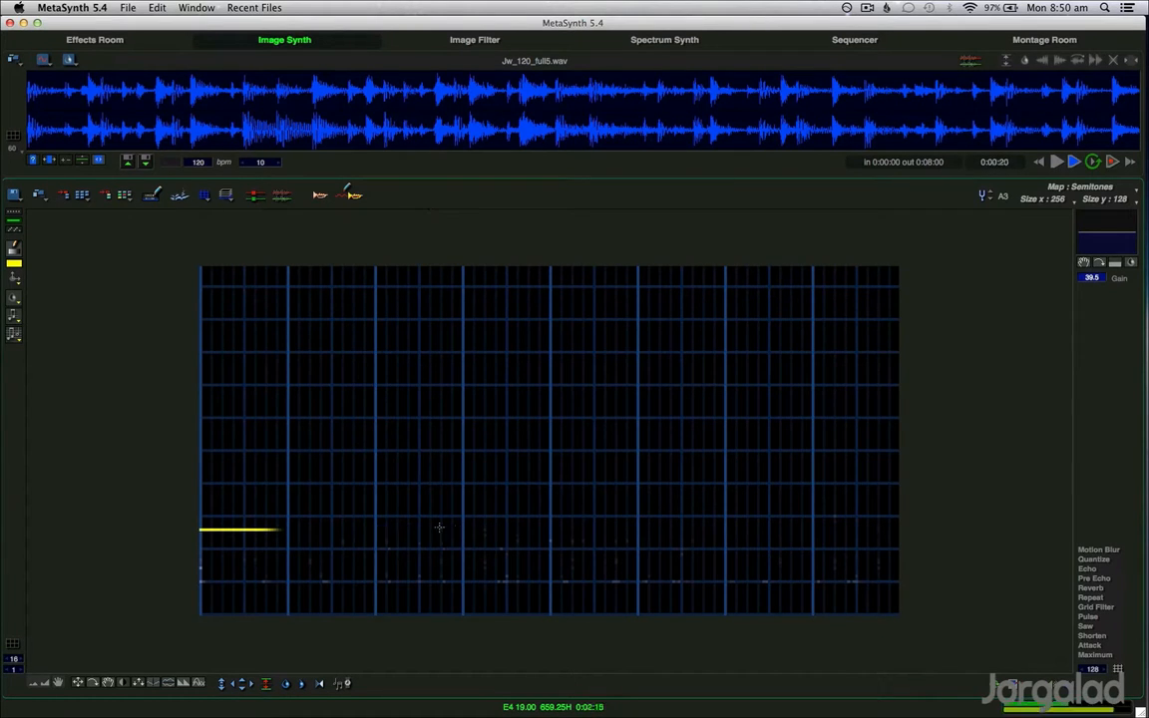
pyautogui.moveTo(380, 530); pyautogui.dragTo(529, 528)
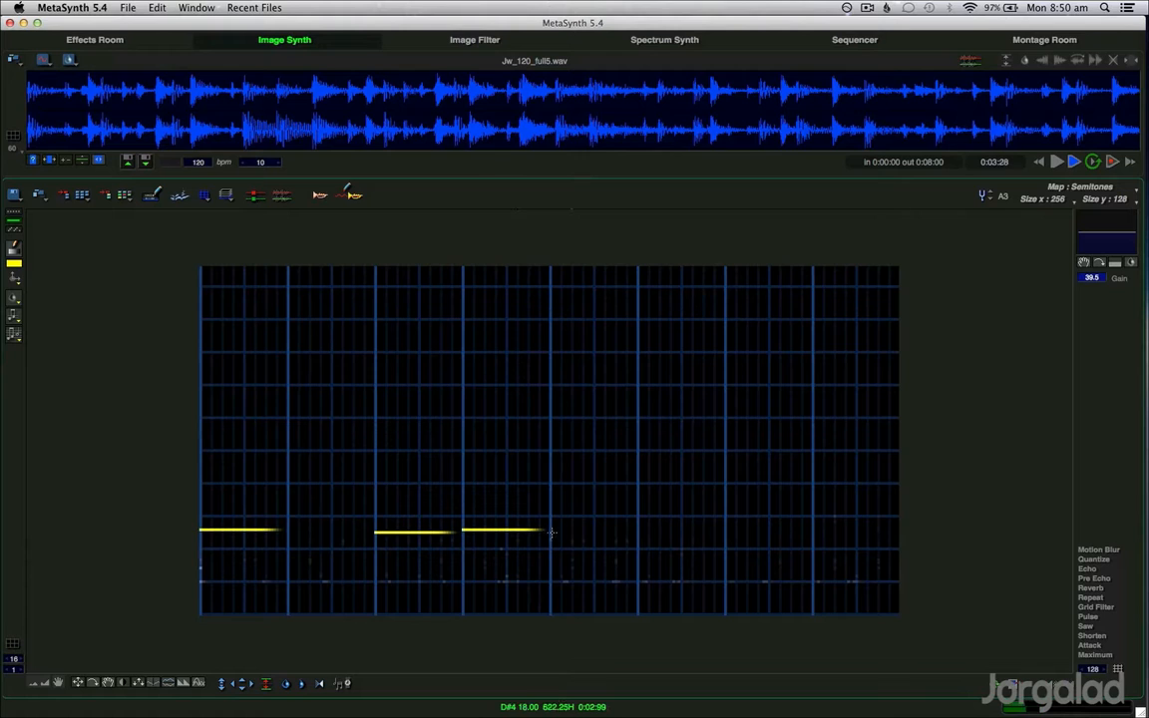
pyautogui.moveTo(636, 530); pyautogui.dragTo(842, 547)
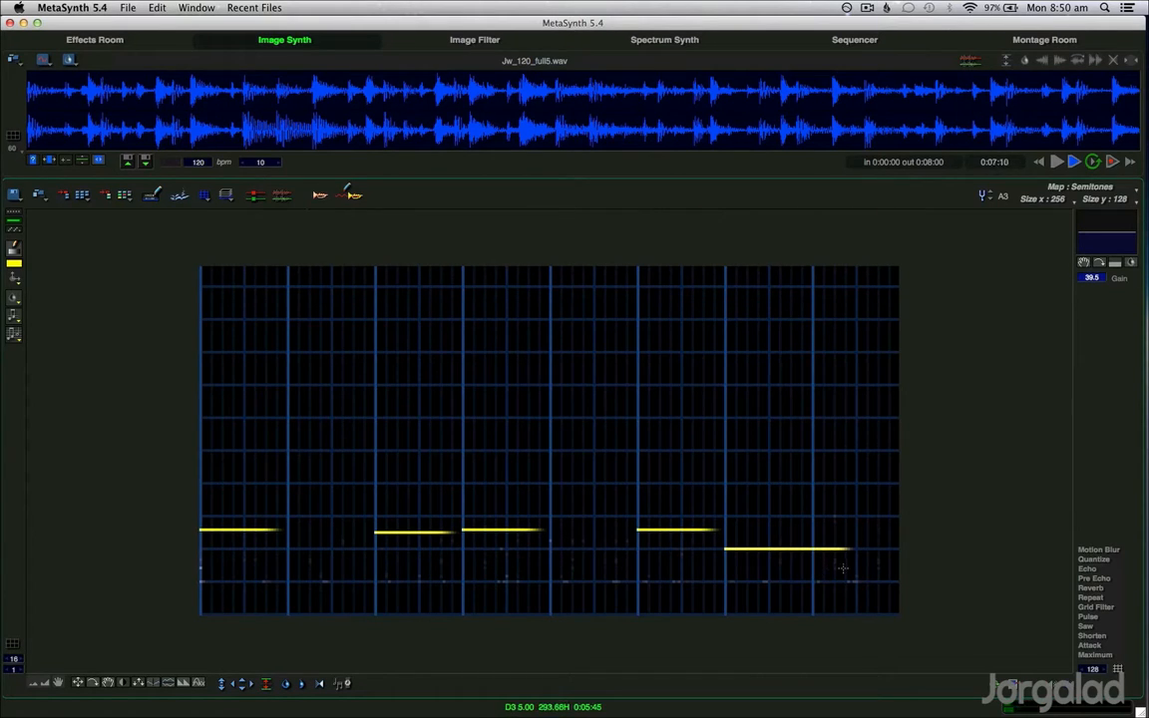
# Select the whole image and check the Image Synth's tempo and duration settings
pyautogui.press('super+a')
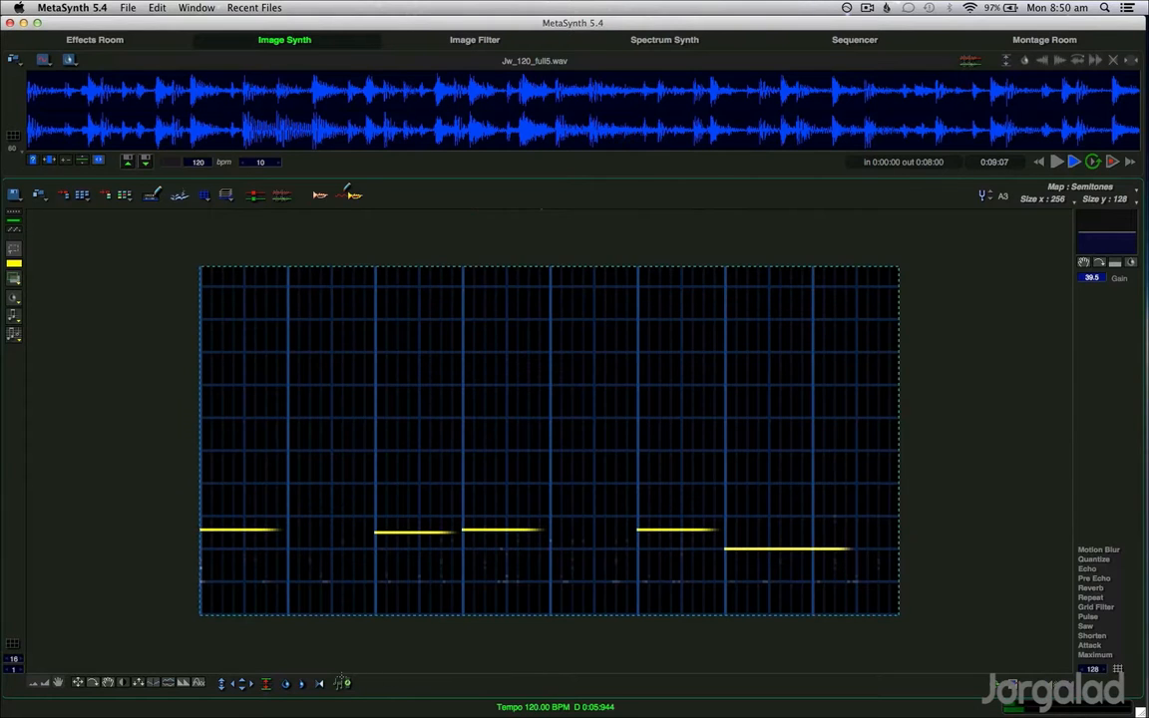
pyautogui.click(345, 684)
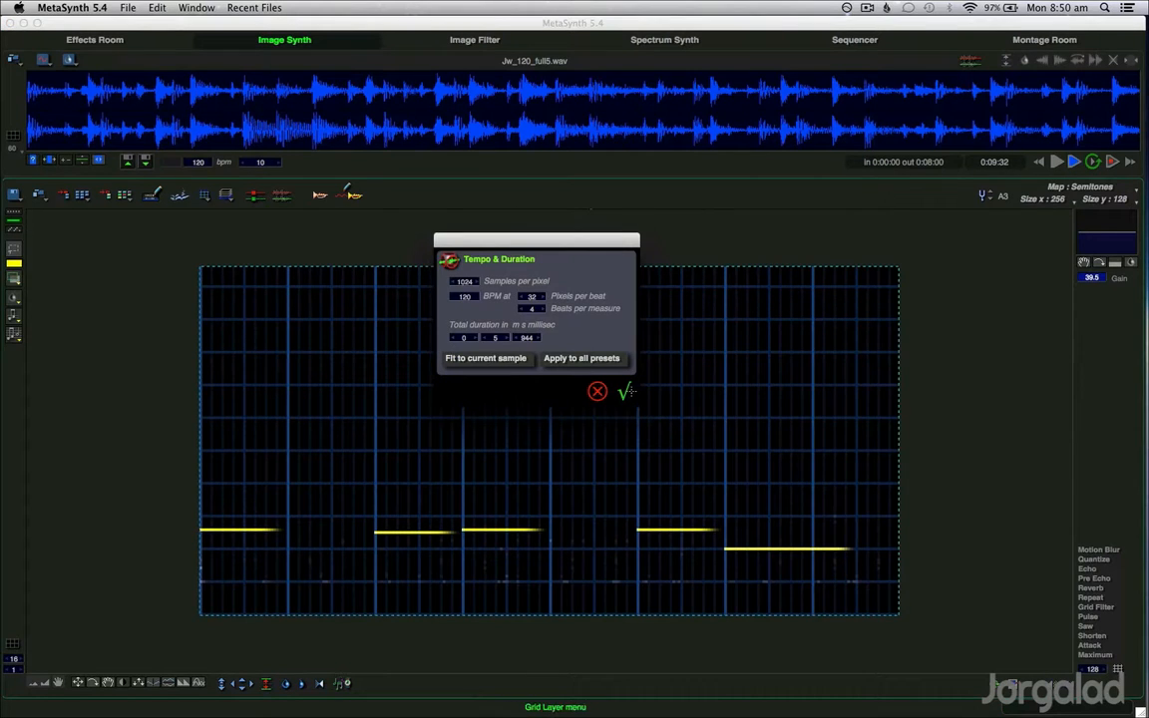
pyautogui.click(624, 392)
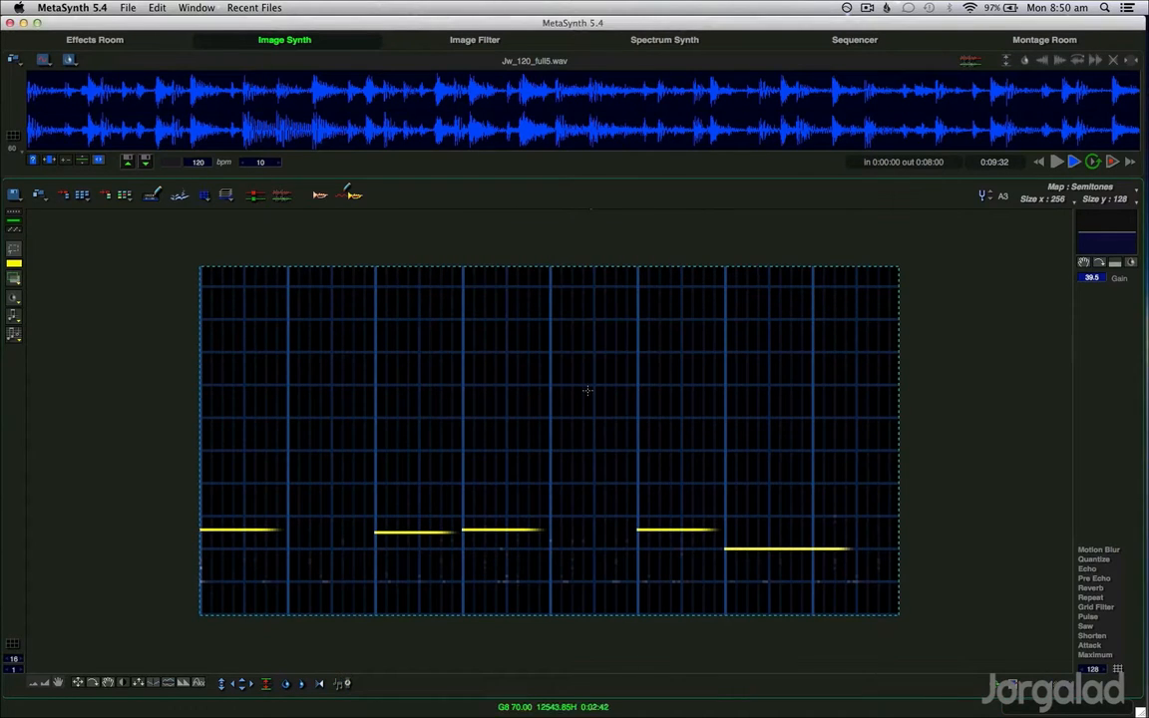
# Add a third layer, lower the tuning reference to A1 and choose a brush for painting fading notes
pyautogui.click(225, 195)
pyautogui.click(286, 211)
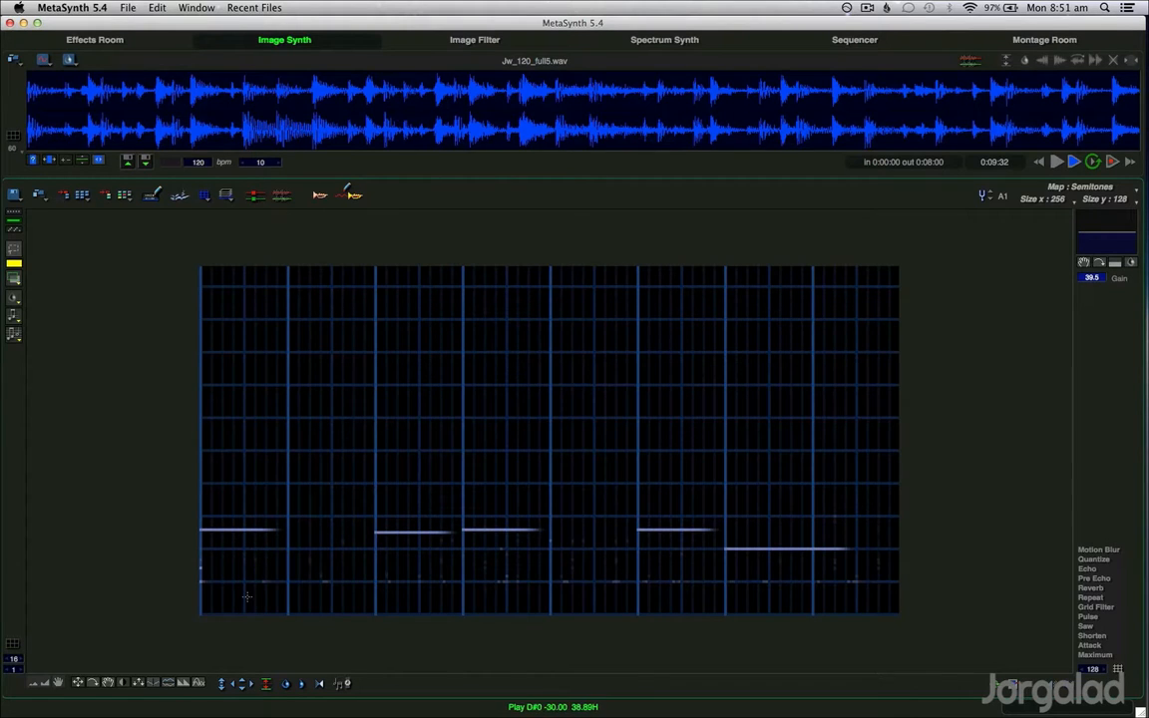
pyautogui.click(13, 249)
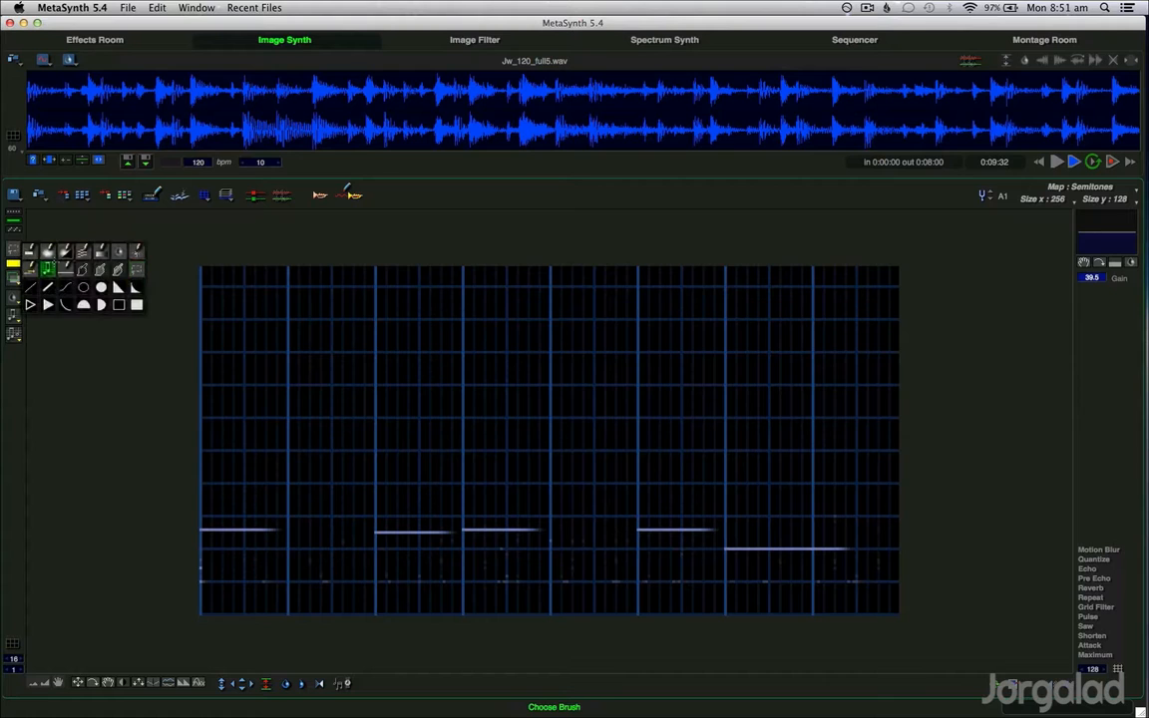
pyautogui.click(98, 259)
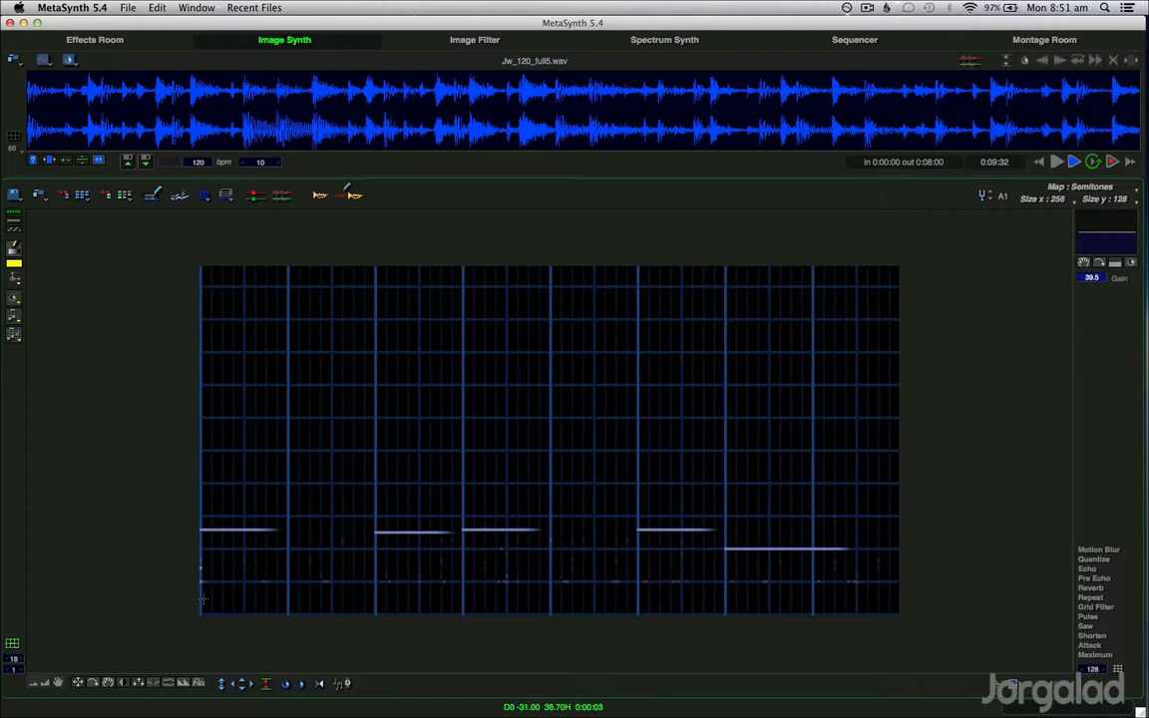
# Paint a row of short fading notes at D0, one at the start of each main grid division, with the tool grid at 32
pyautogui.moveTo(198, 595); pyautogui.dragTo(907, 595)
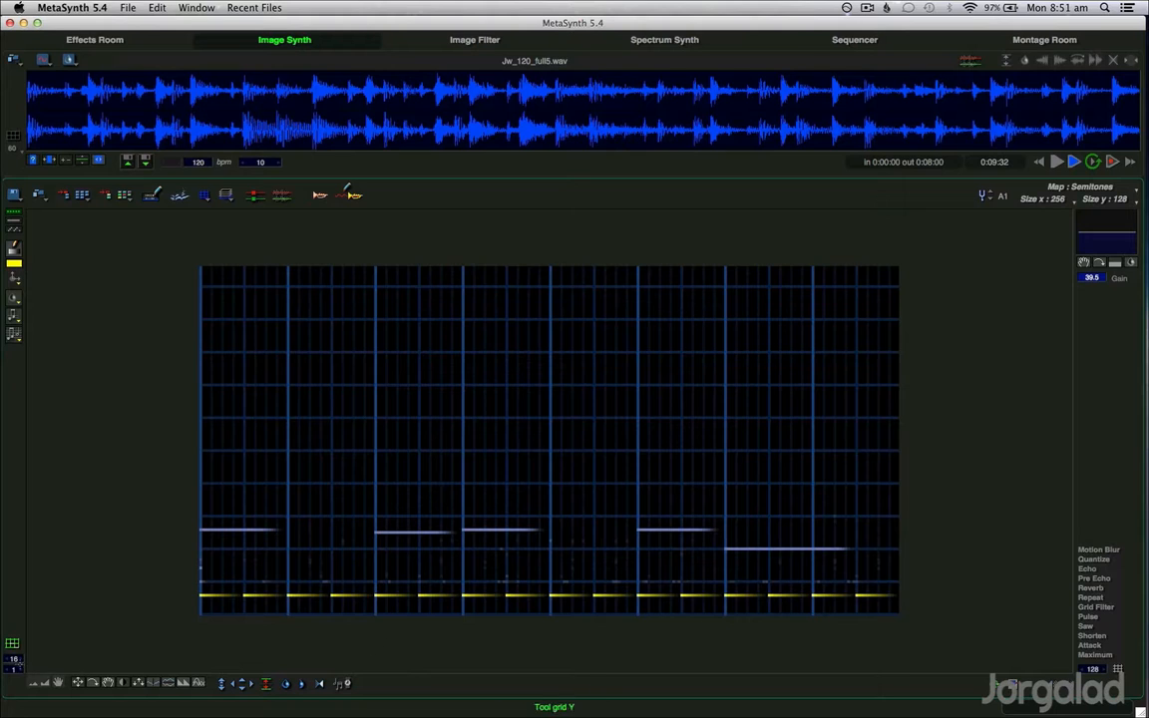
pyautogui.press('super+z')
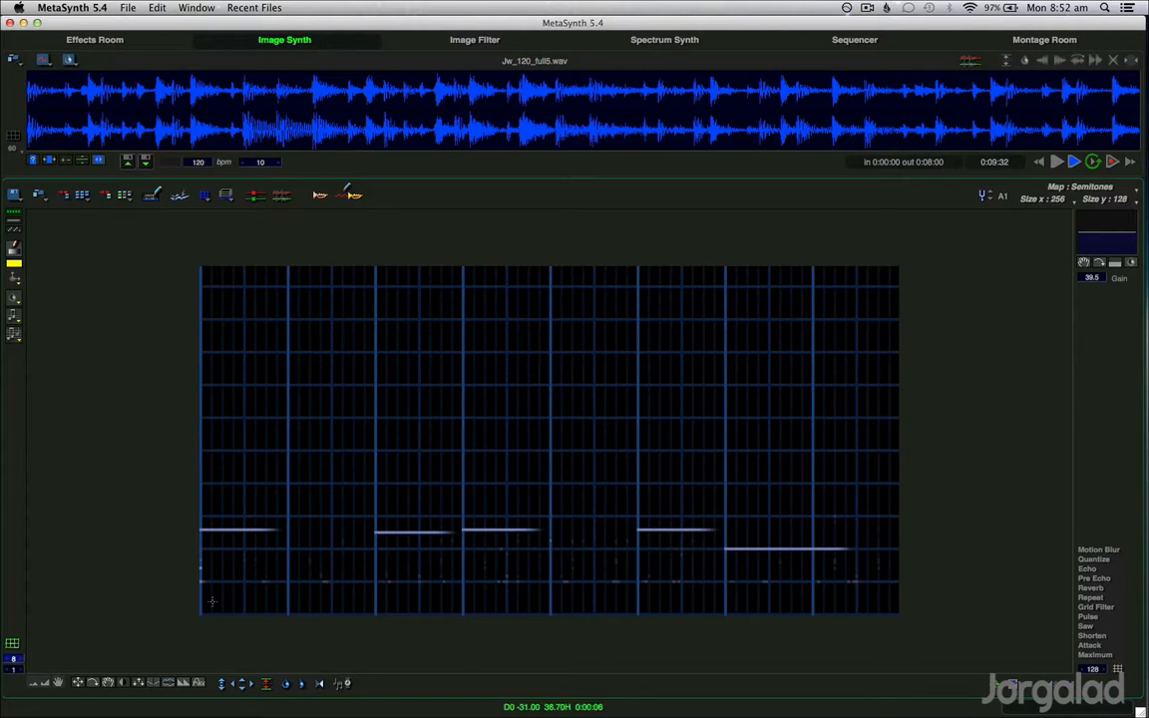
pyautogui.moveTo(199, 601)
pyautogui.mouseDown()
pyautogui.moveTo(370, 616)
pyautogui.moveTo(897, 615)
pyautogui.mouseUp()
pyautogui.click(206, 601)
pyautogui.click(290, 597)
pyautogui.click(407, 606)
pyautogui.moveTo(406, 607); pyautogui.dragTo(851, 597)
# Transpose the row of short notes up four octaves, one at a time, while previewing the sound
pyautogui.press('space')
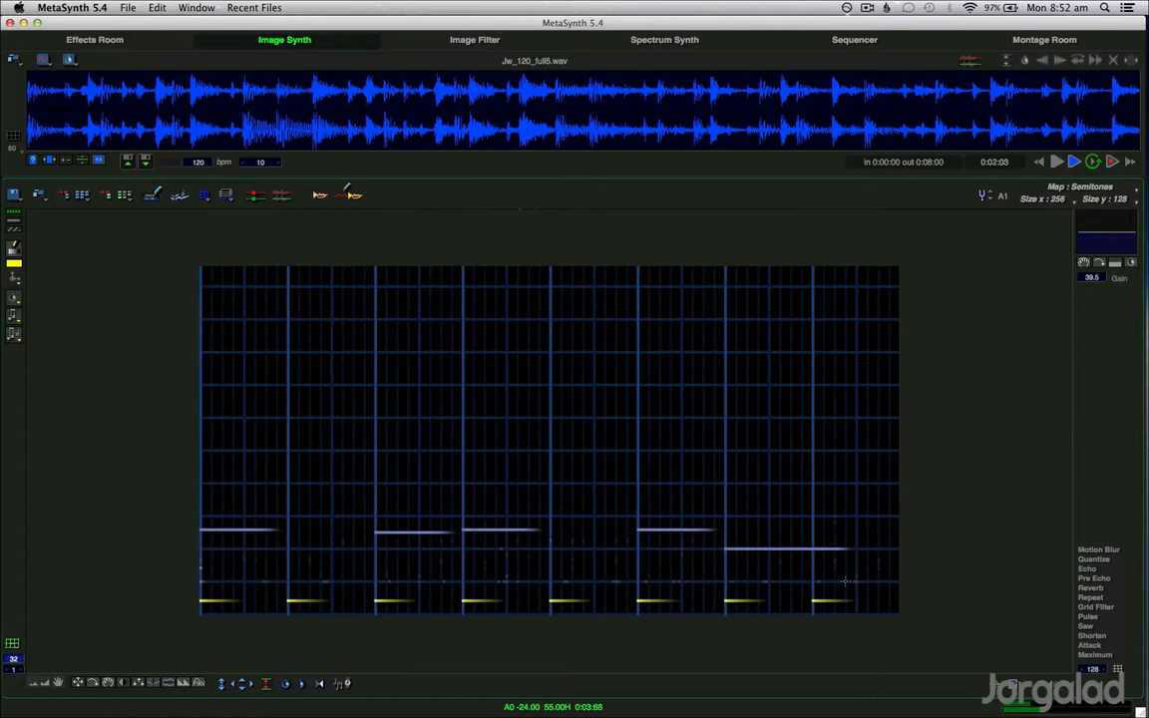
pyautogui.press('super+a')
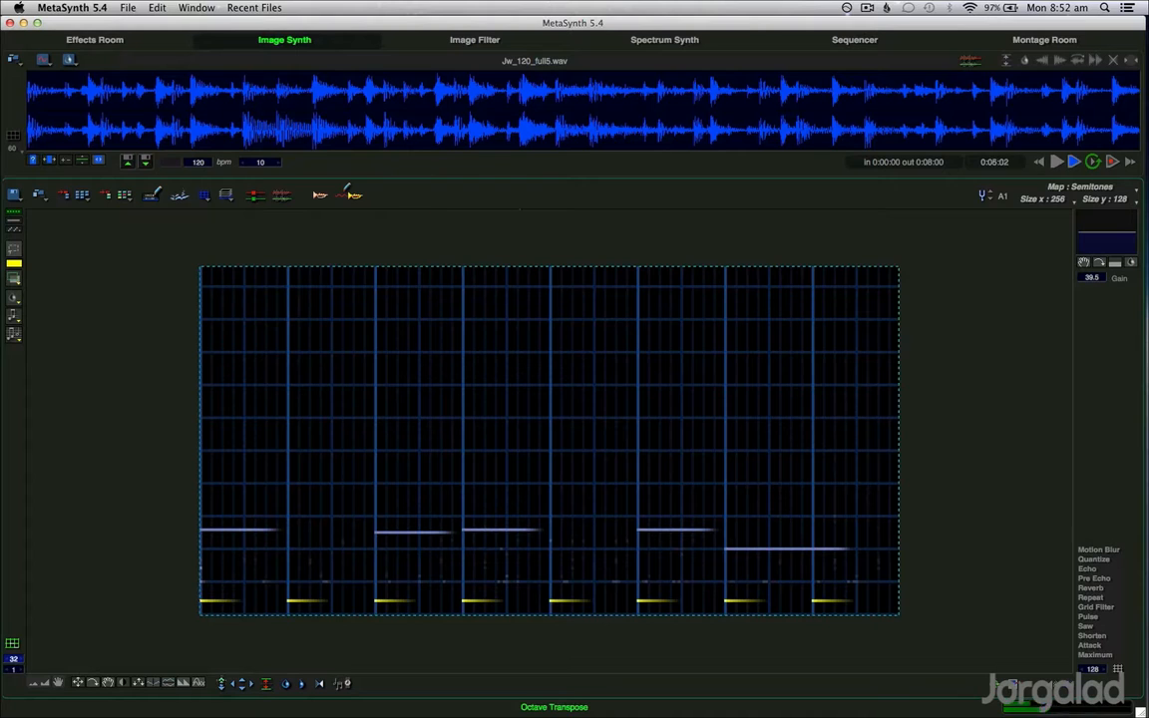
pyautogui.click(222, 680)
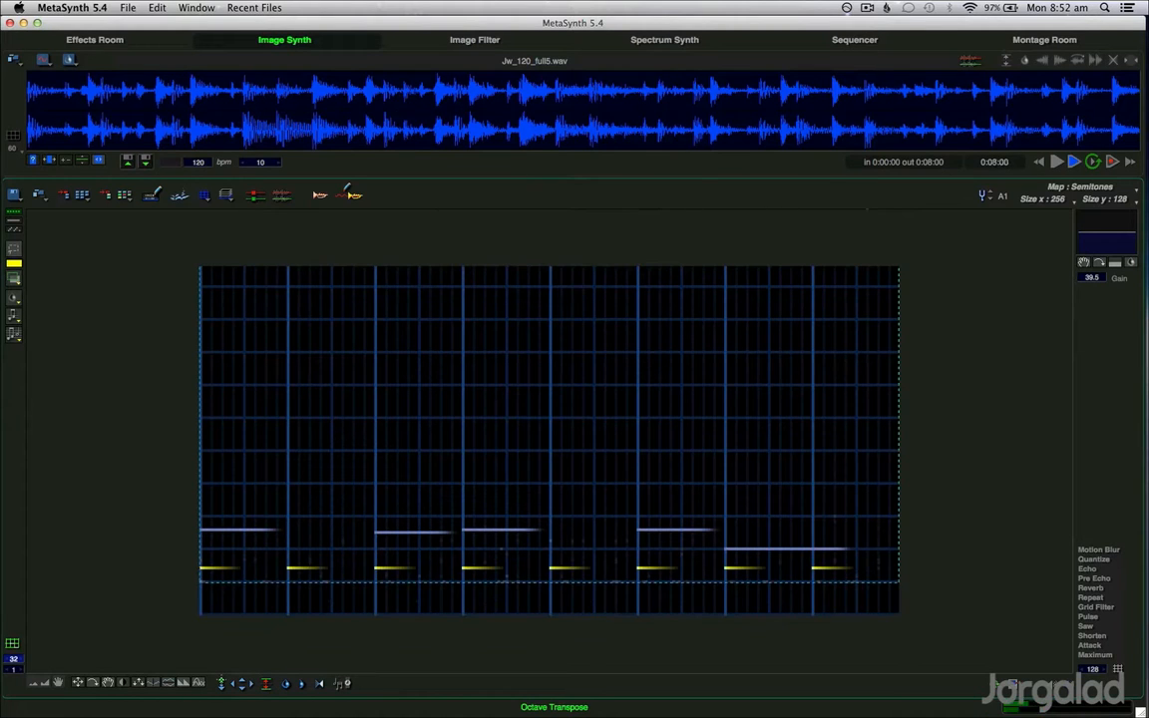
pyautogui.click(221, 682)
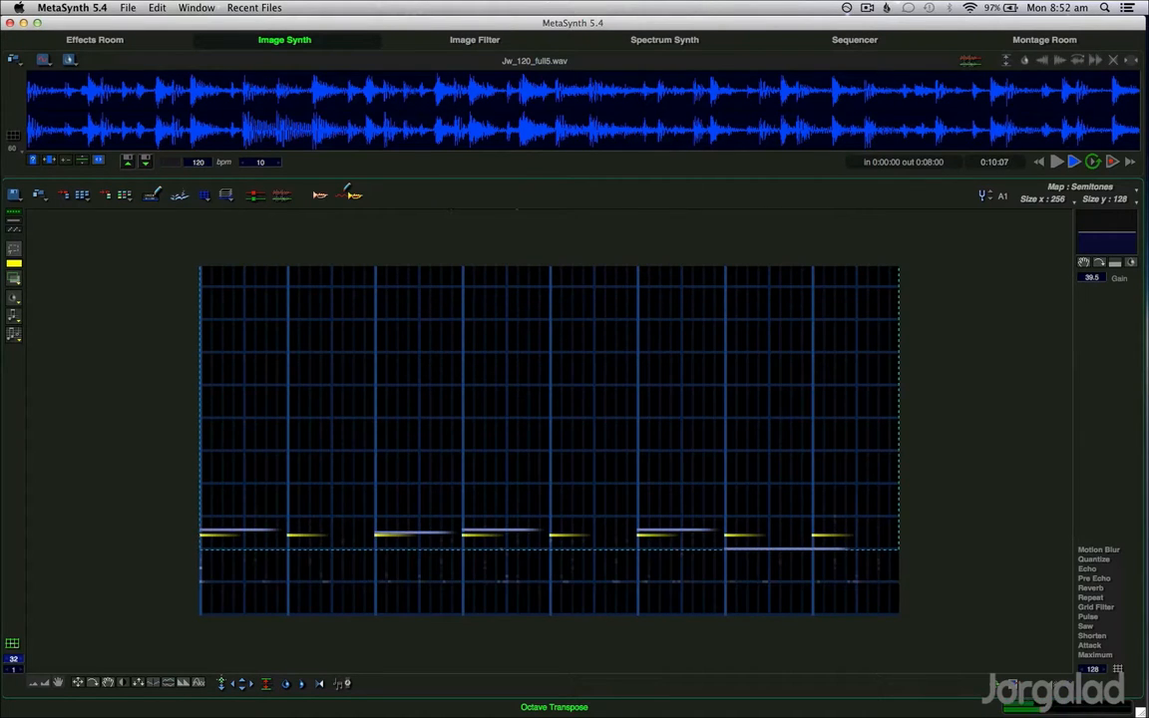
pyautogui.click(221, 682)
pyautogui.click(221, 682)
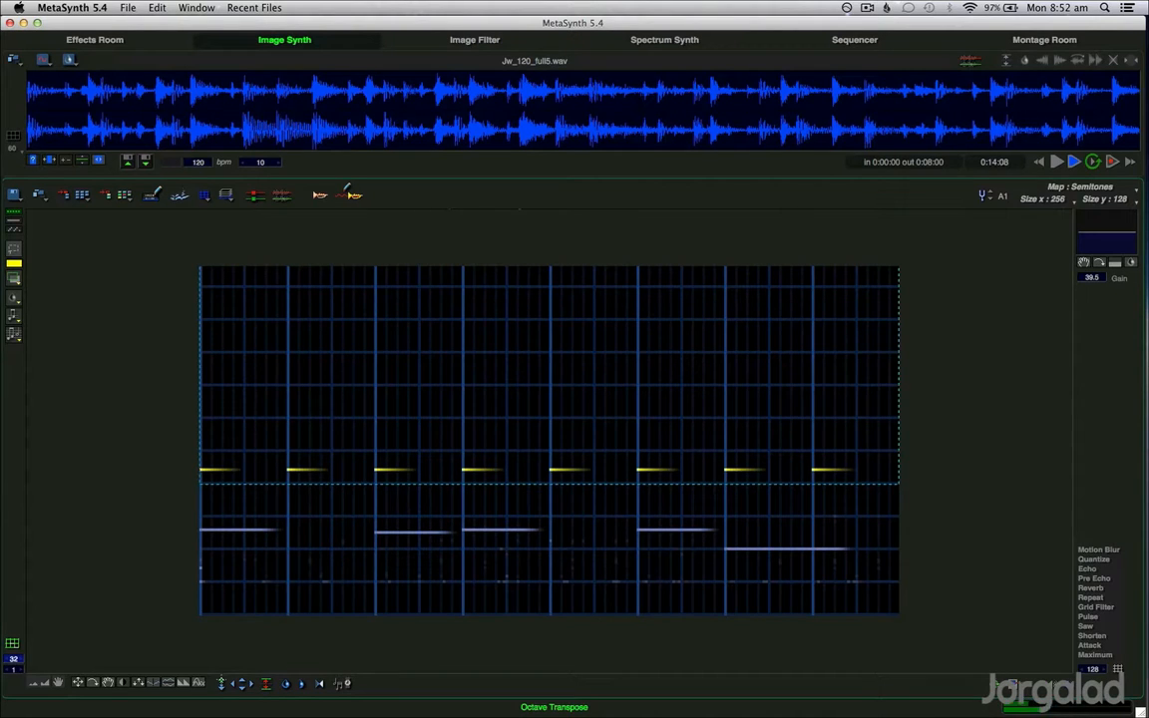
pyautogui.press('super+a')
pyautogui.press('space')
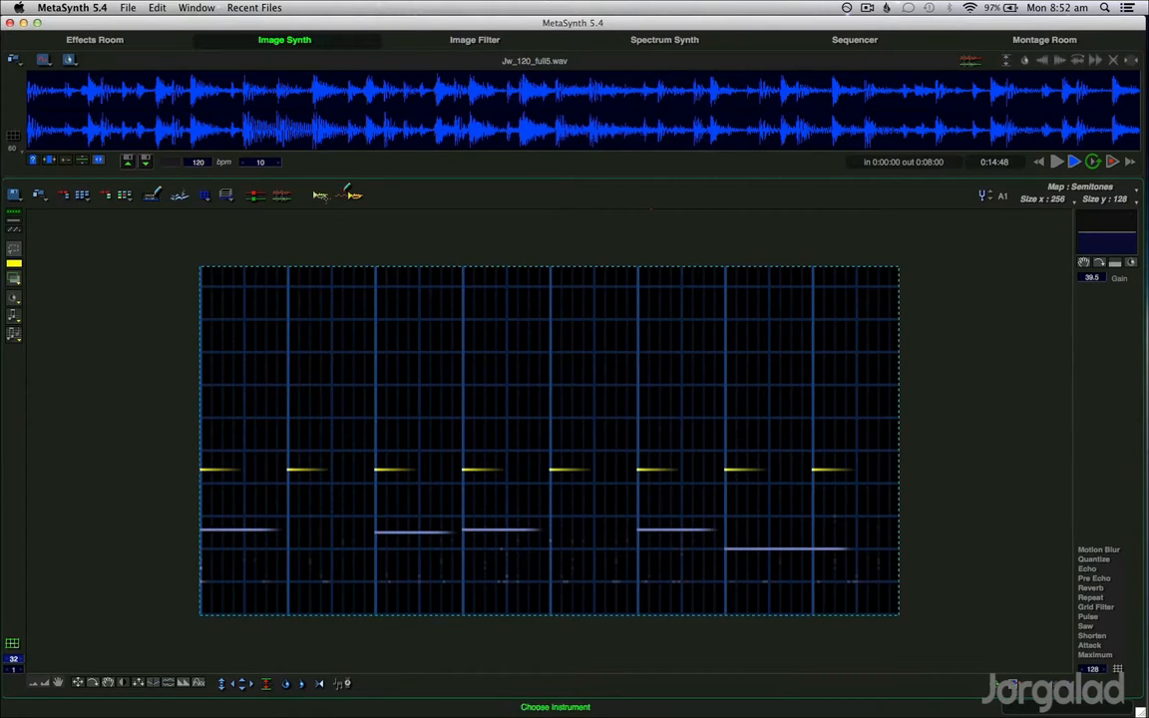
pyautogui.click(352, 194)
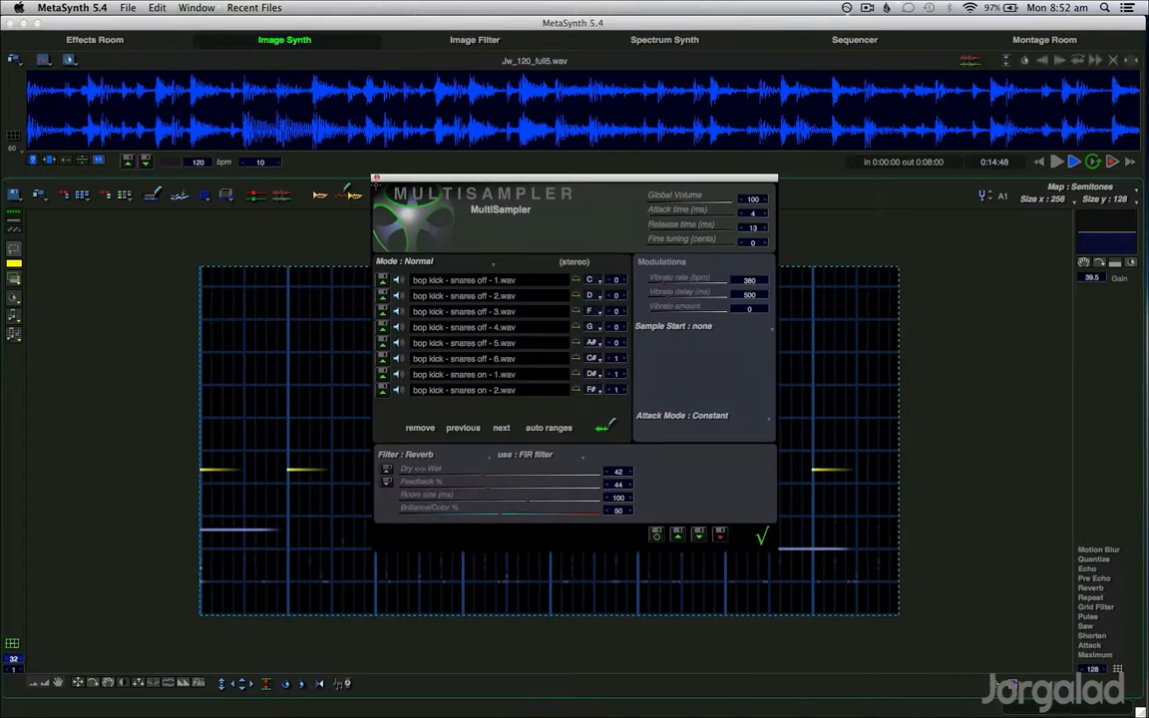
pyautogui.click(377, 176)
pyautogui.click(349, 193)
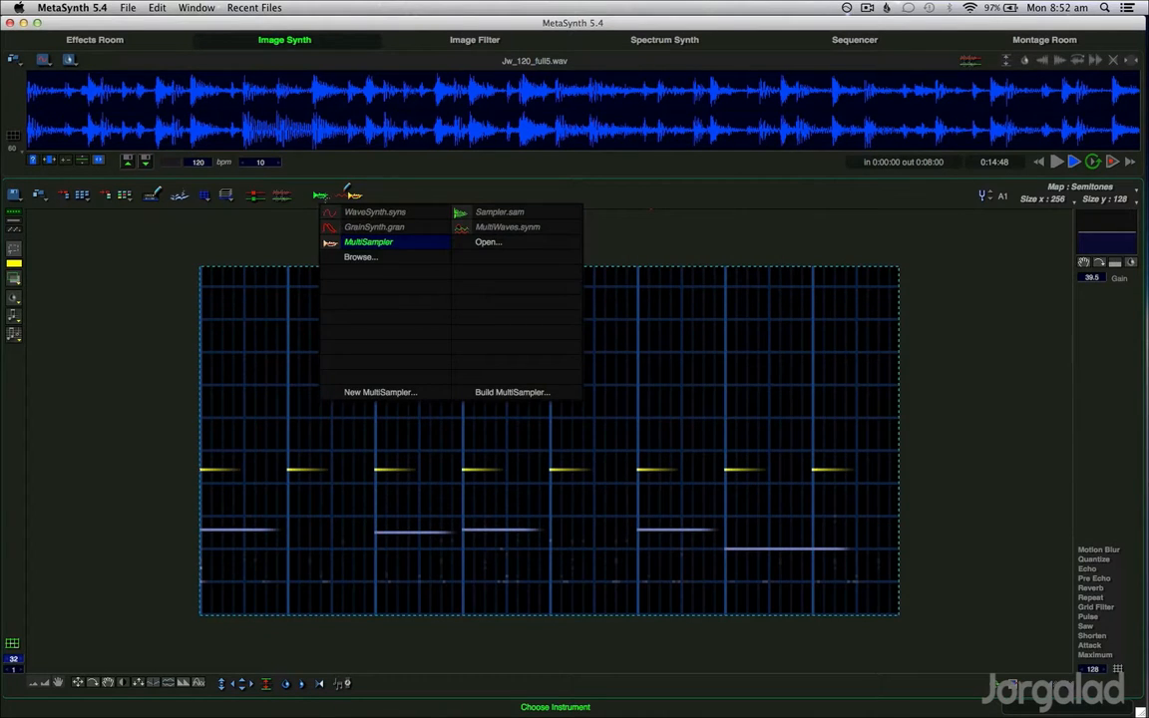
pyautogui.click(320, 197)
pyautogui.click(325, 198)
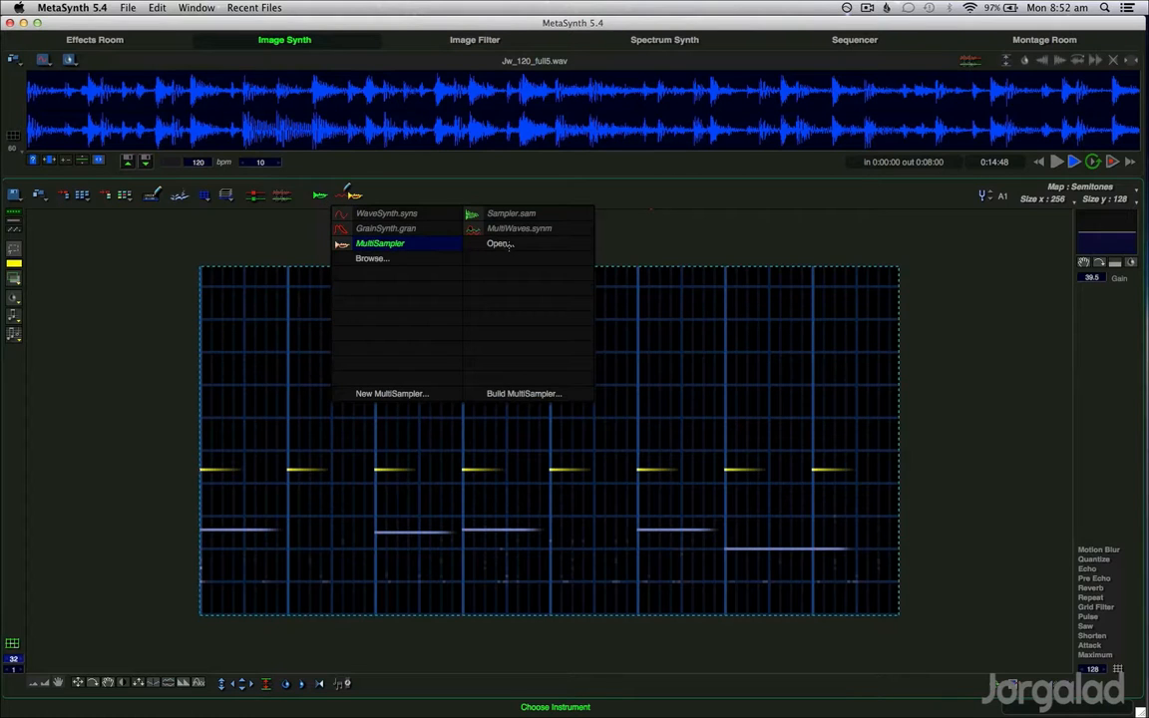
pyautogui.click(501, 243)
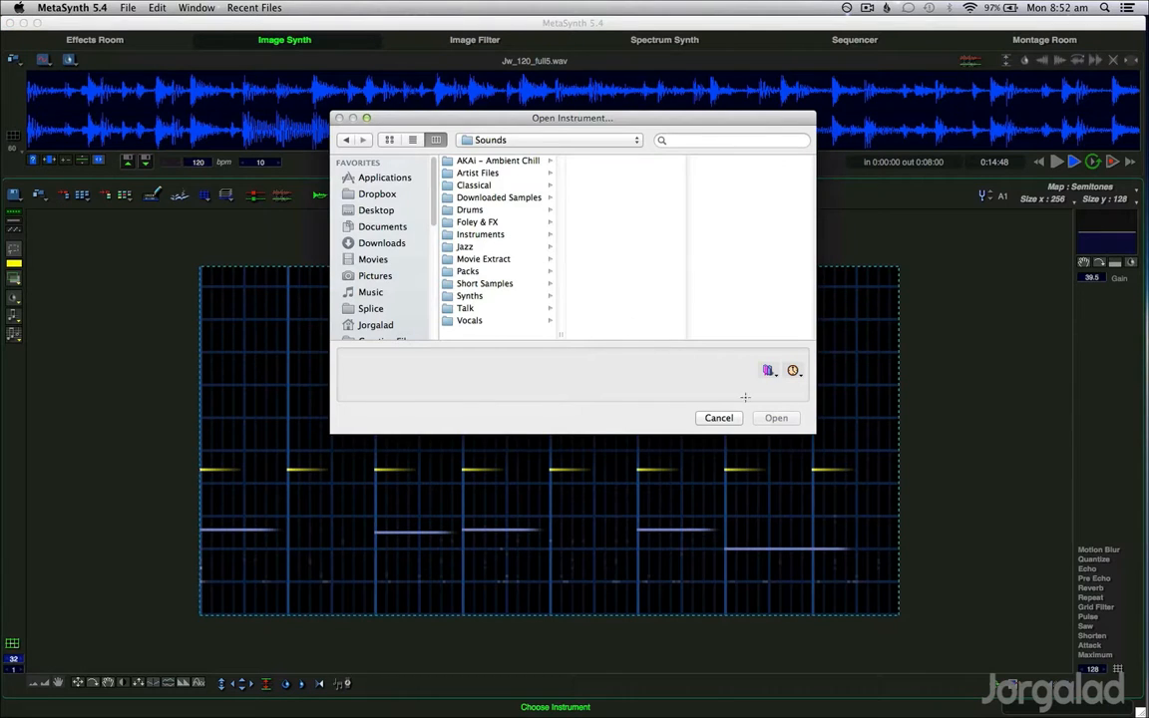
pyautogui.click(719, 418)
# Load the Slow Orch Vibrato.samm instrument from the Slow Orch folder of the Instruments 5.0 MultiSamplers into the MultiSampler
pyautogui.click(324, 190)
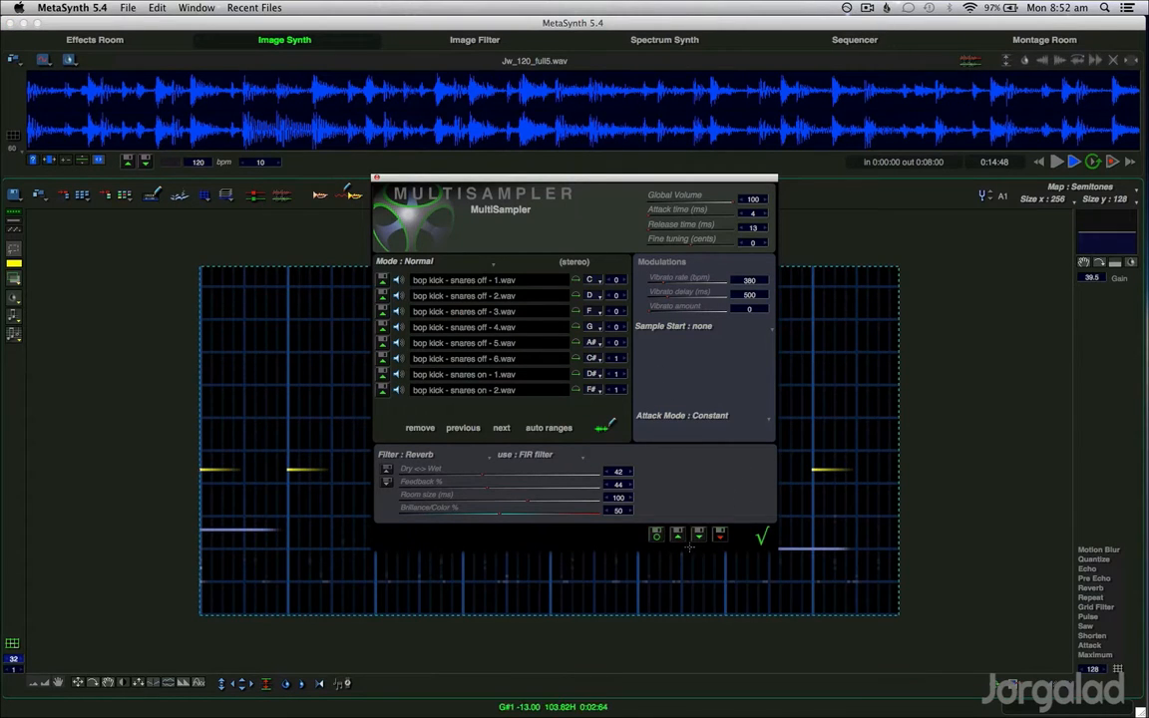
pyautogui.click(677, 535)
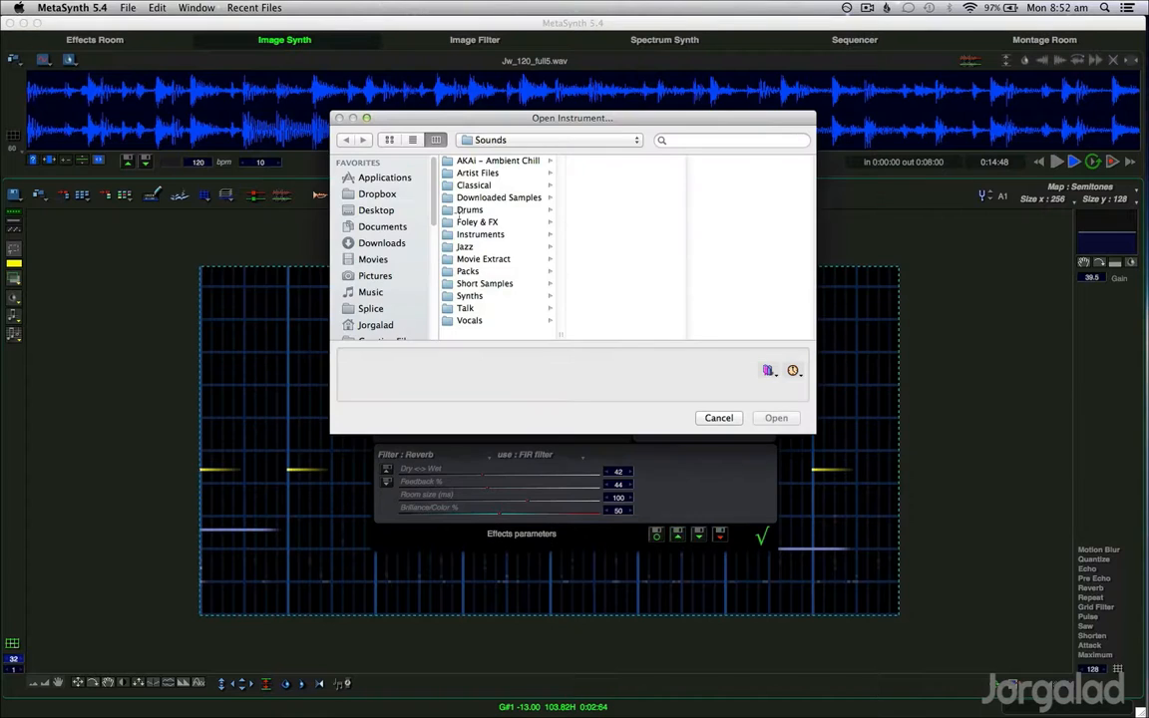
pyautogui.click(766, 370)
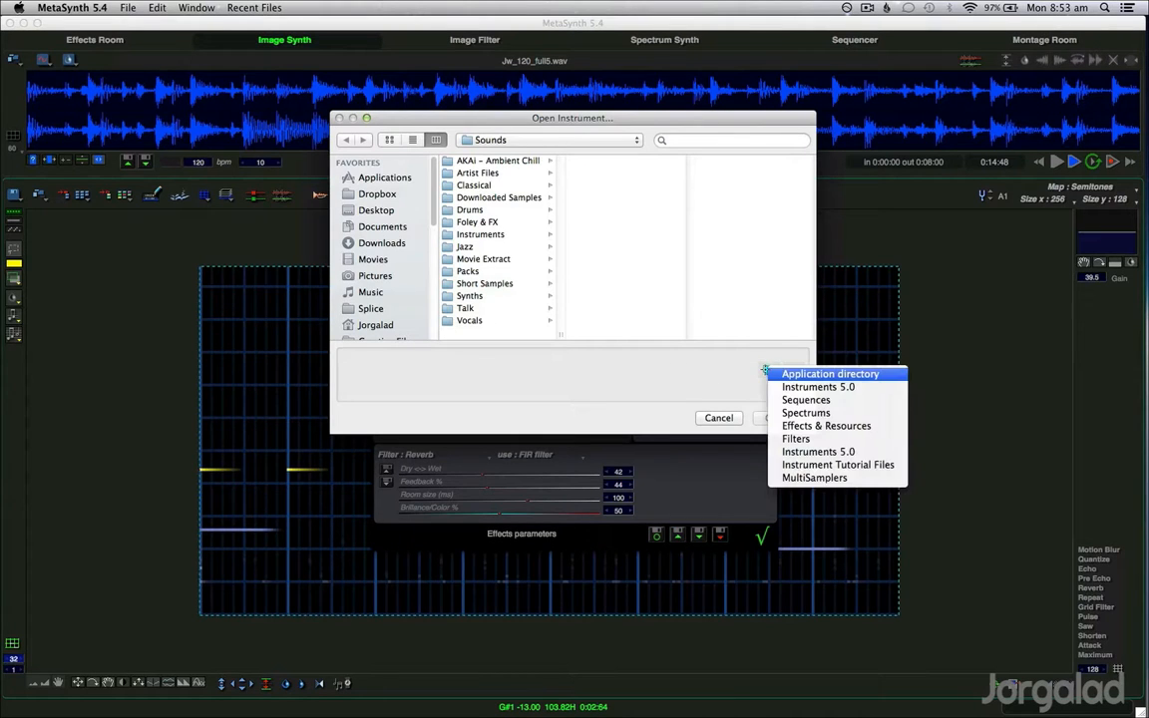
pyautogui.click(768, 373)
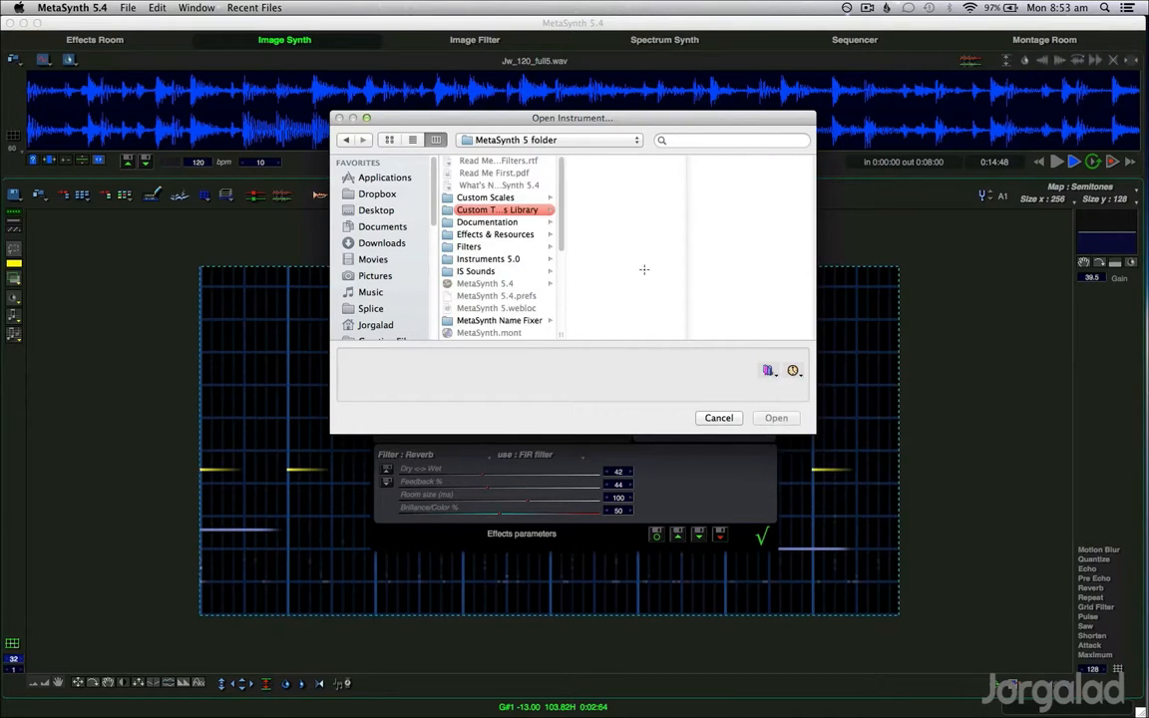
pyautogui.click(511, 258)
pyautogui.click(623, 197)
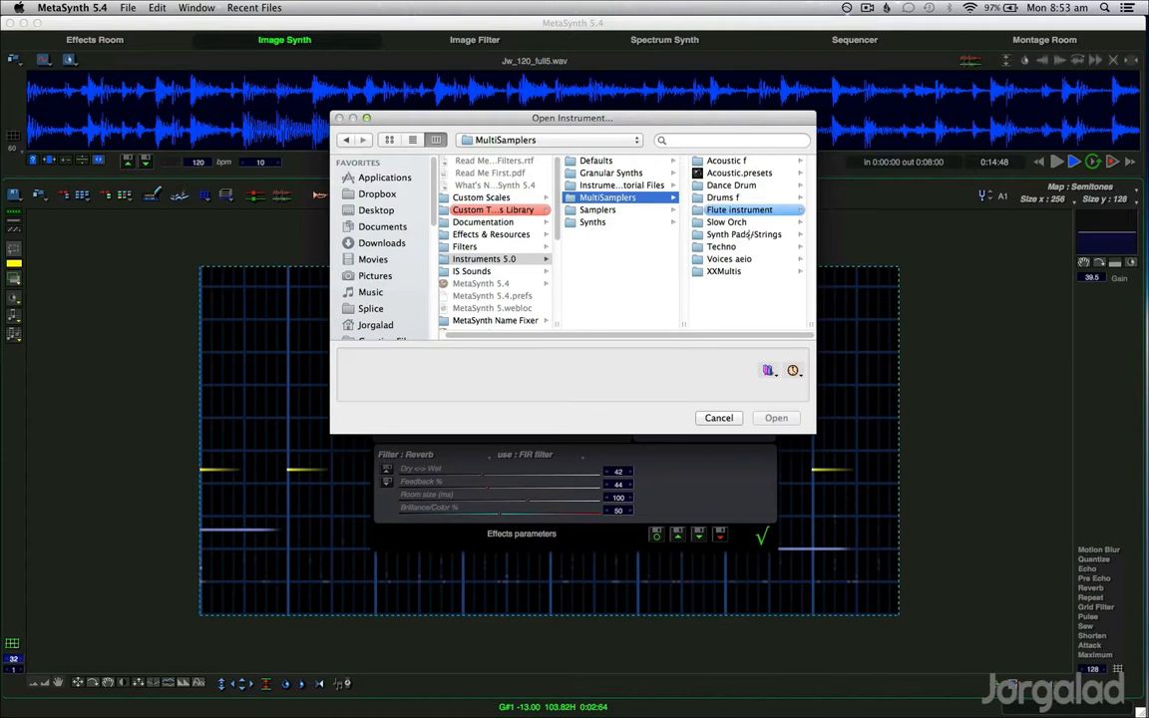
pyautogui.click(746, 222)
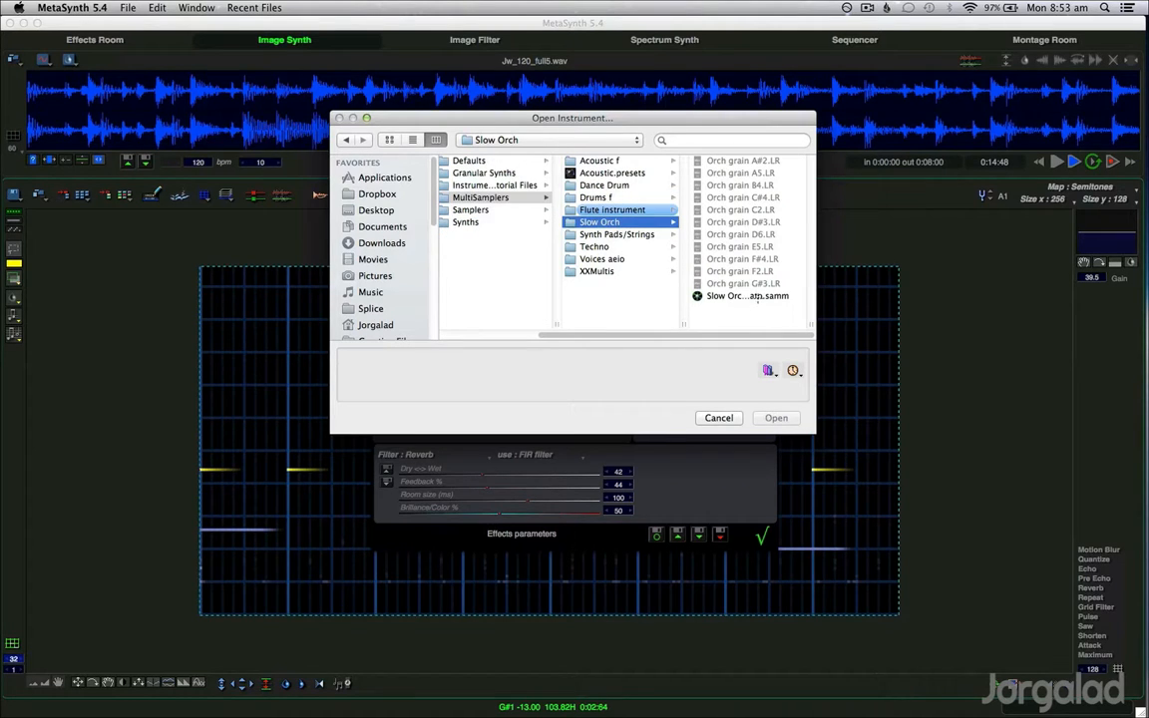
pyautogui.click(750, 296)
pyautogui.click(776, 417)
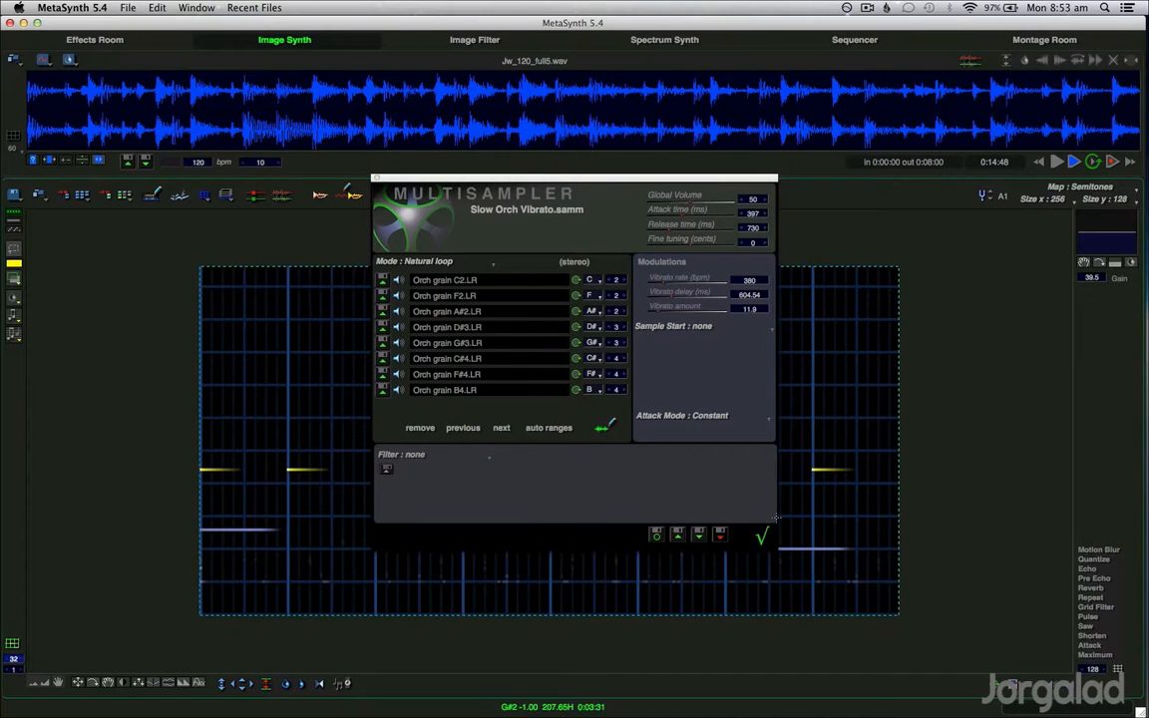
# Raise the system volume and give the orchestral instrument a Reverb filter with a reduced Dry/Wet mix
pyautogui.press('XF86AudioRaiseVolume')
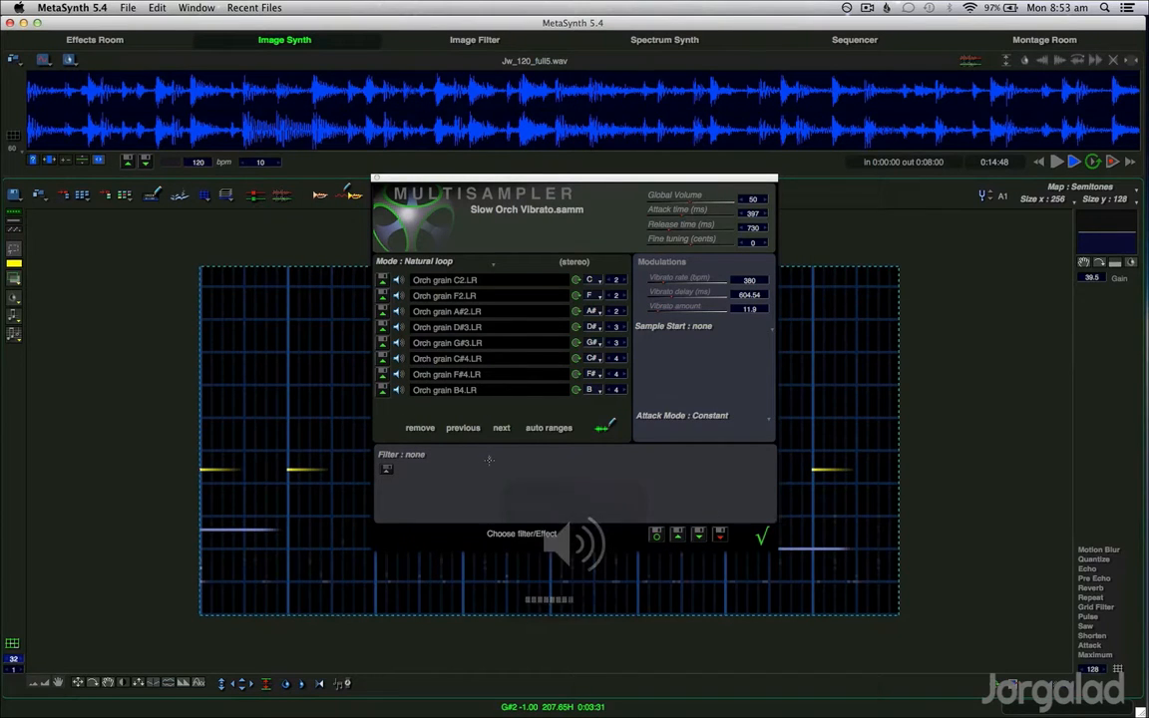
pyautogui.click(503, 472)
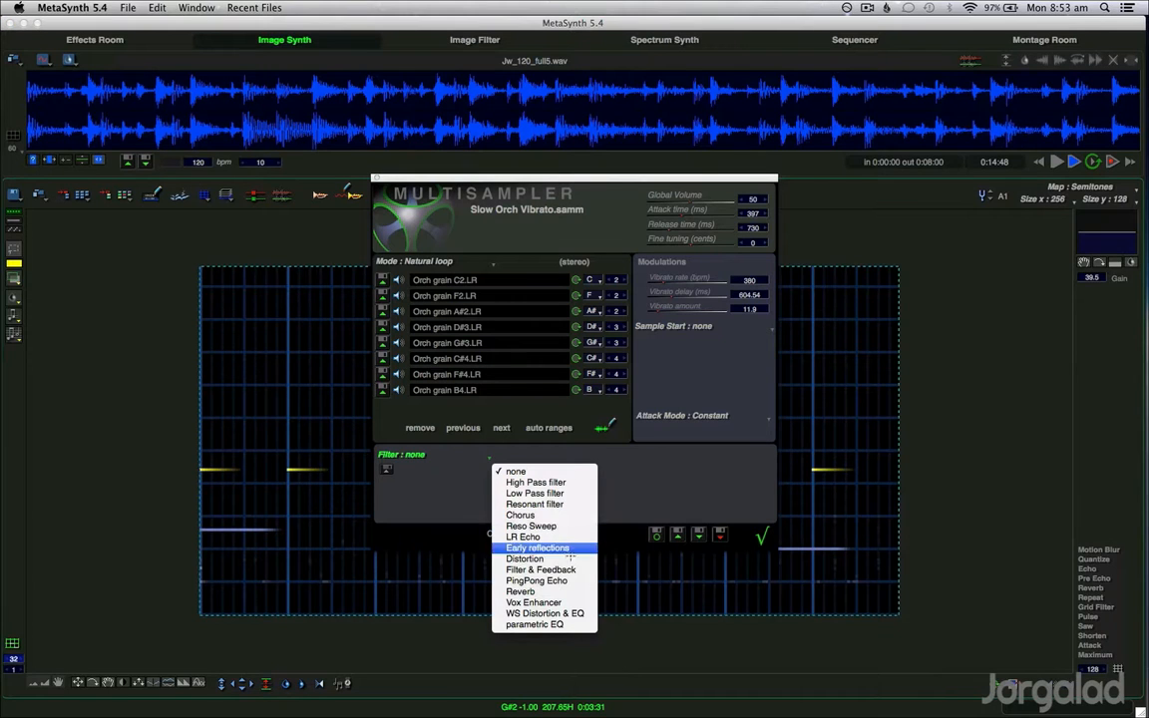
pyautogui.click(538, 592)
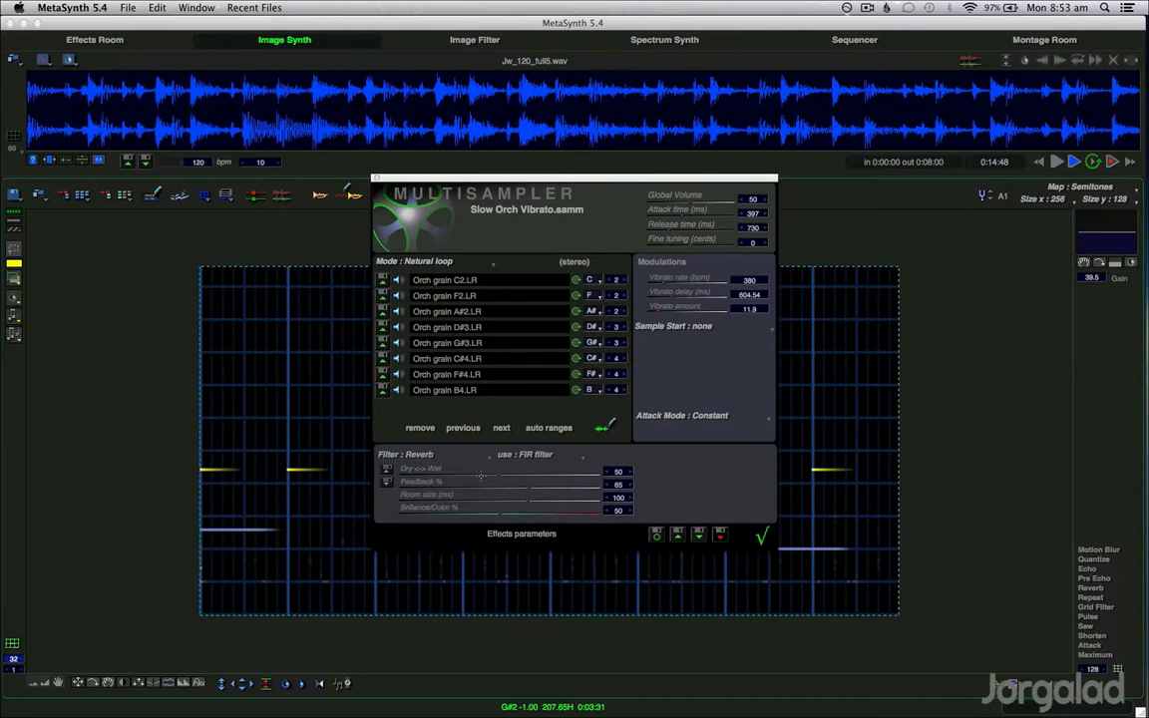
pyautogui.moveTo(481, 476); pyautogui.dragTo(461, 476)
pyautogui.click(760, 538)
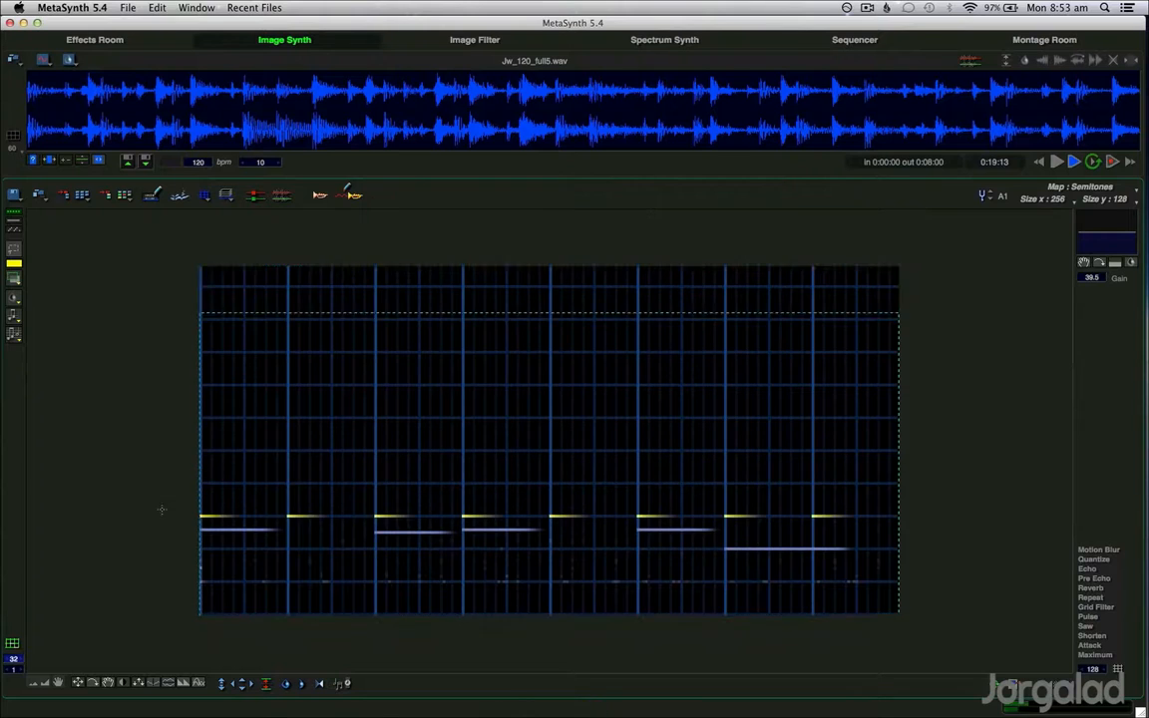
# Fit the short notes on Layer 3 and the longer notes on Layer 2 to the Minor Natural scale
pyautogui.click(14, 333)
pyautogui.click(78, 365)
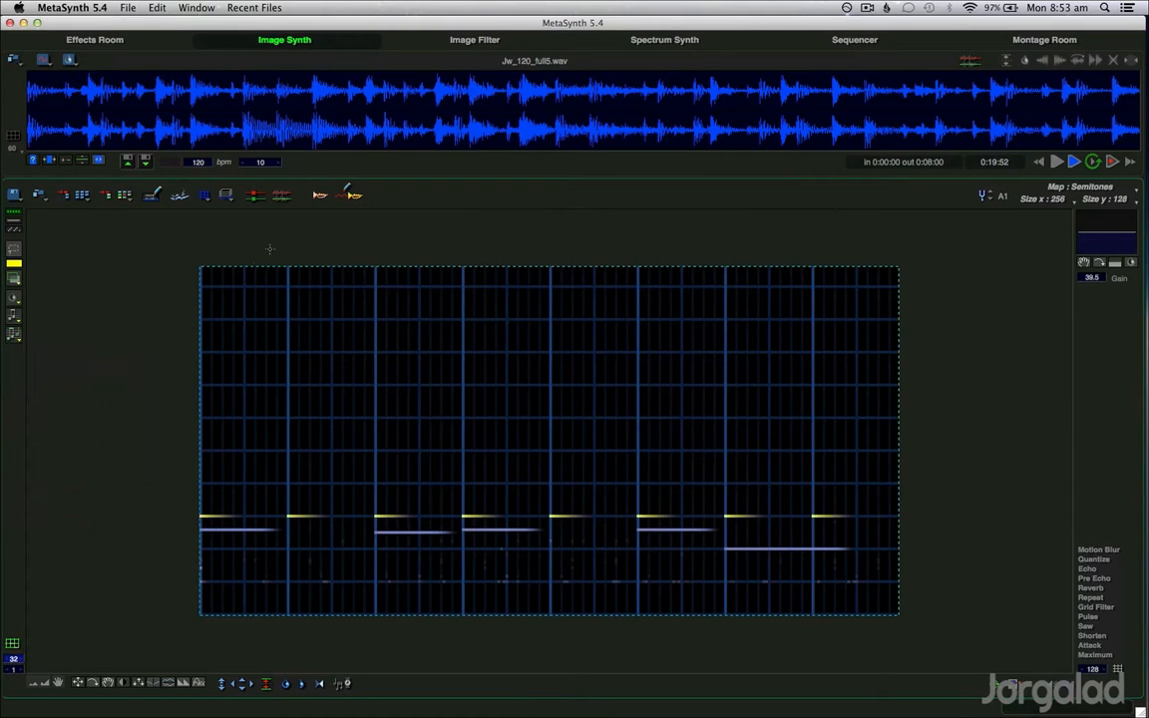
pyautogui.click(227, 196)
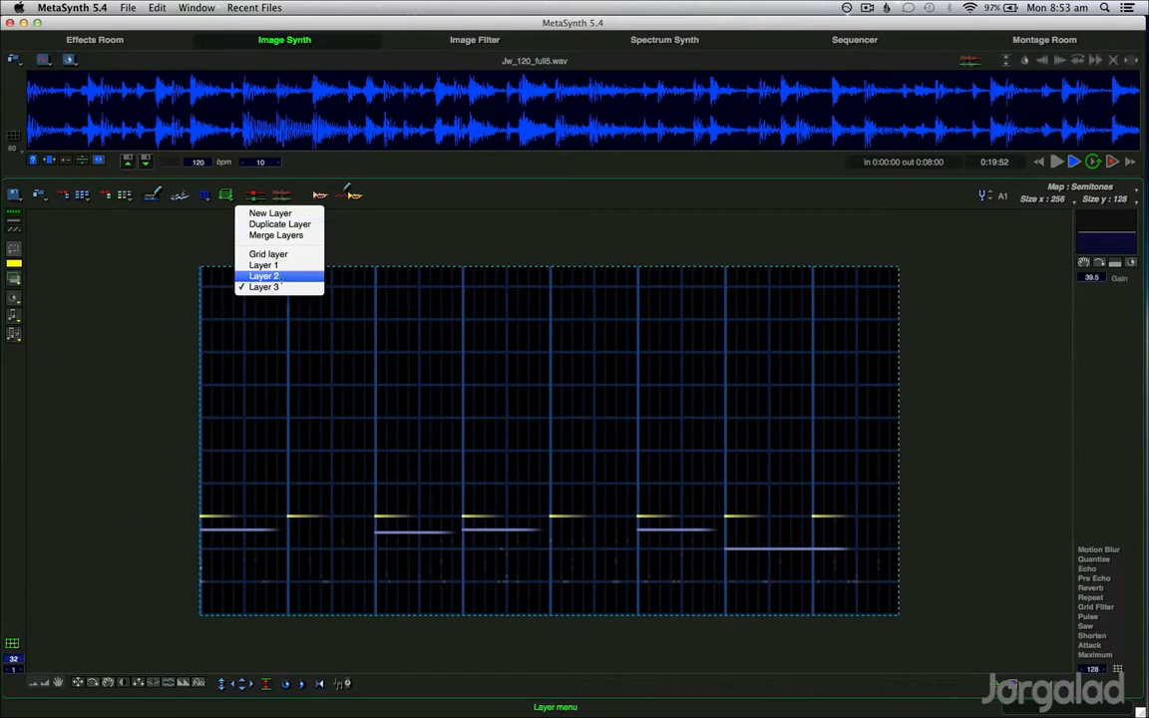
pyautogui.click(253, 250)
pyautogui.click(14, 333)
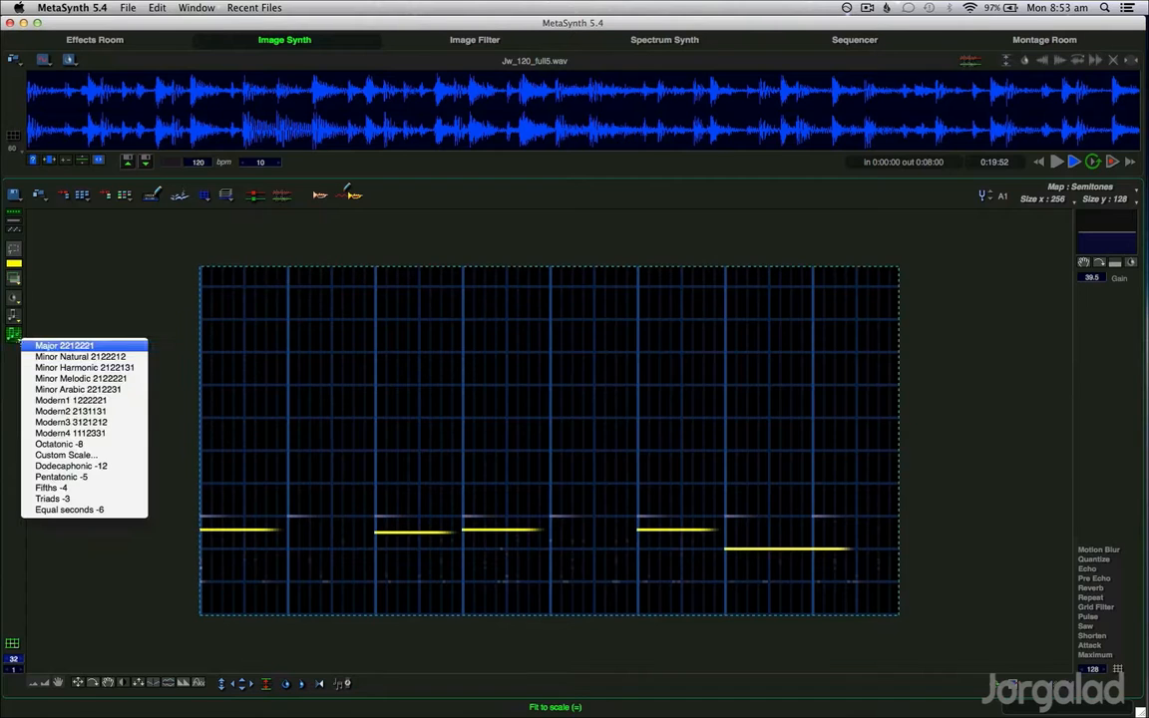
pyautogui.click(90, 356)
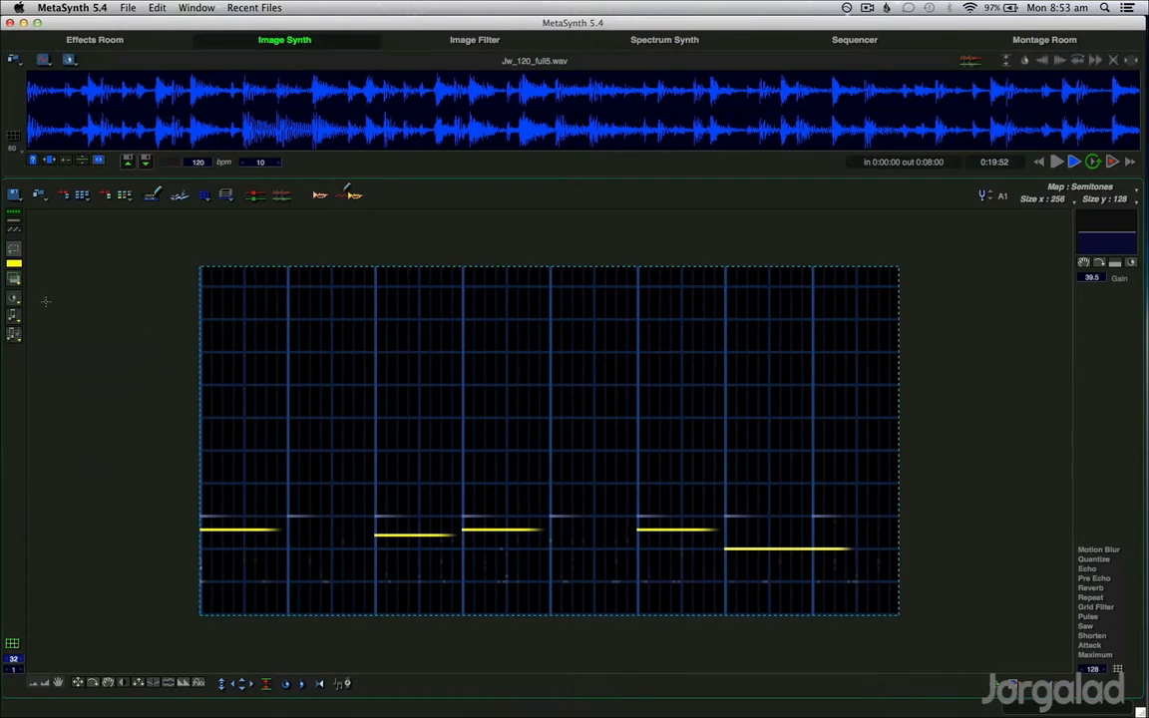
# Fit the analyzed drum content on Layer 1 to the Minor Natural scale
pyautogui.click(228, 196)
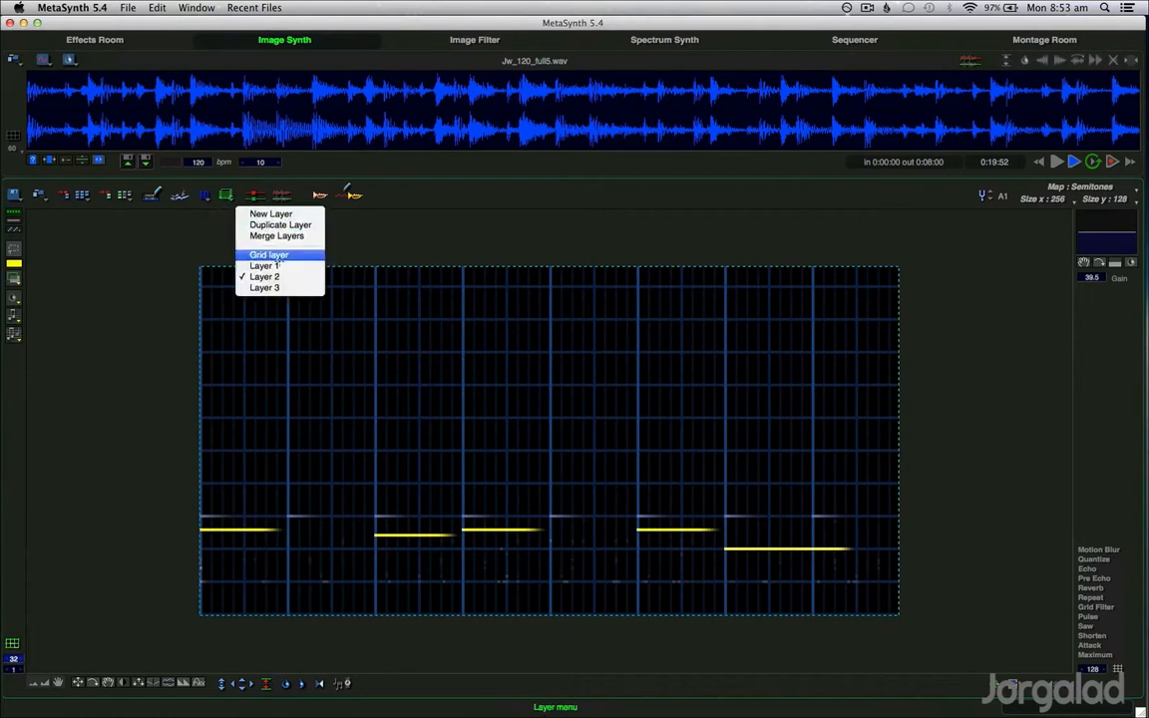
pyautogui.click(269, 267)
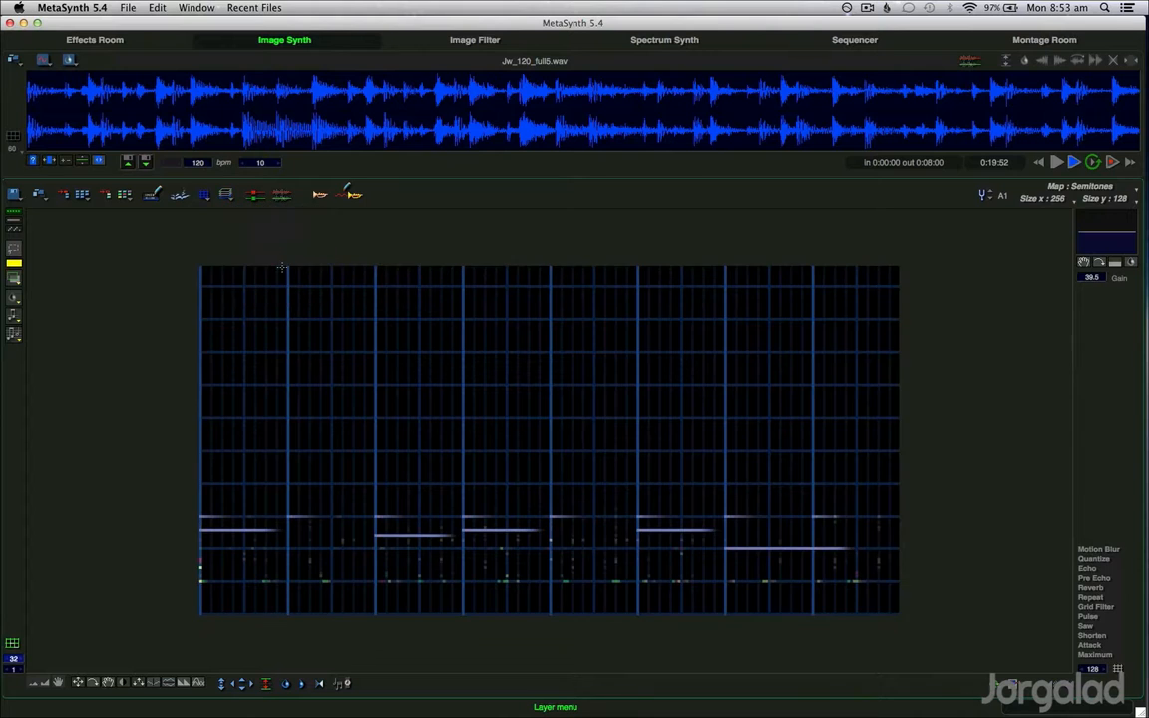
pyautogui.click(13, 333)
pyautogui.click(80, 359)
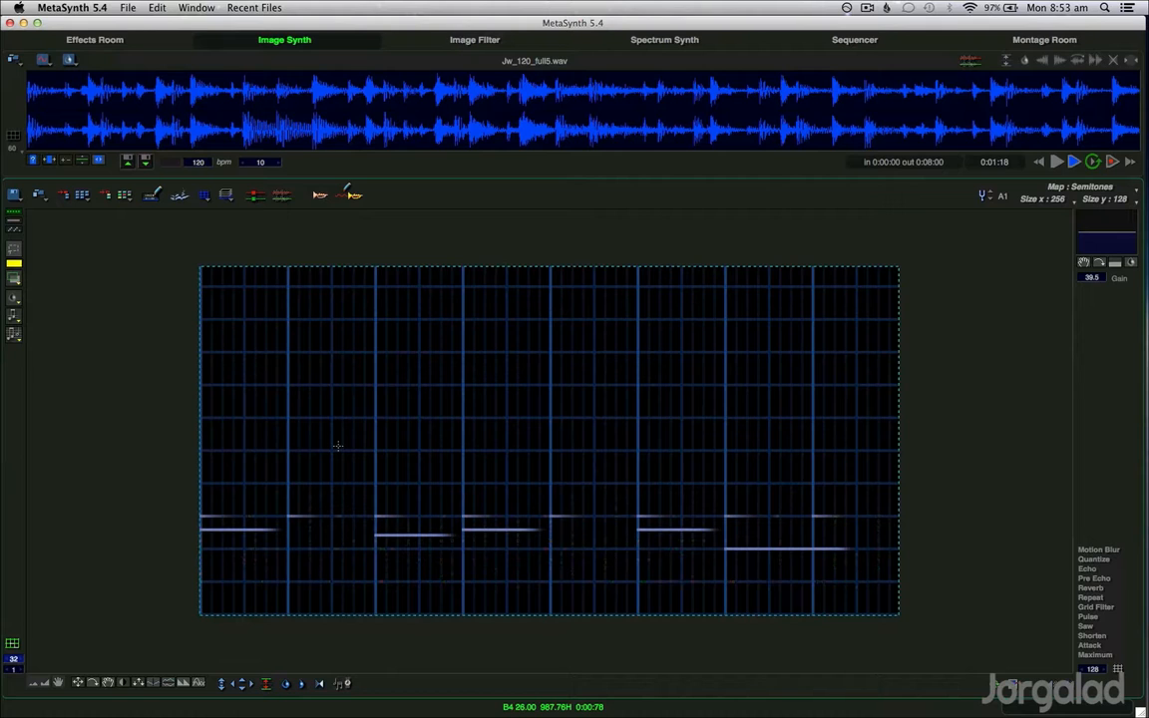
# On Layer 2, paint a long fading note from the second main grid division and a longer, higher one from the fourth
pyautogui.click(226, 194)
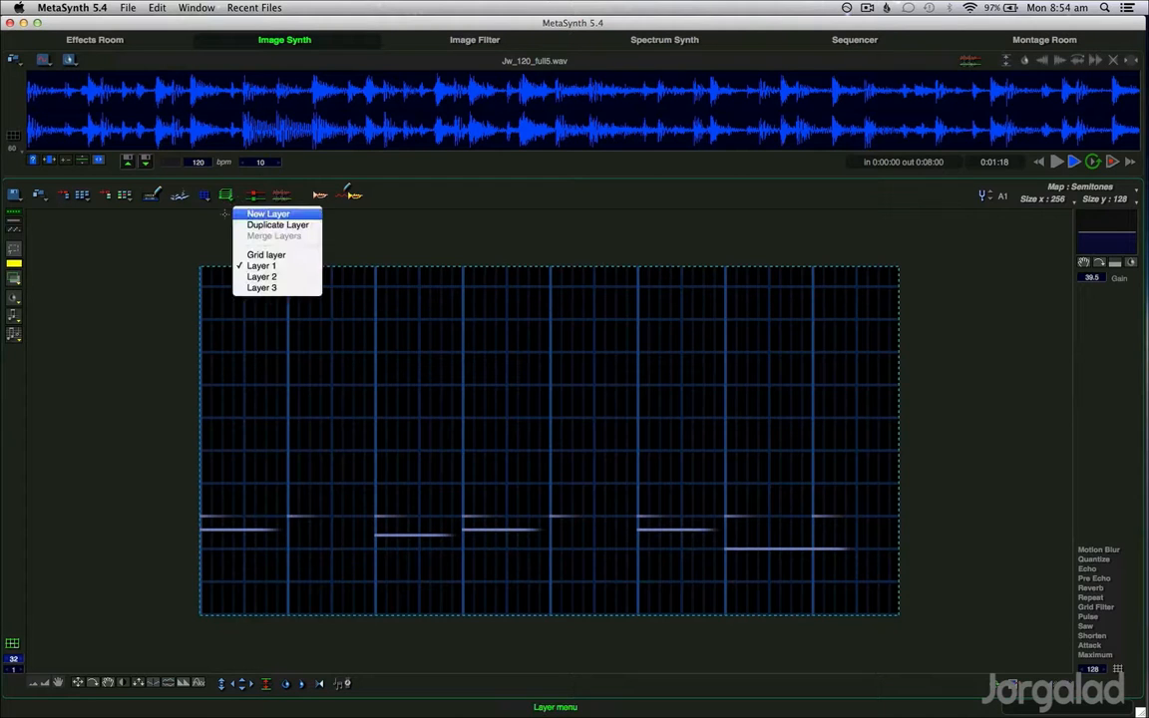
pyautogui.click(257, 277)
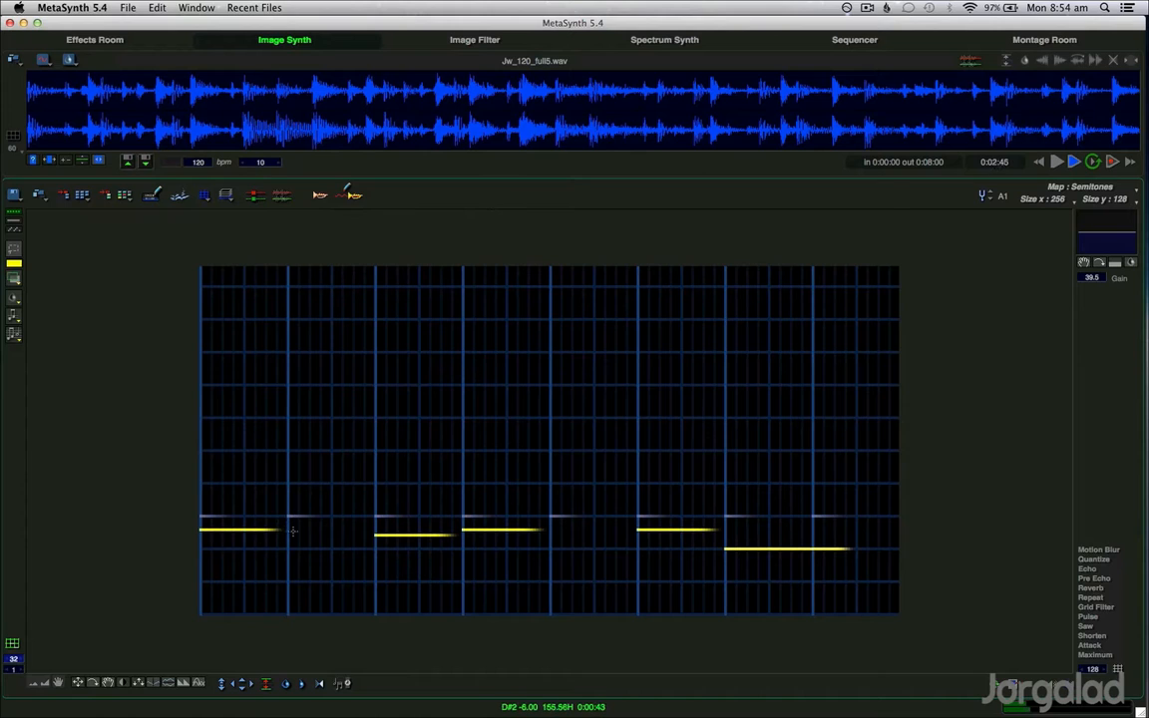
pyautogui.click(14, 249)
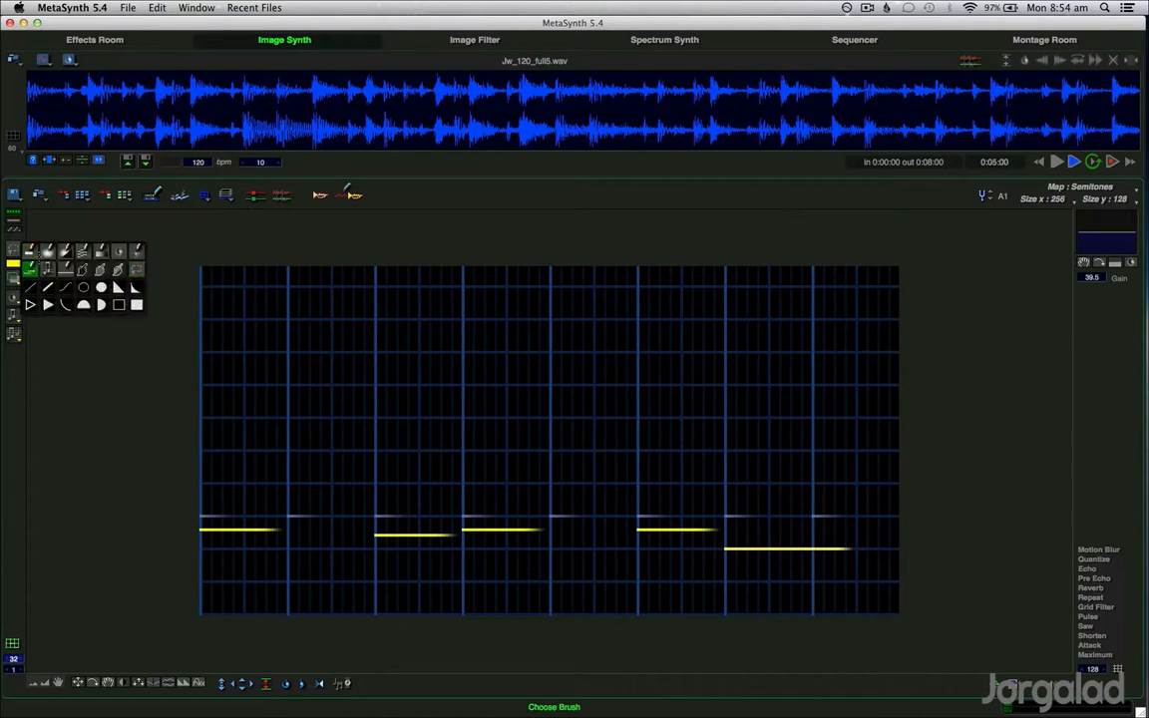
pyautogui.click(102, 250)
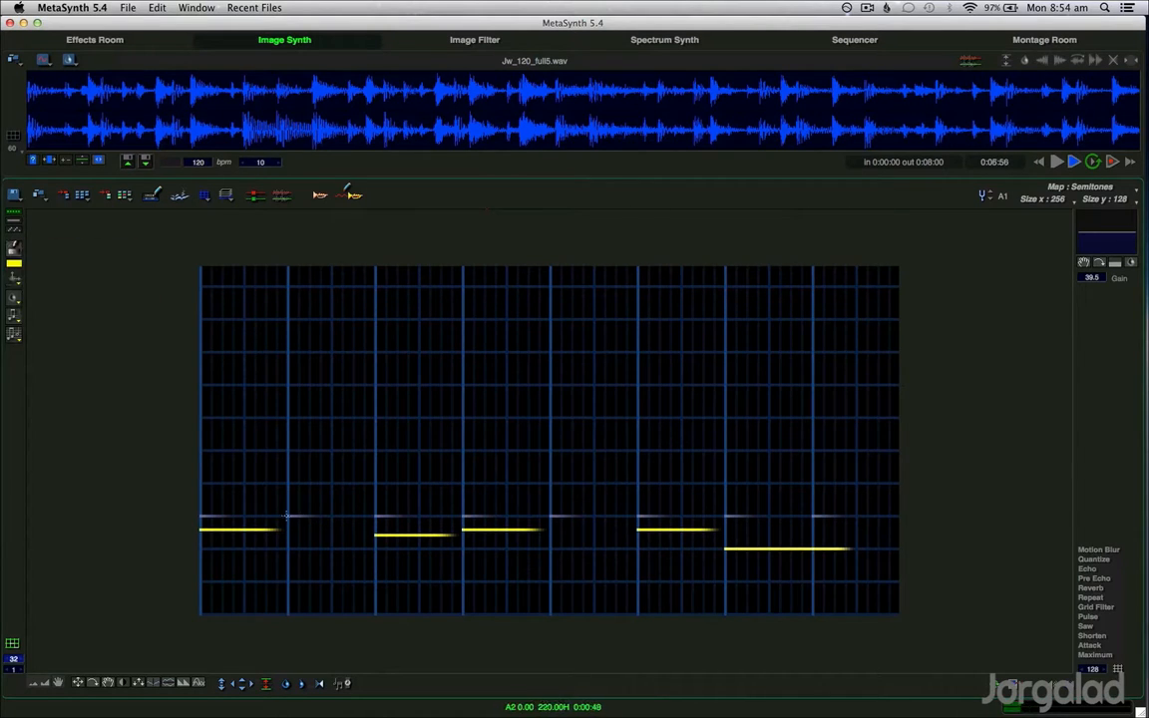
pyautogui.moveTo(293, 520); pyautogui.dragTo(372, 524)
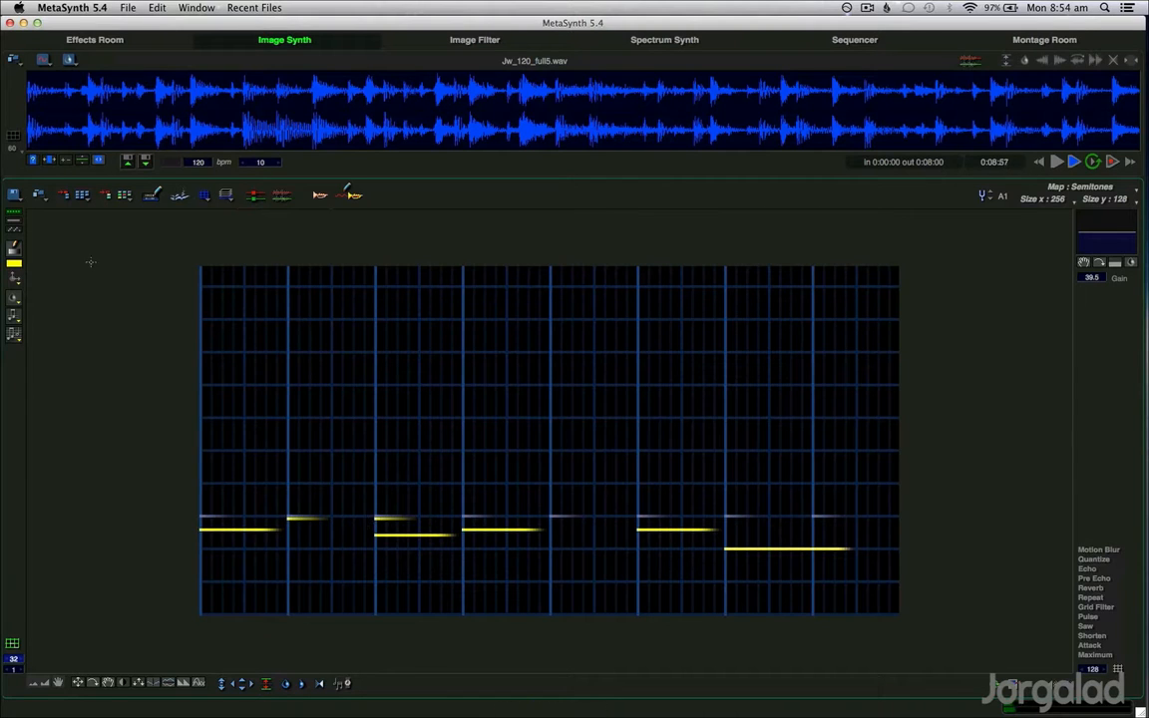
pyautogui.press('super+z')
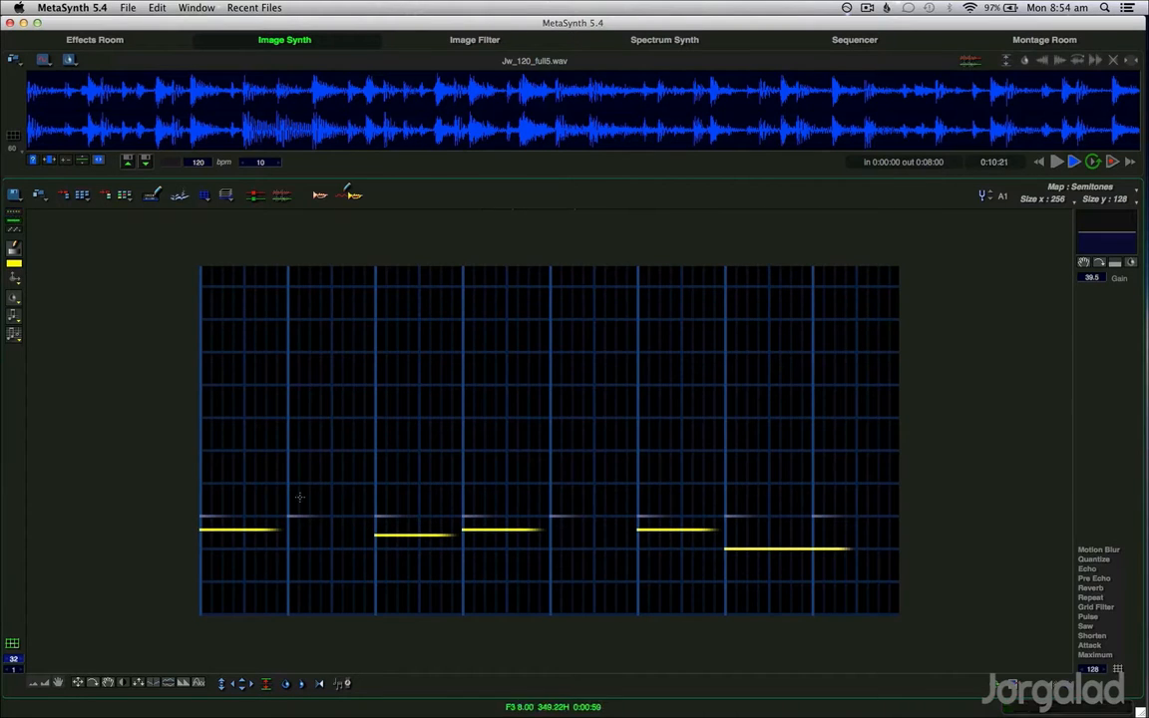
pyautogui.moveTo(287, 548); pyautogui.dragTo(406, 548)
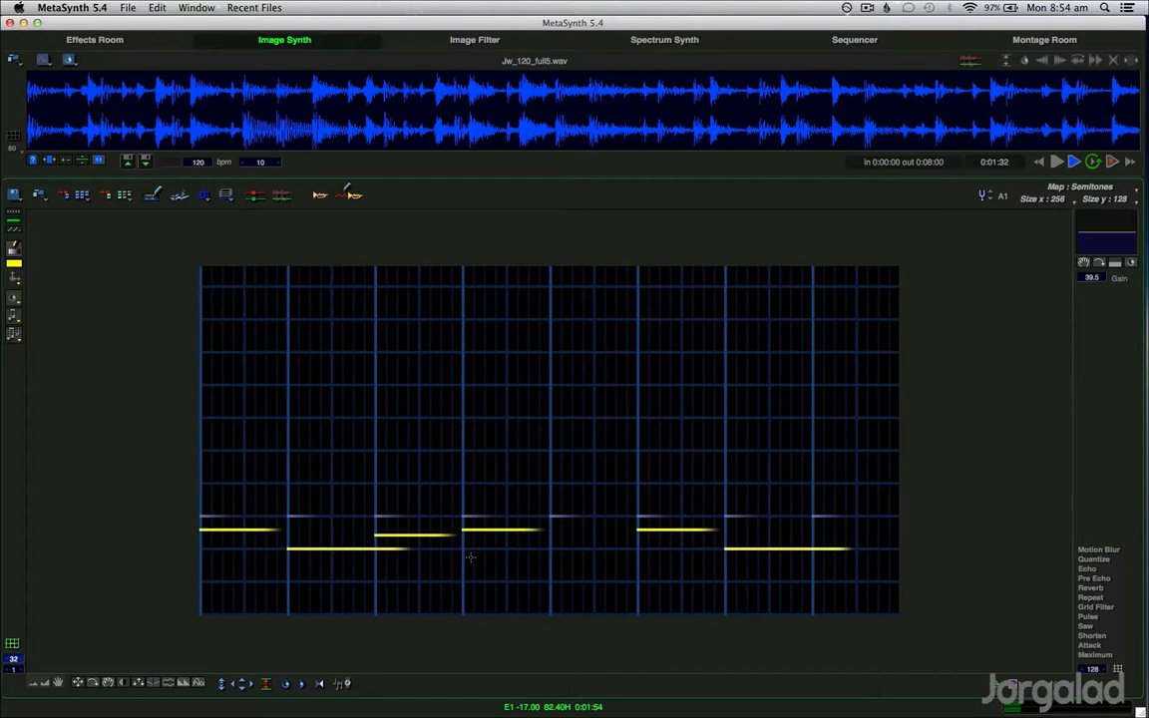
pyautogui.moveTo(466, 504); pyautogui.dragTo(635, 504)
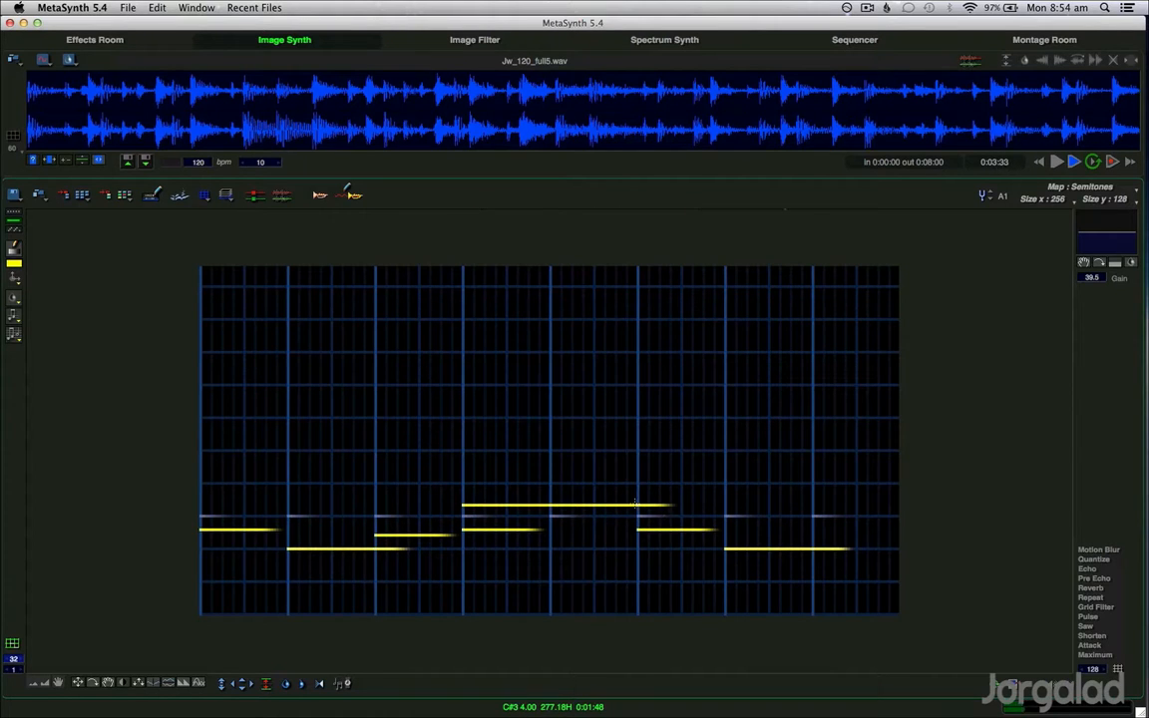
# Set the reference tuning to A2 and paint a note across the last main grid division on Layer 2
pyautogui.click(990, 191)
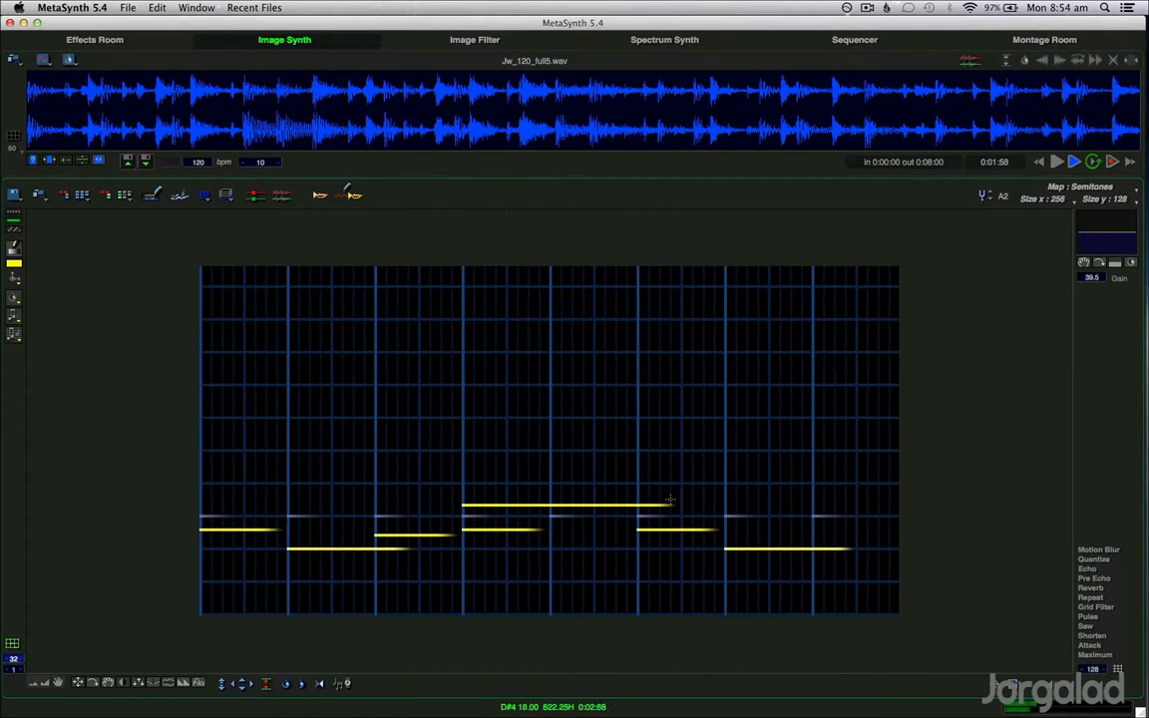
pyautogui.click(822, 527)
pyautogui.moveTo(823, 527); pyautogui.dragTo(898, 526)
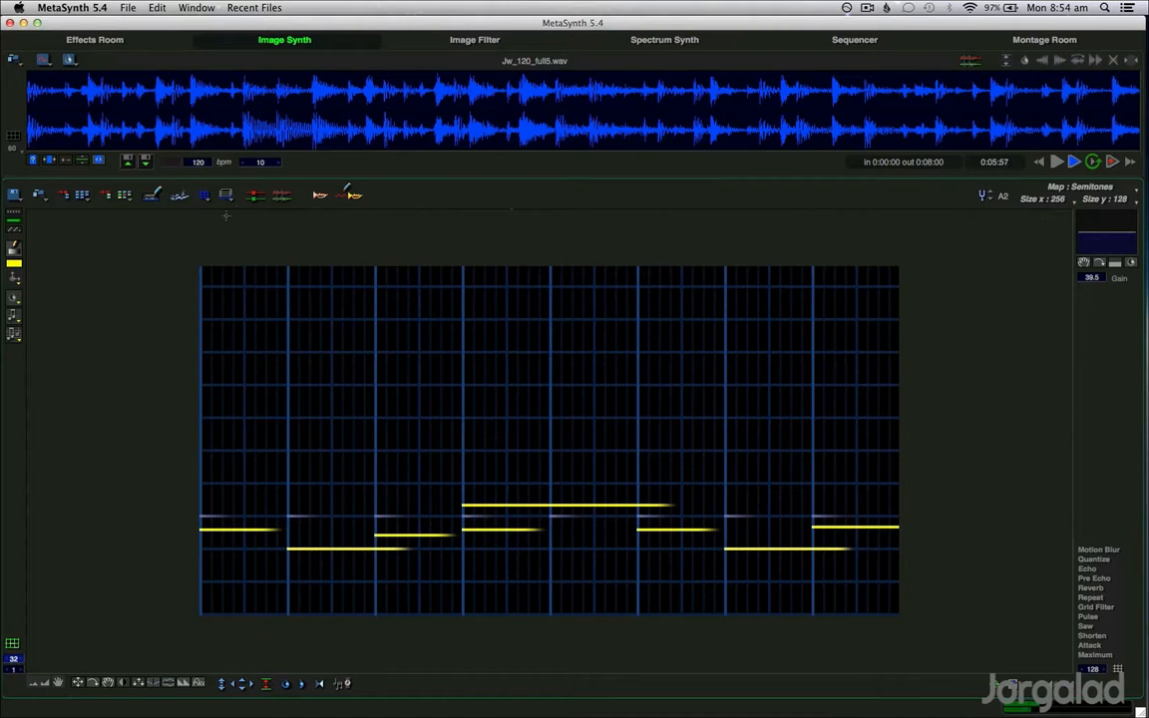
# Clear all the short notes from Layer 3 and make Layer 2 active again
pyautogui.click(227, 195)
pyautogui.click(277, 284)
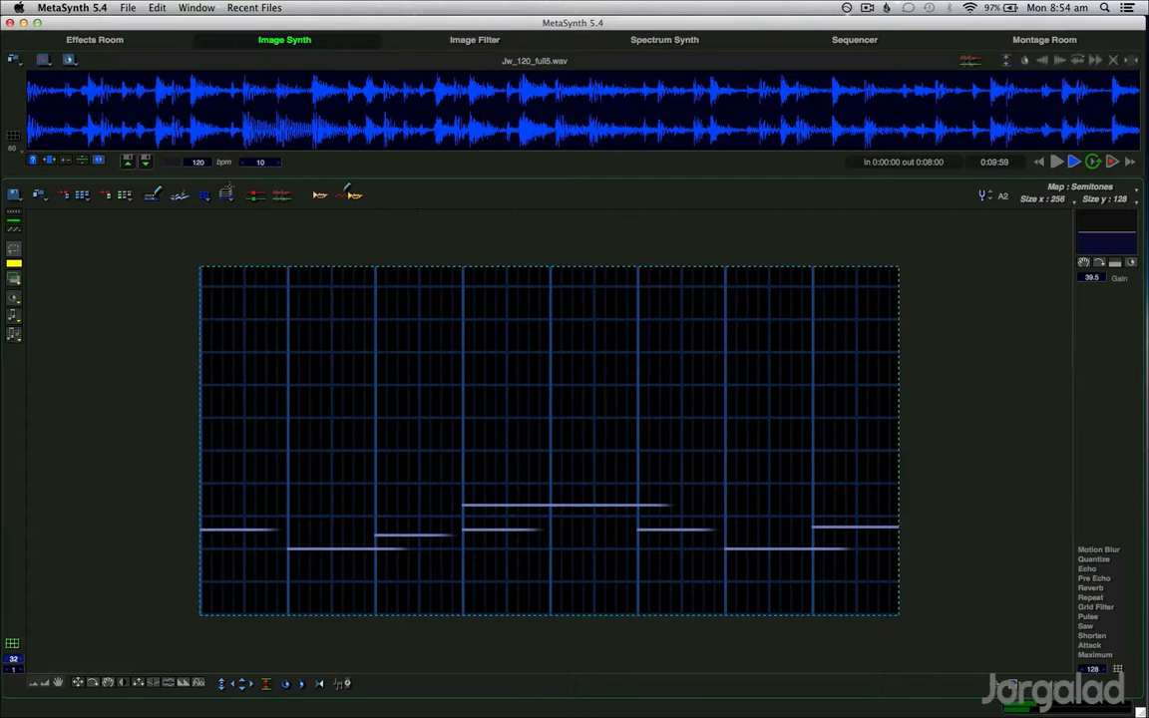
pyautogui.click(226, 196)
pyautogui.click(264, 287)
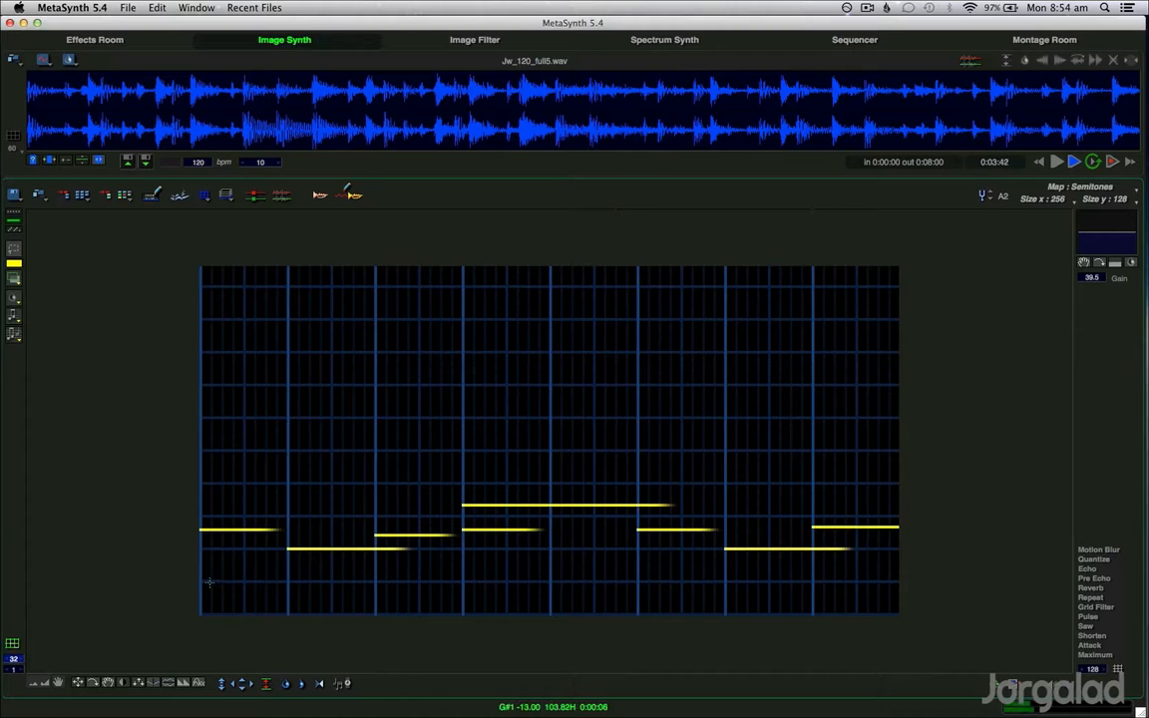
# Render the remaining long notes in the Image Synth to a new sound
pyautogui.moveTo(200, 579); pyautogui.dragTo(296, 579)
pyautogui.click(136, 487)
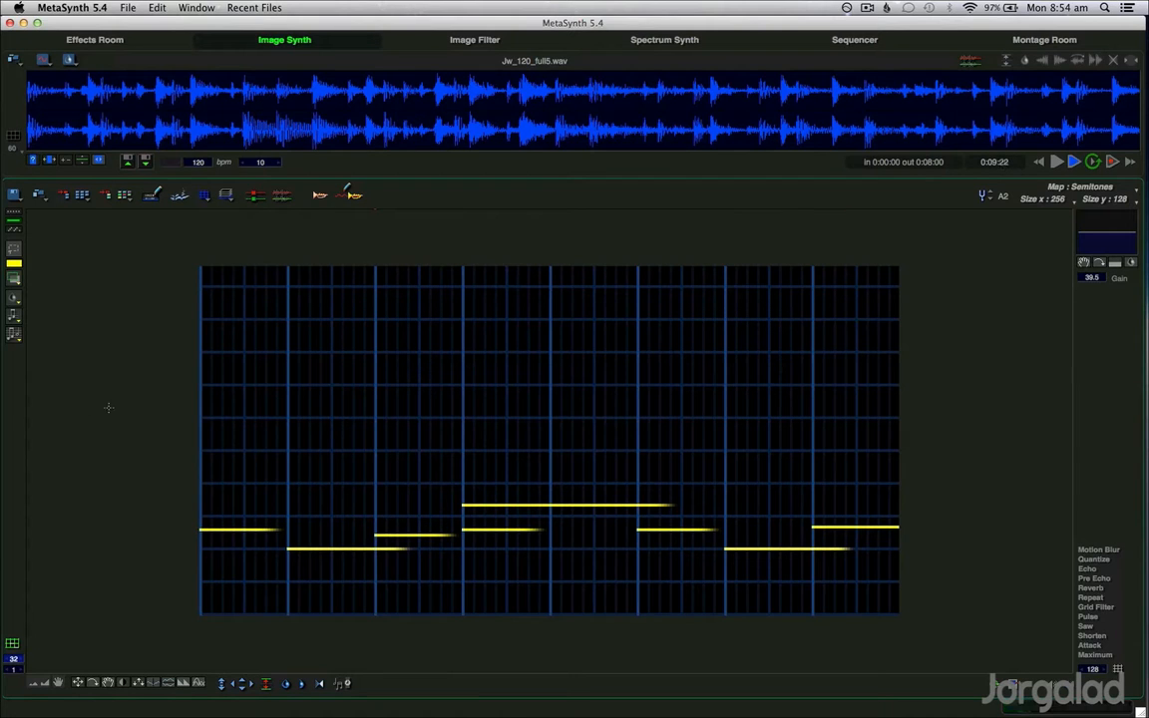
pyautogui.press('Return')
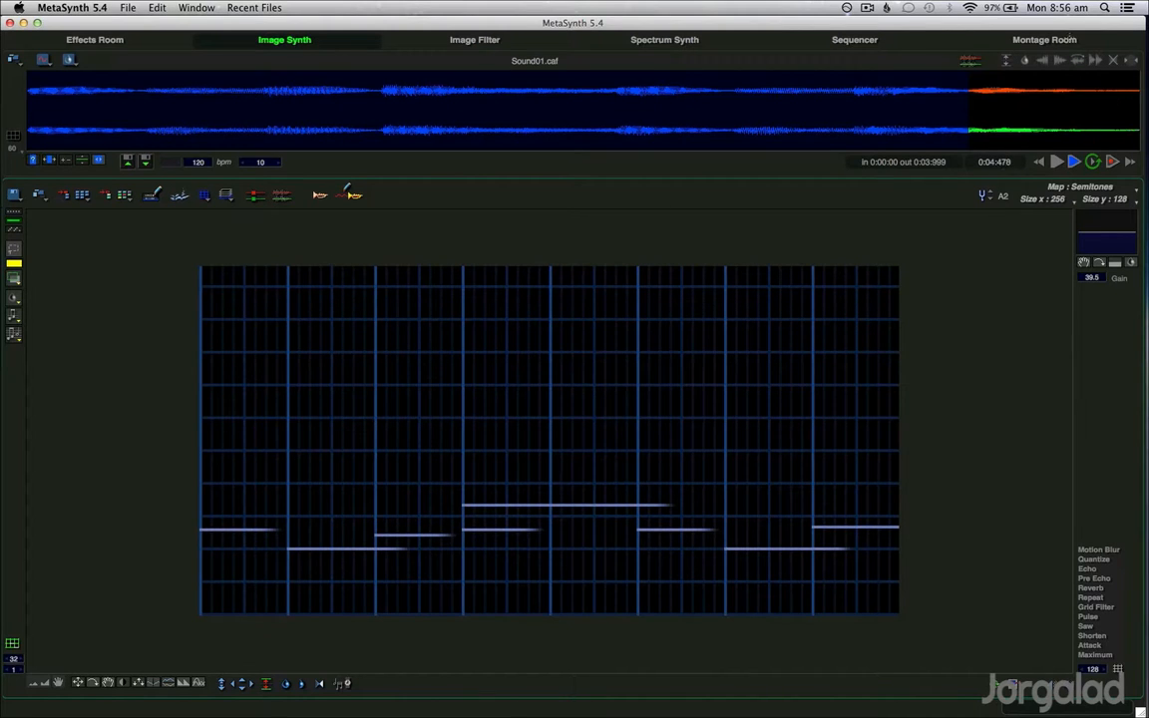
# Switch to the Montage Room and set the insertion position on an empty lower track, just before measure 18
pyautogui.click(1072, 40)
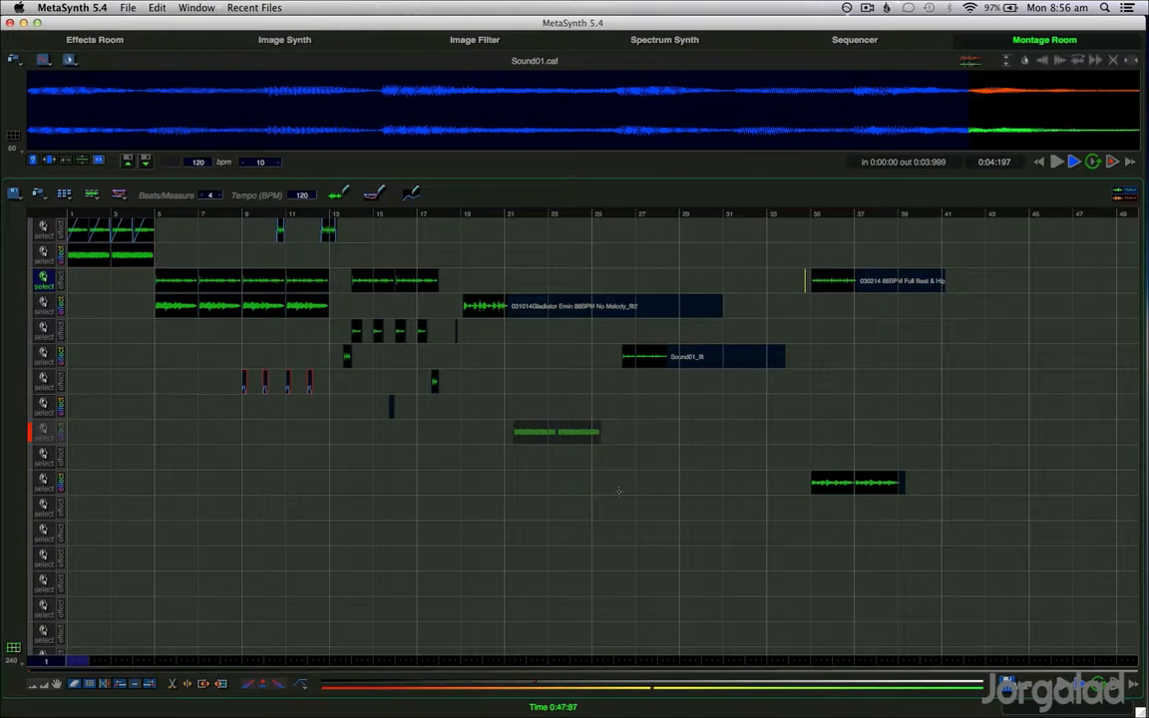
pyautogui.click(435, 555)
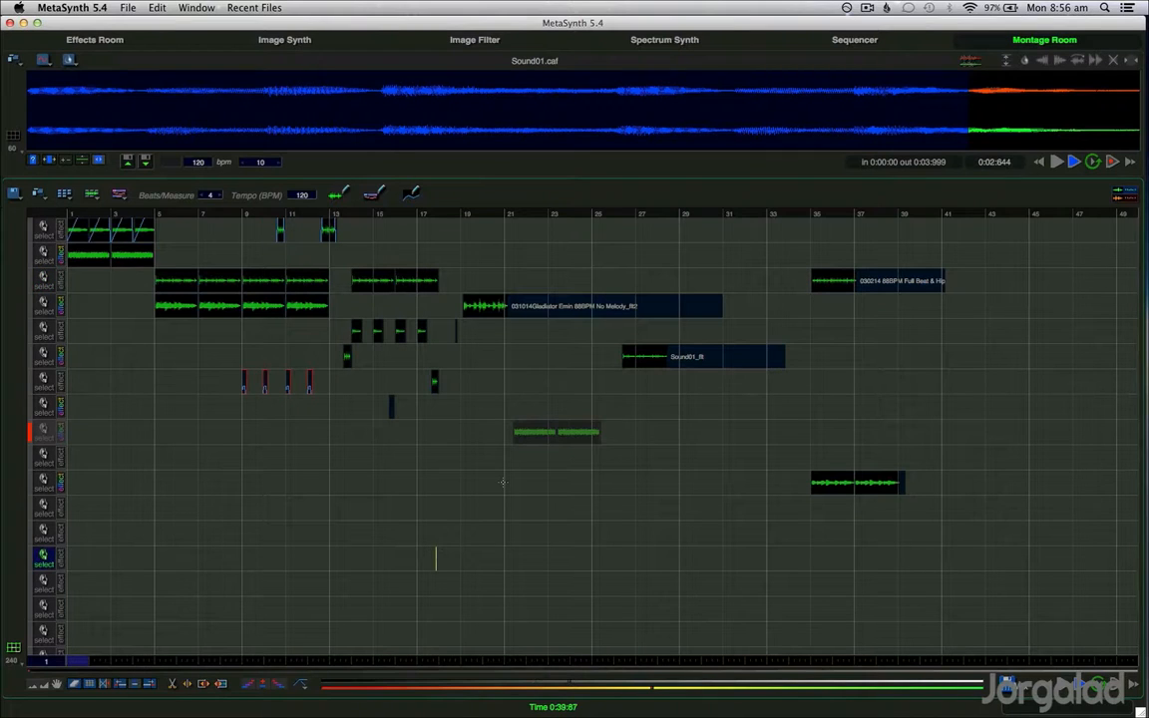